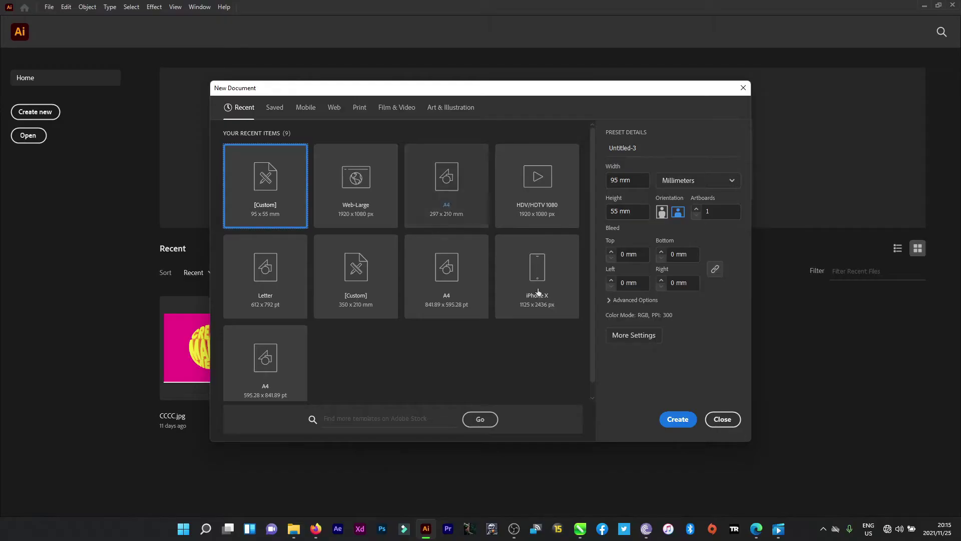
- Create a new 95 × 55 mm document from the custom preset
left_click(619, 180)
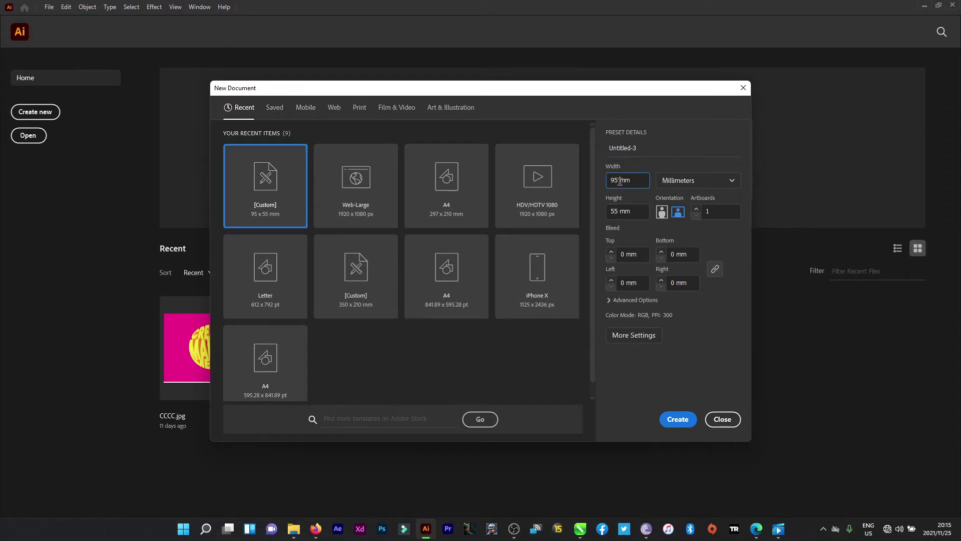
left_click(677, 419)
- Add a second artboard from the Artboards list
scroll(380, 276, "down", 2)
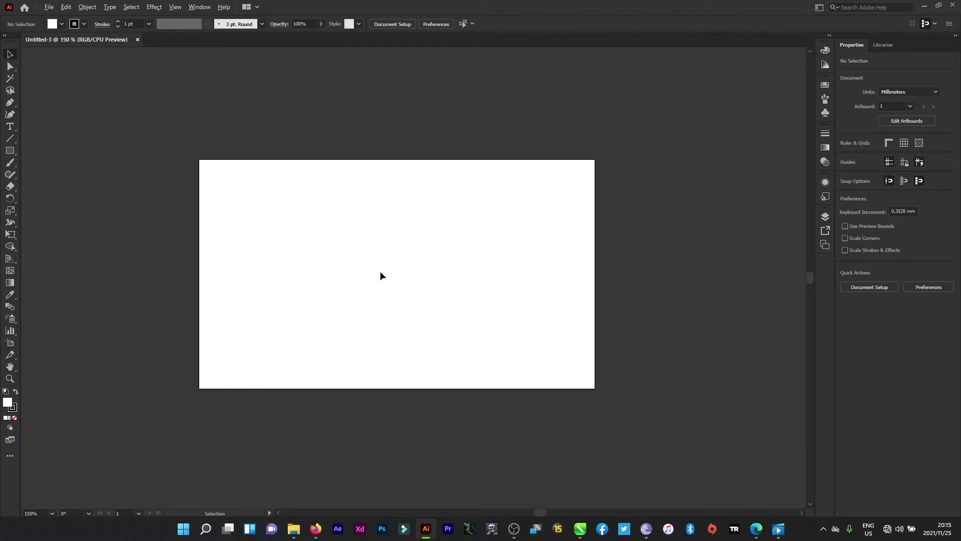
left_click(825, 217)
left_click(762, 215)
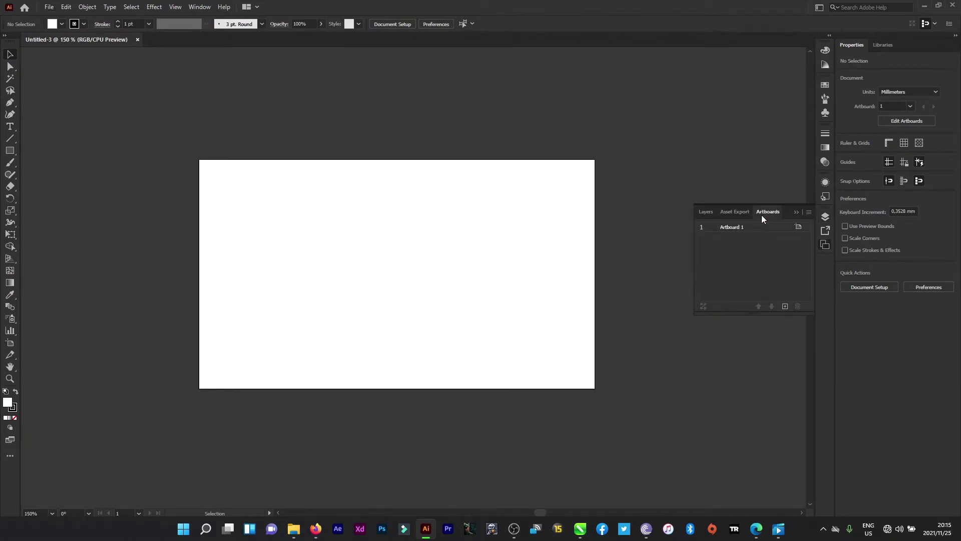
left_click(785, 306)
scroll(515, 282, "down", 2)
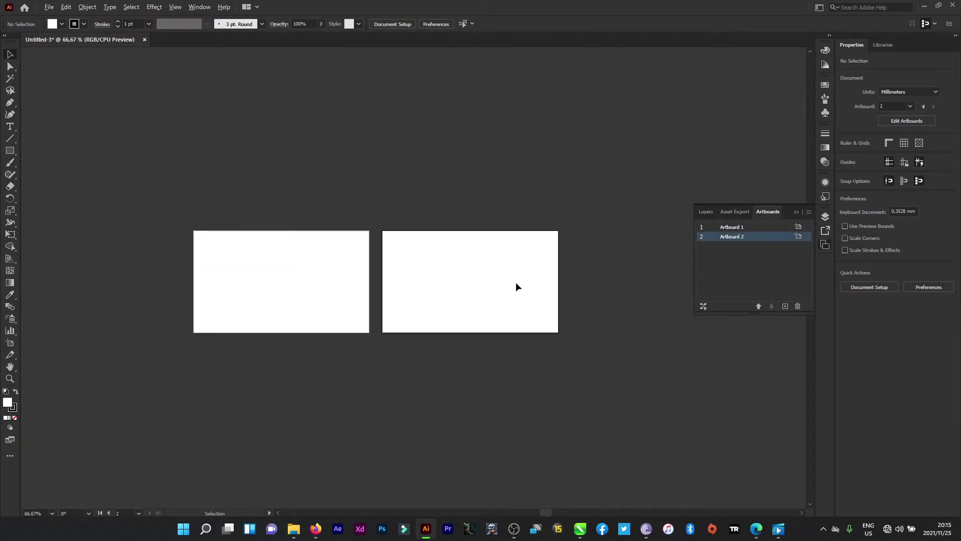
scroll(326, 287, "up", 1)
scroll(248, 277, "up", 1)
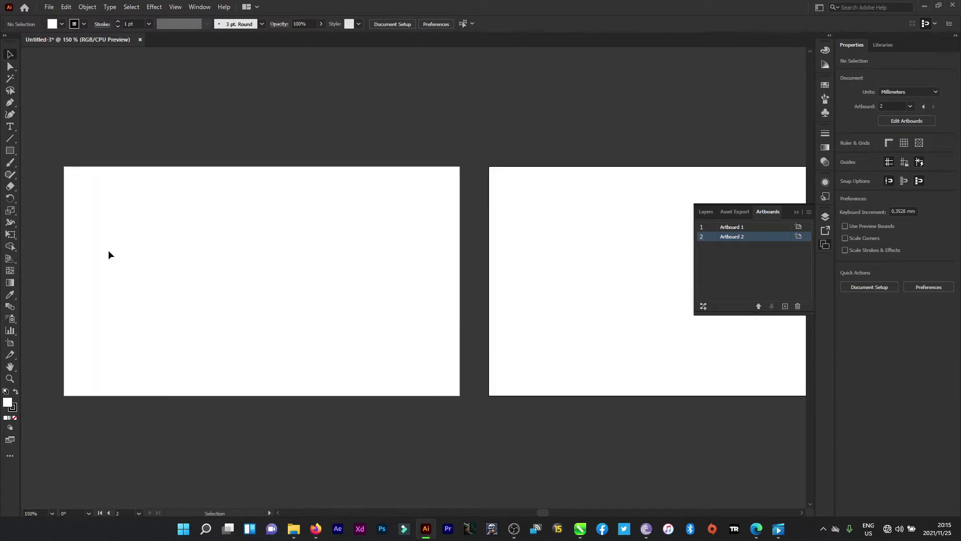
- Draw a rectangle covering the first artboard and fill it dark navy
left_click(9, 151)
mouse_move(64, 167)
left_mouse_down()
mouse_move(383, 365)
mouse_move(459, 395)
left_mouse_up()
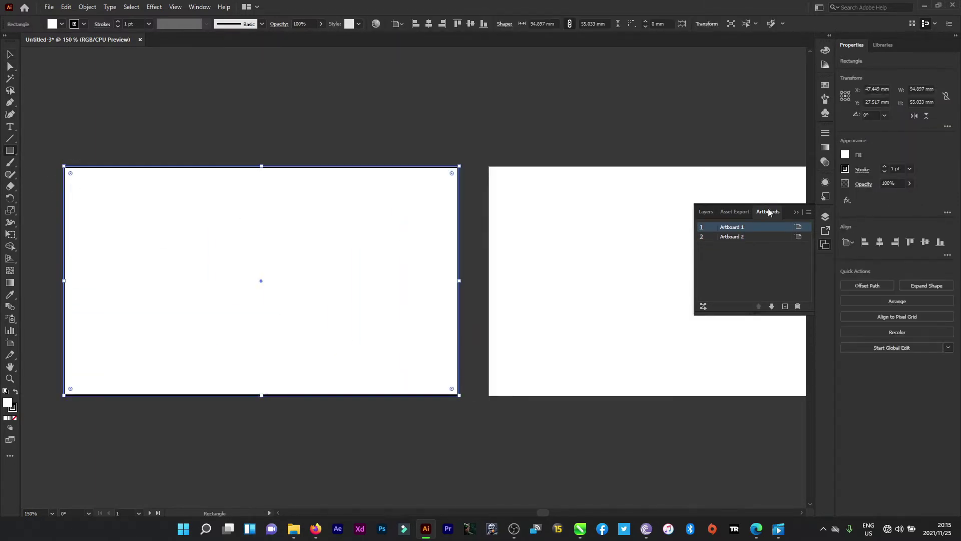
left_click(53, 23)
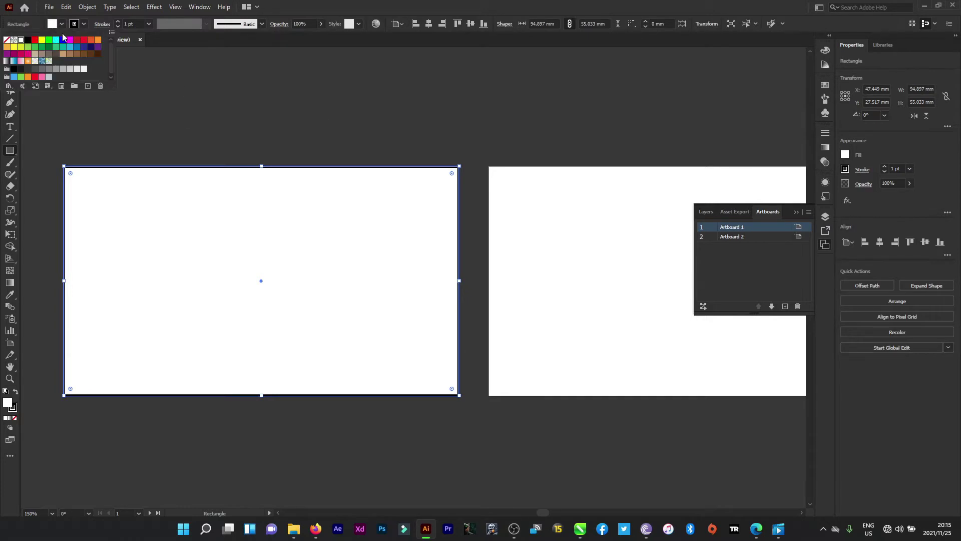
left_click(90, 48)
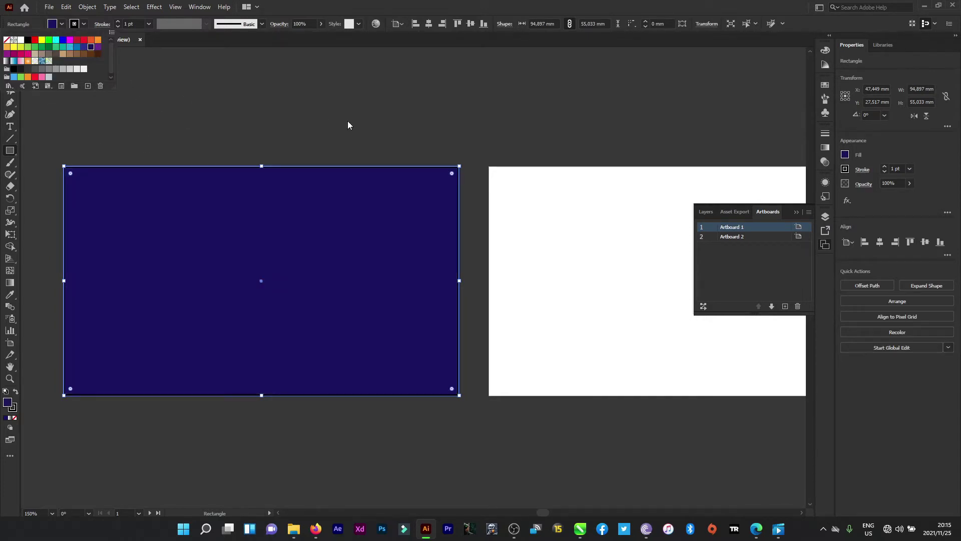
left_click(203, 162)
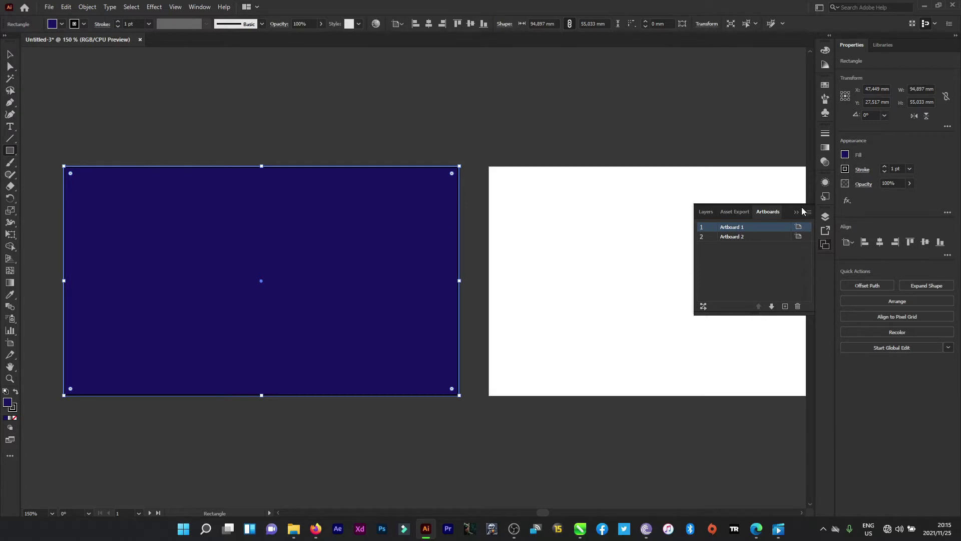
- Remove the navy rectangle's stroke and clear the selection
left_click(797, 212)
left_click(10, 55)
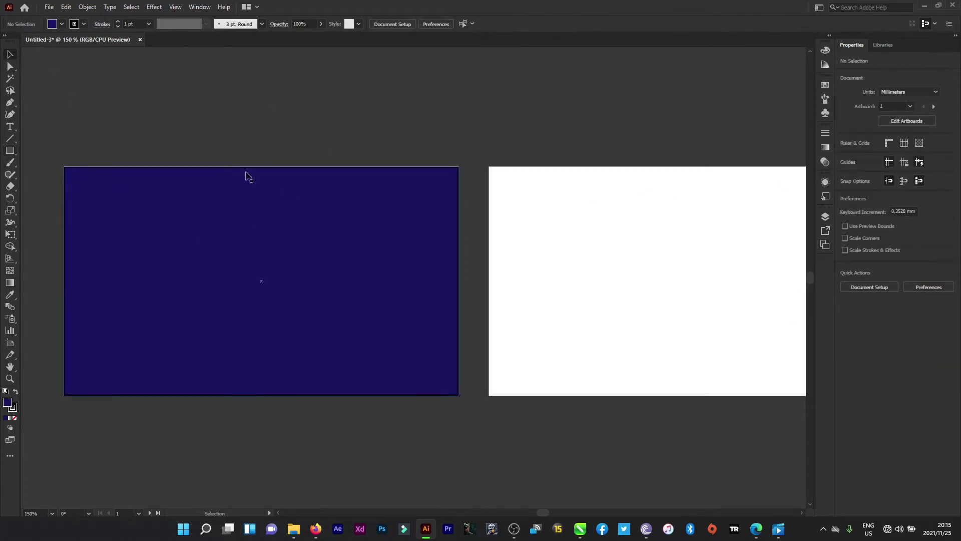
left_click(84, 24)
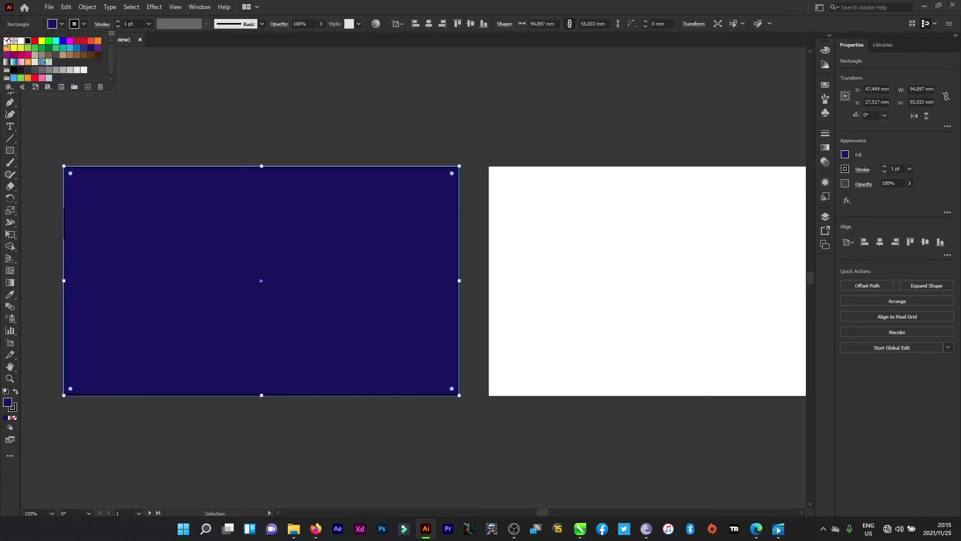
left_click(6, 41)
key("ctrl+shift+a")
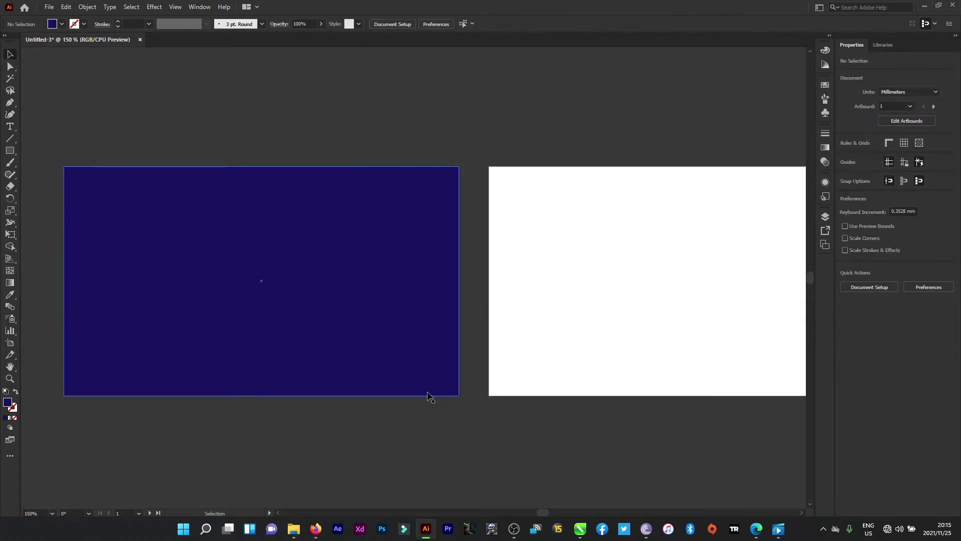
left_click(294, 529)
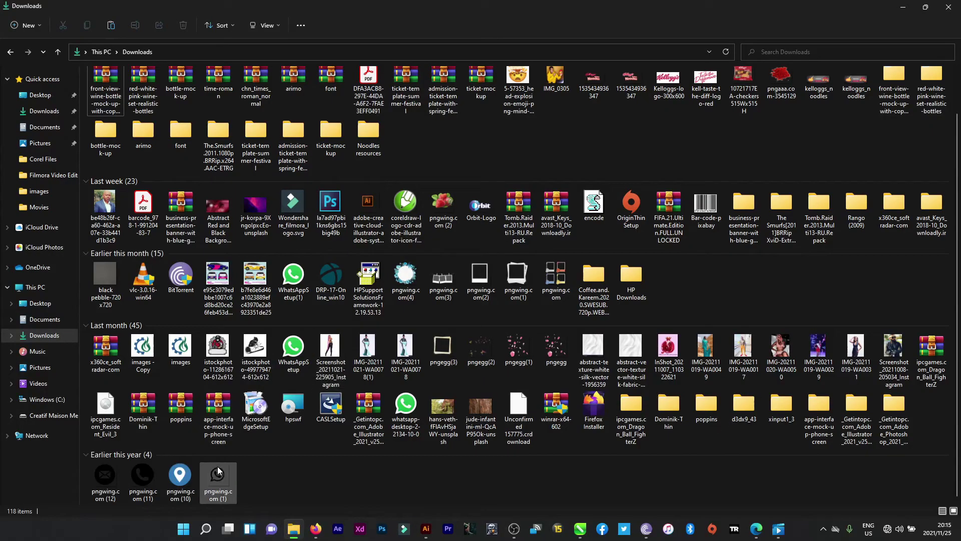
- Copy the pngwing.com icon images and 'images - Copy' from the Downloads folder
left_click_drag(243, 496, 100, 478)
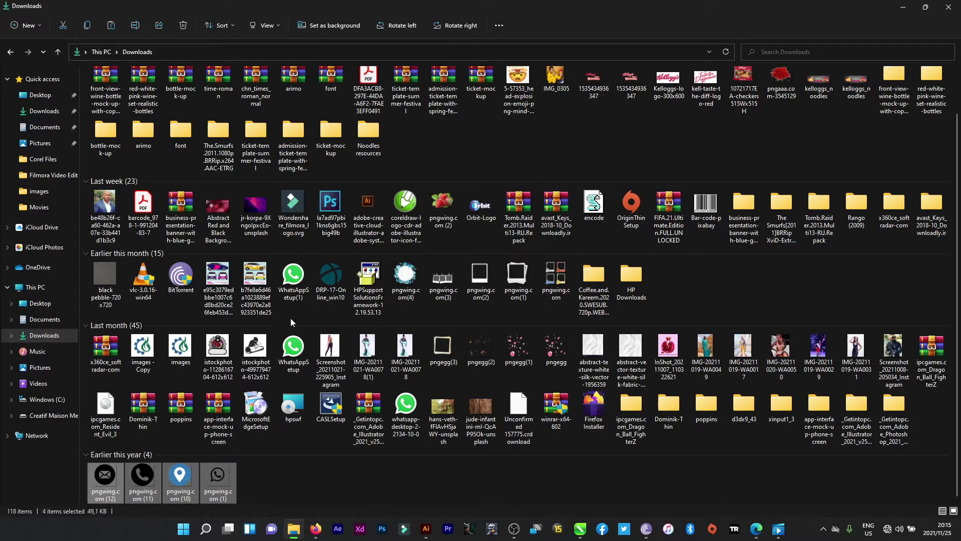
left_click(150, 350, "ctrl")
right_click(155, 356)
left_click(177, 359)
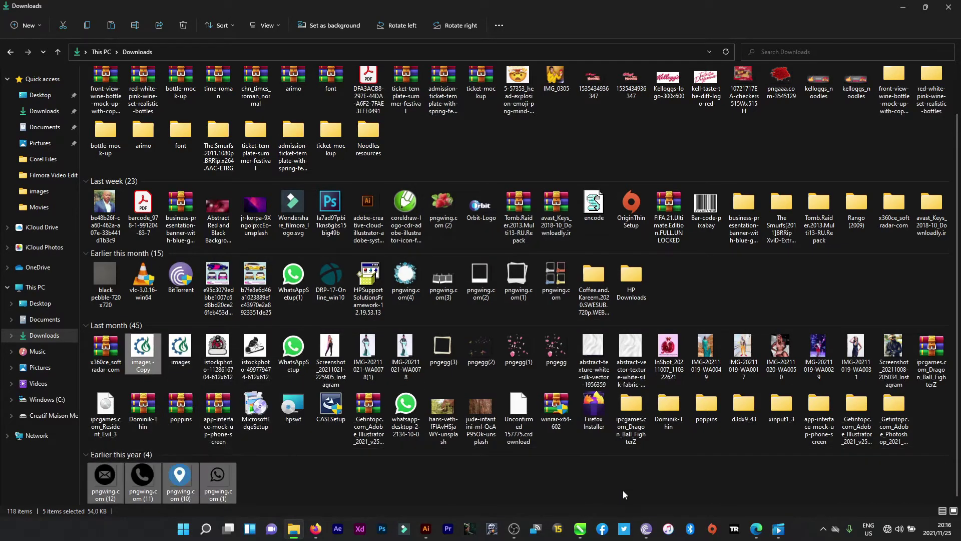
left_click(426, 530)
- Paste the copied images and shrink the WhatsApp image to icon size
left_click(66, 7)
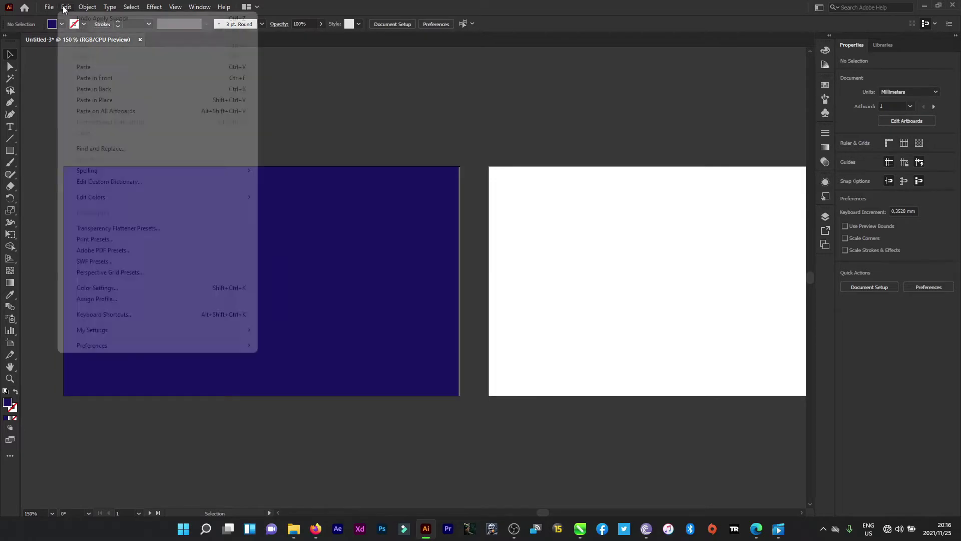
left_click(85, 65)
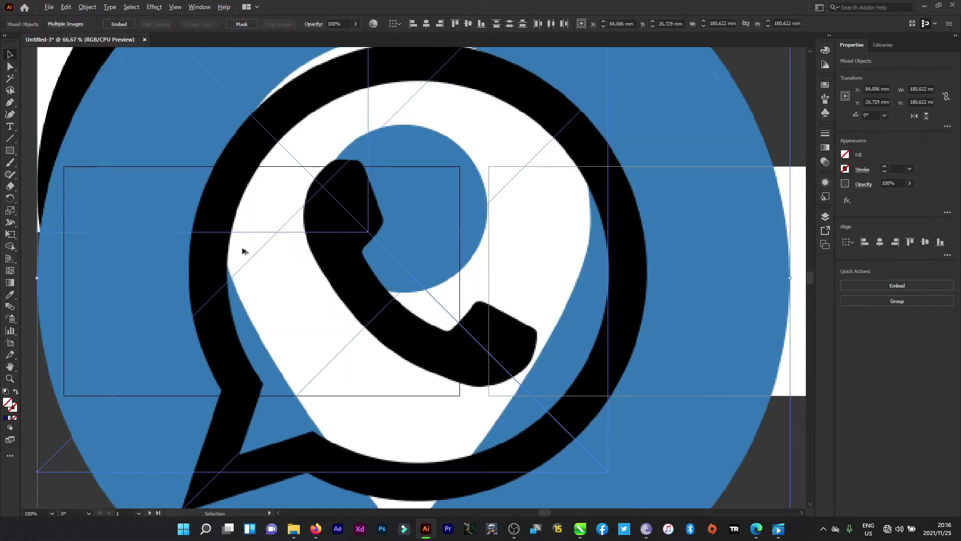
scroll(243, 250, "down", 3, "alt")
left_click_drag(305, 168, 431, 164)
left_click(530, 138)
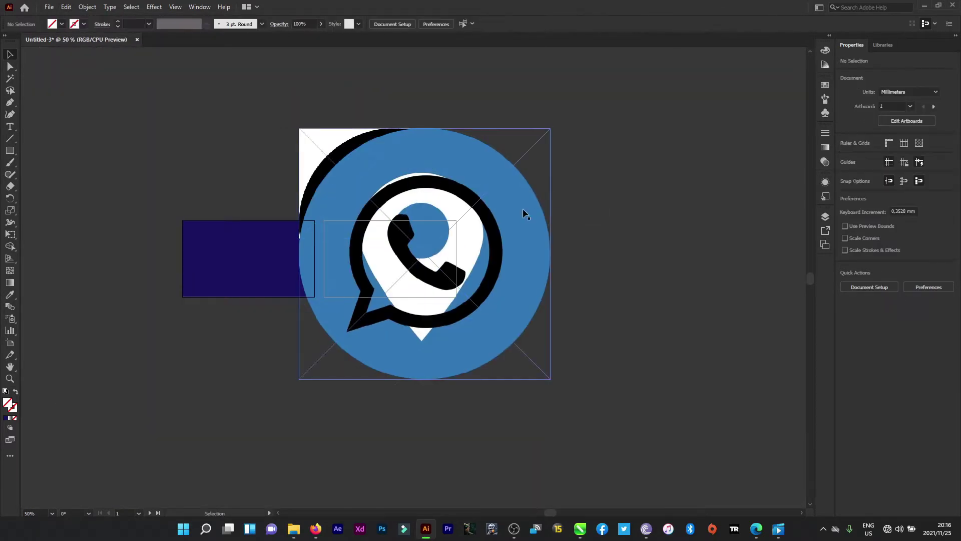
left_click_drag(524, 210, 587, 239)
mouse_move(611, 161)
left_mouse_down()
mouse_move(514, 245)
mouse_move(414, 361)
mouse_move(175, 163)
left_mouse_up()
- Shrink the pin, phone and envelope images to small icons beside the artboards
left_click(457, 195)
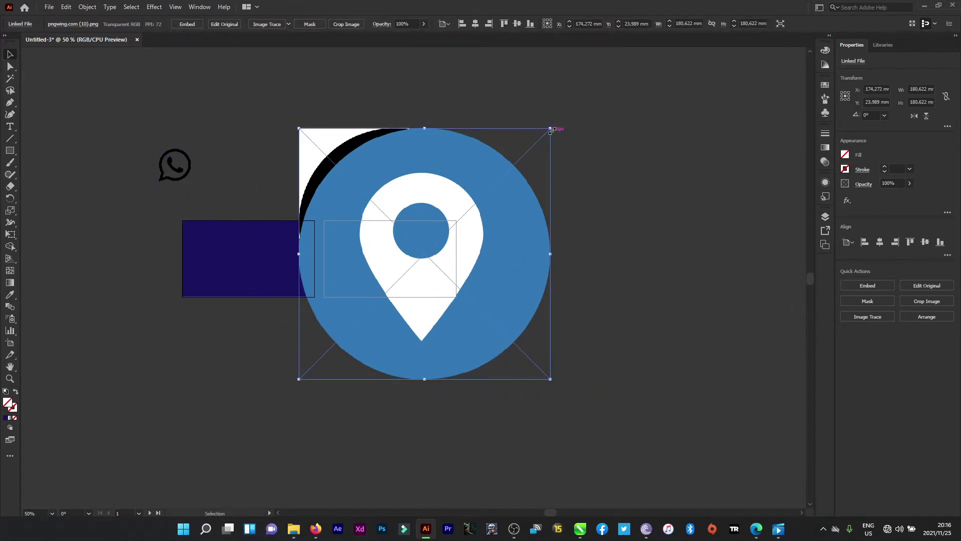
mouse_move(550, 129)
left_mouse_down()
mouse_move(320, 357)
mouse_move(218, 160)
left_mouse_up()
left_click(476, 160)
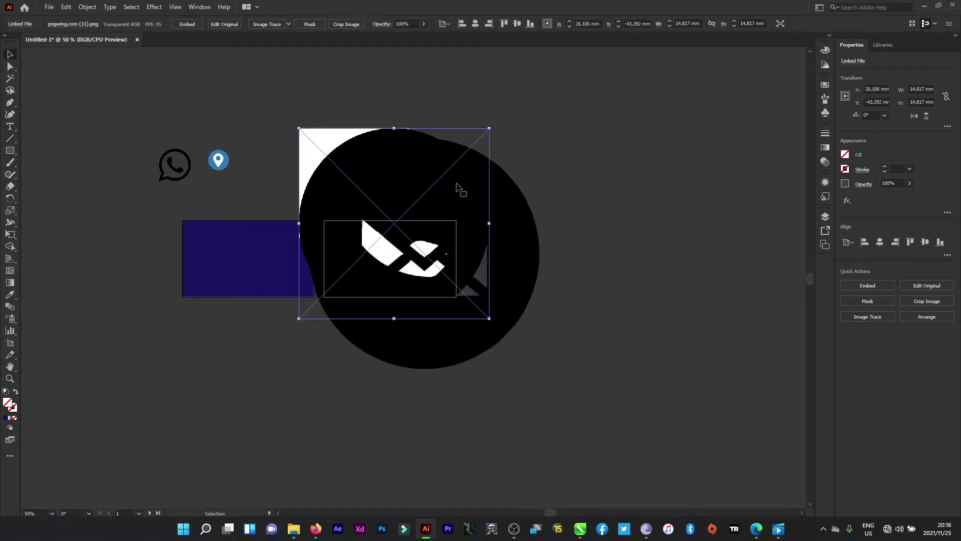
mouse_move(493, 129)
left_mouse_down()
mouse_move(319, 299)
mouse_move(238, 173)
left_mouse_up()
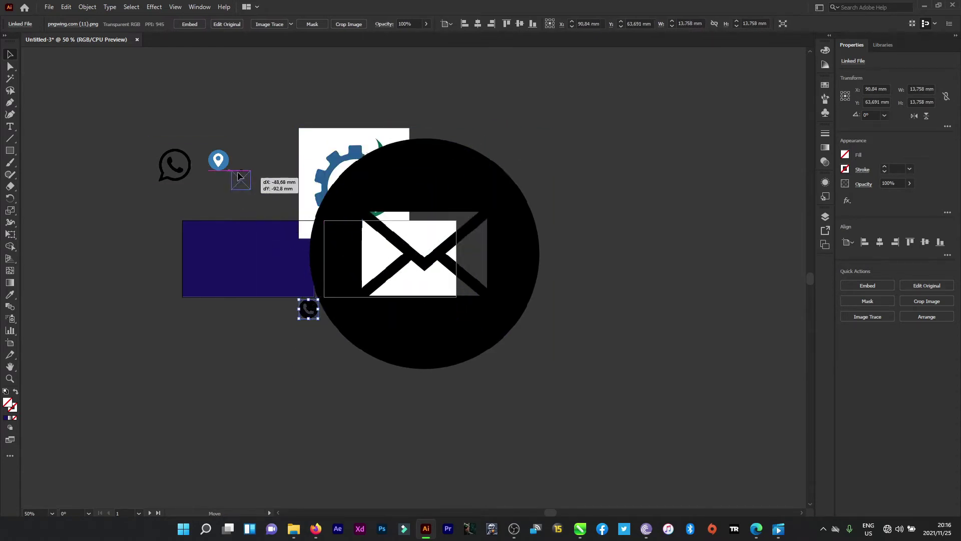
left_click(443, 167)
mouse_move(551, 128)
left_mouse_down()
mouse_move(447, 218)
mouse_move(305, 370)
left_mouse_up()
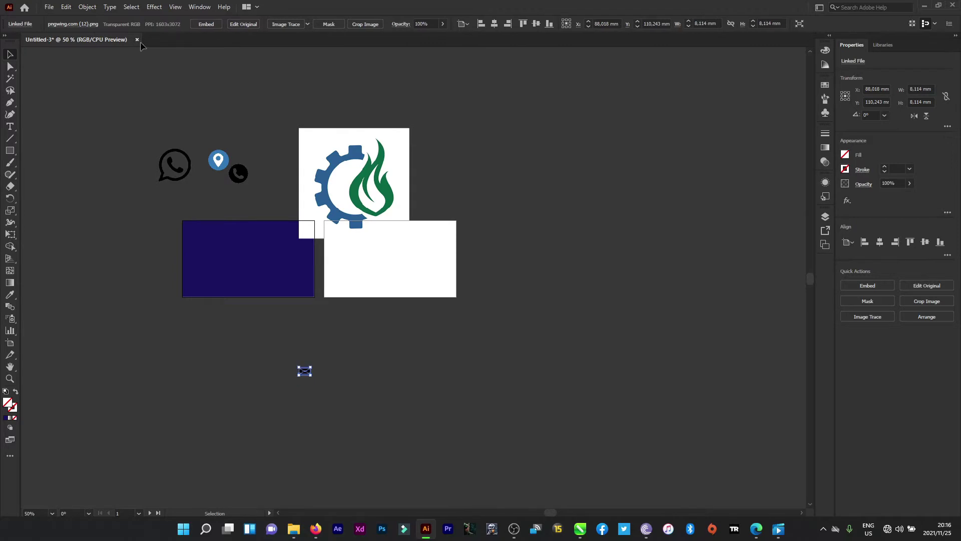
right_click(305, 370)
left_click(310, 333)
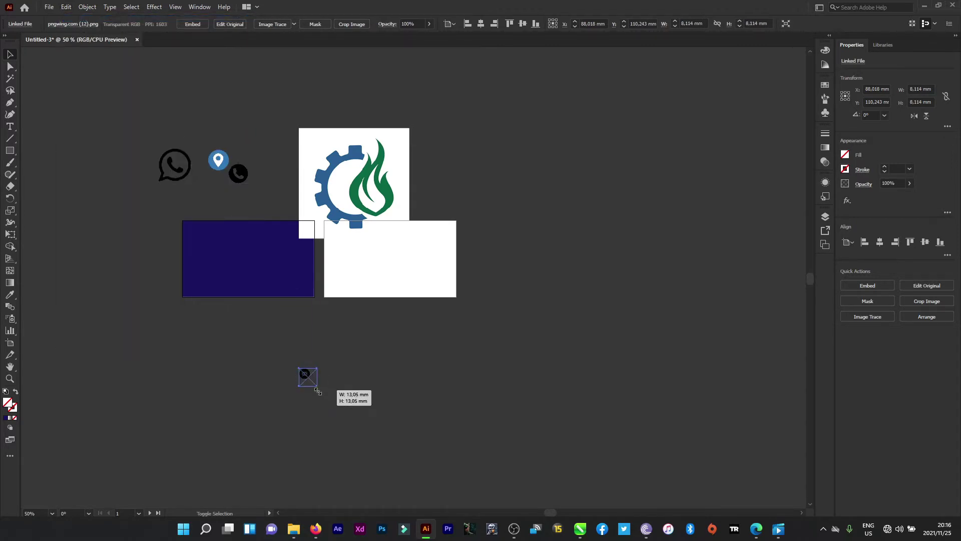
left_click_drag(306, 374, 149, 206)
- Try a 6 Colors image trace on the logo, then undo it
left_click_drag(356, 157, 340, 123)
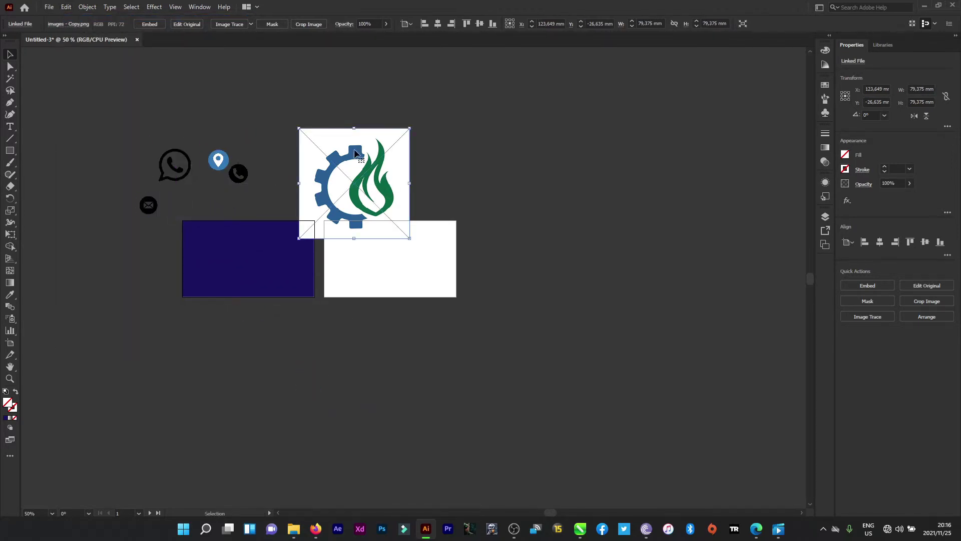
left_click(251, 24)
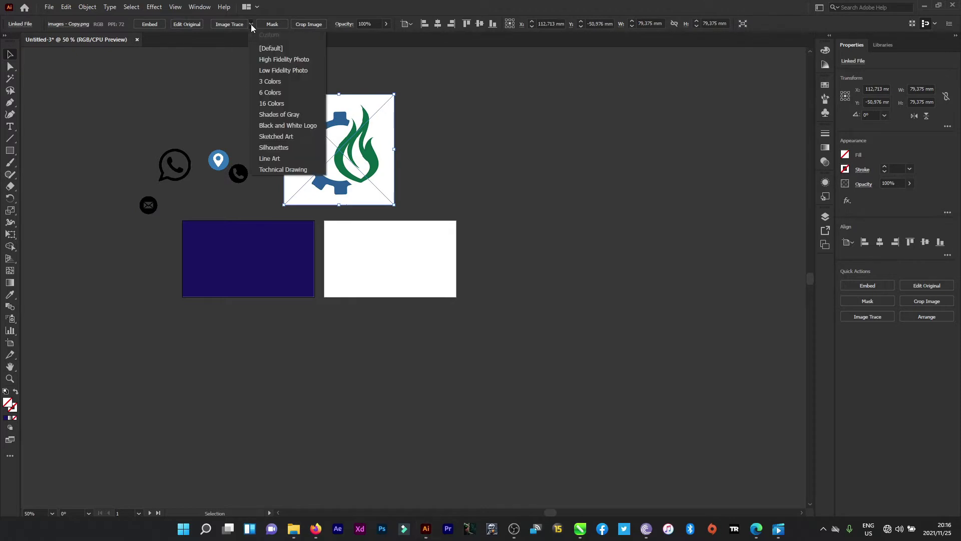
left_click(278, 92)
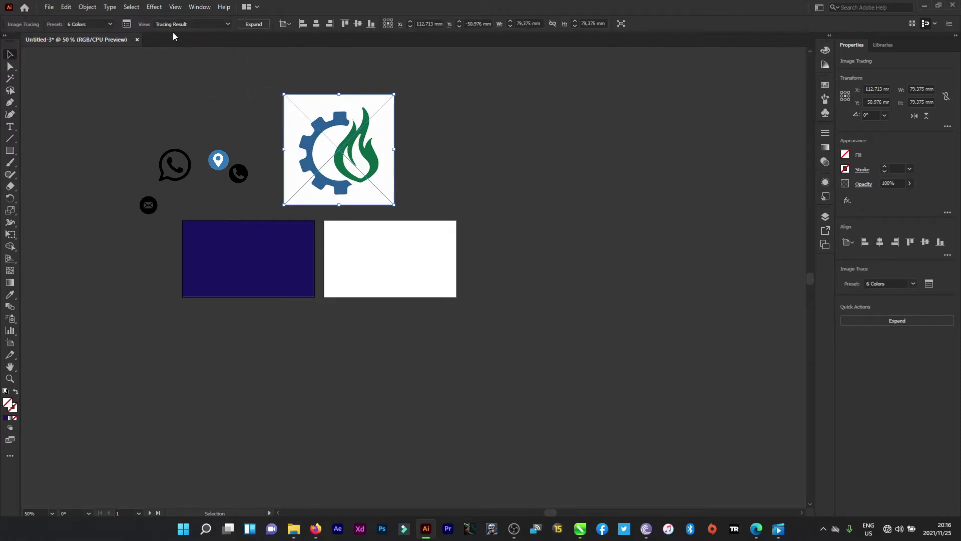
mouse_move(339, 149)
left_mouse_down()
mouse_move(417, 158)
mouse_move(294, 122)
left_mouse_up()
left_click(66, 7)
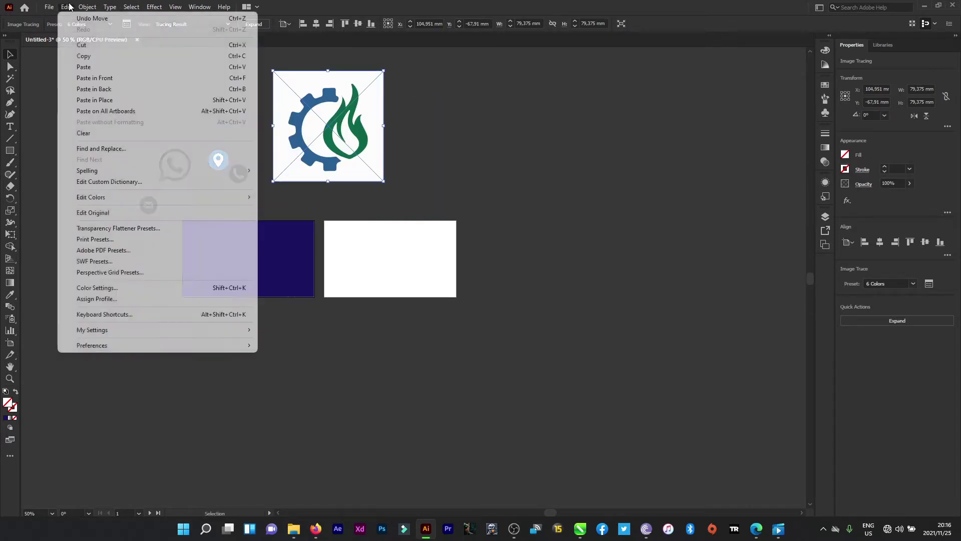
left_click(66, 7)
left_click(88, 7)
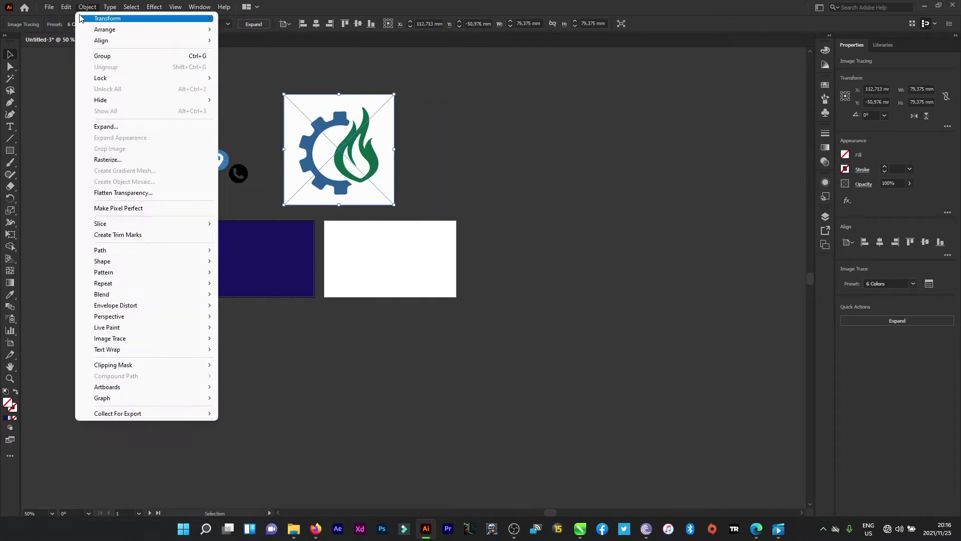
left_click(85, 13)
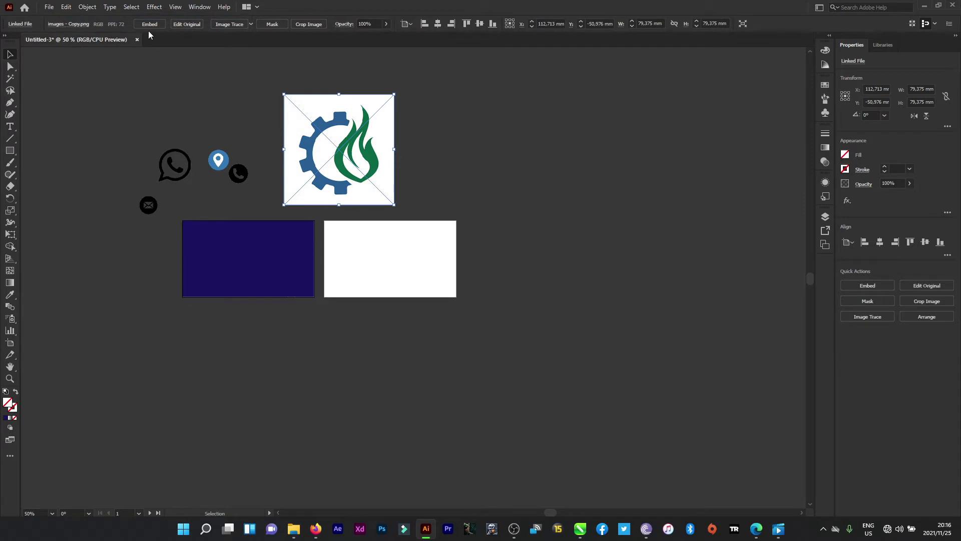
- Trace the logo in black and expand it into editable shapes
left_click(226, 24)
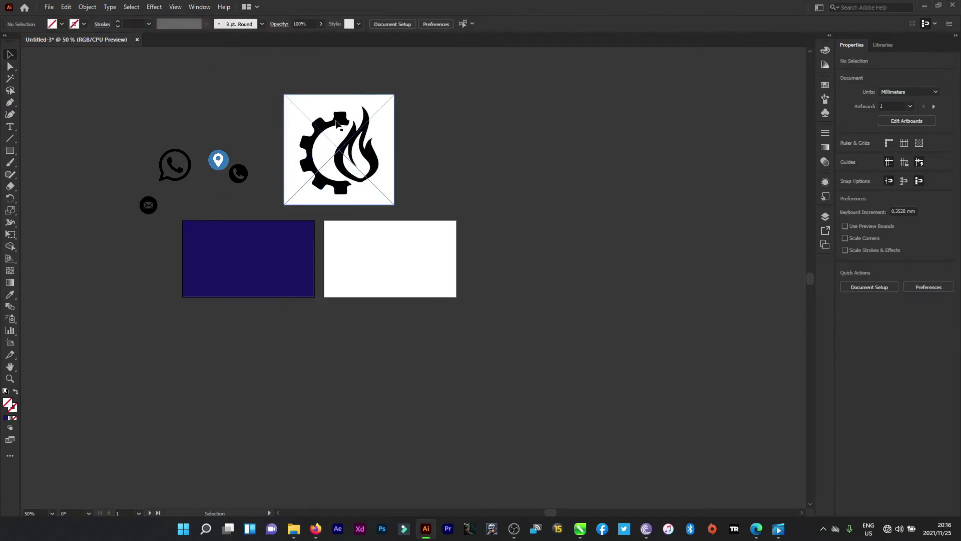
left_click(254, 27)
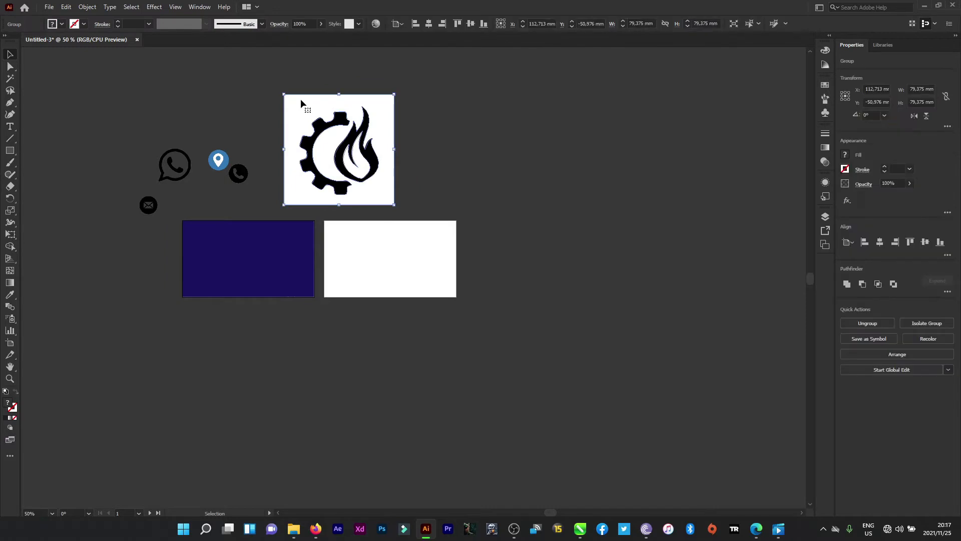
key("Delete")
left_click(66, 7)
- Ungroup the traced logo and delete its white background shapes
right_click(373, 141)
left_click(403, 226)
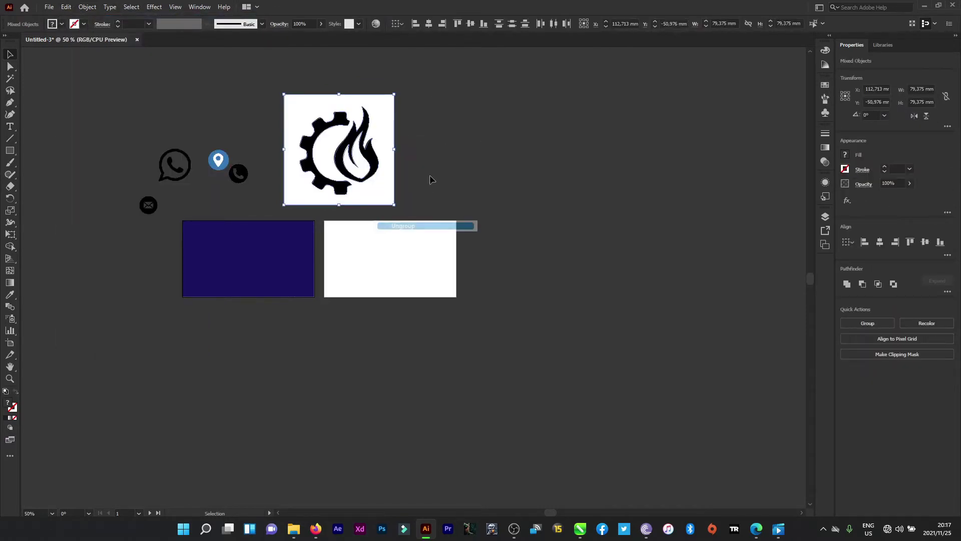
left_click(388, 118)
key("Delete")
left_click(357, 170)
key("Delete")
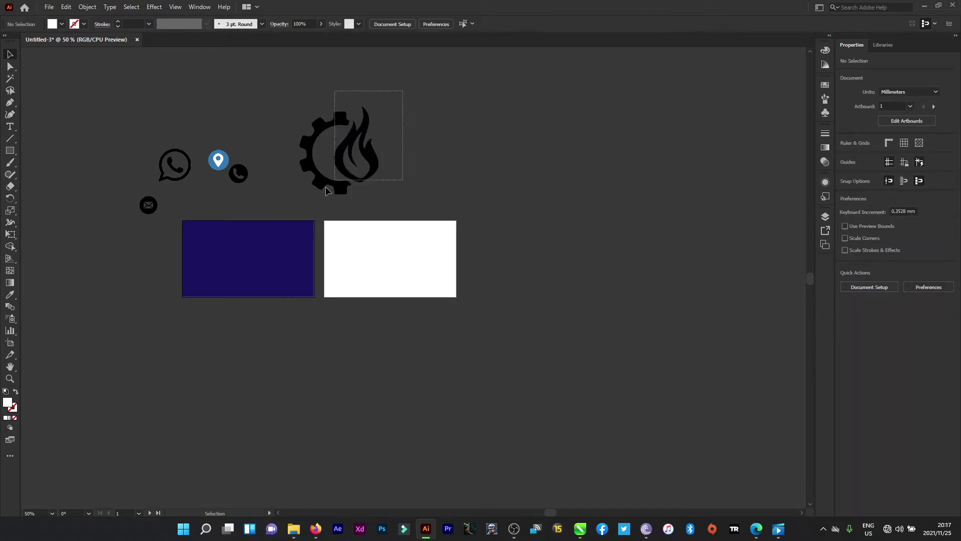
- Shrink the gear-and-flame logo and place it on the left of the navy card
left_click_drag(403, 92, 291, 221)
mouse_move(379, 108)
left_mouse_down()
mouse_move(318, 182)
mouse_move(228, 256)
left_mouse_up()
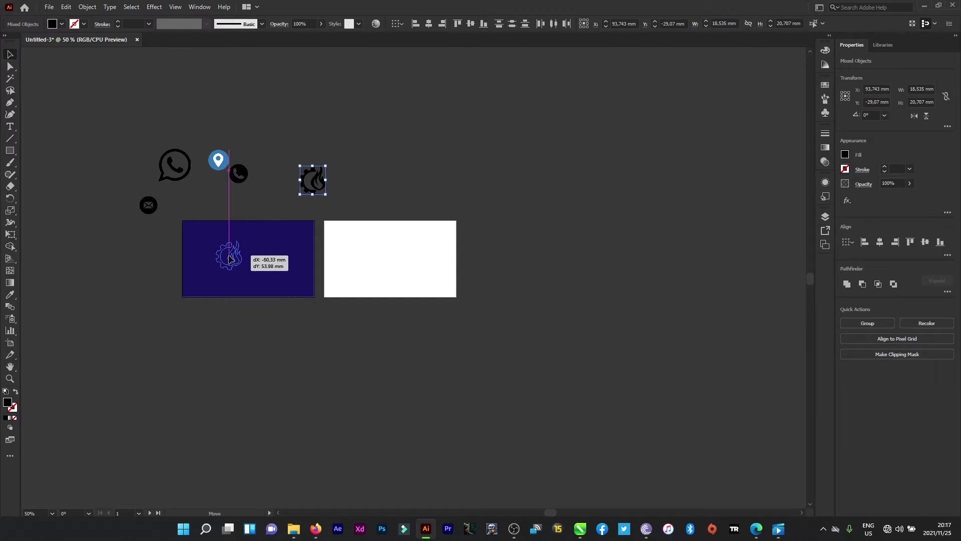
scroll(236, 256, "up", 3, "alt")
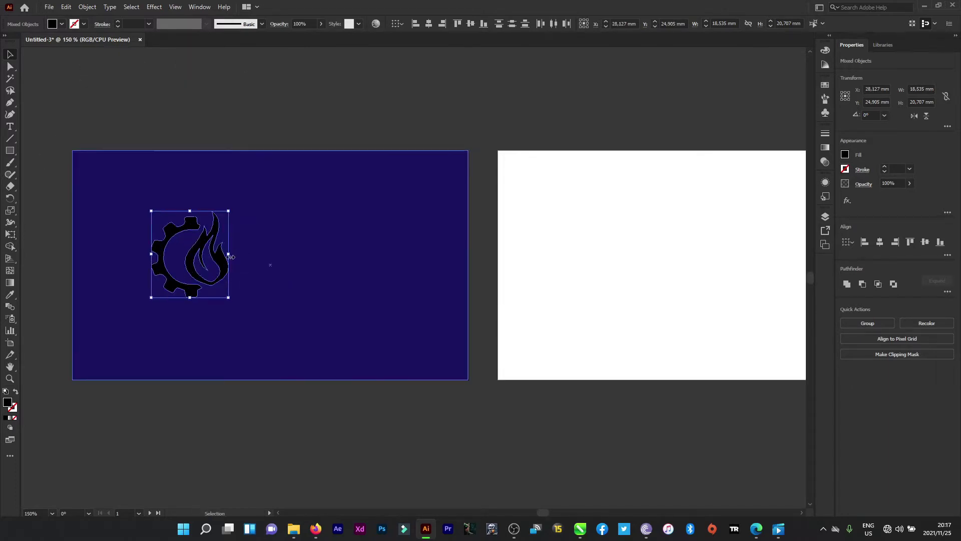
left_click(239, 114)
- Fill the gear white and the flame light orange
left_click(159, 270)
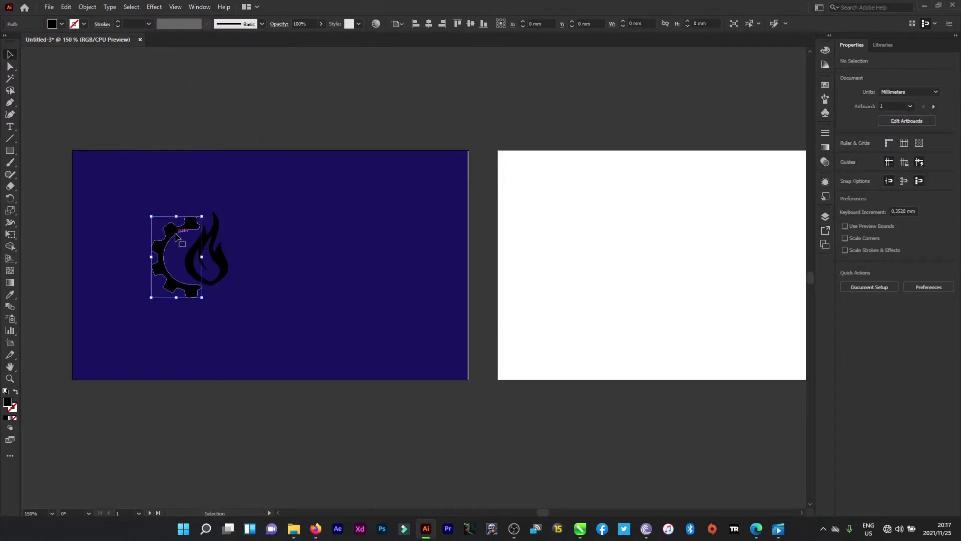
left_click(61, 24)
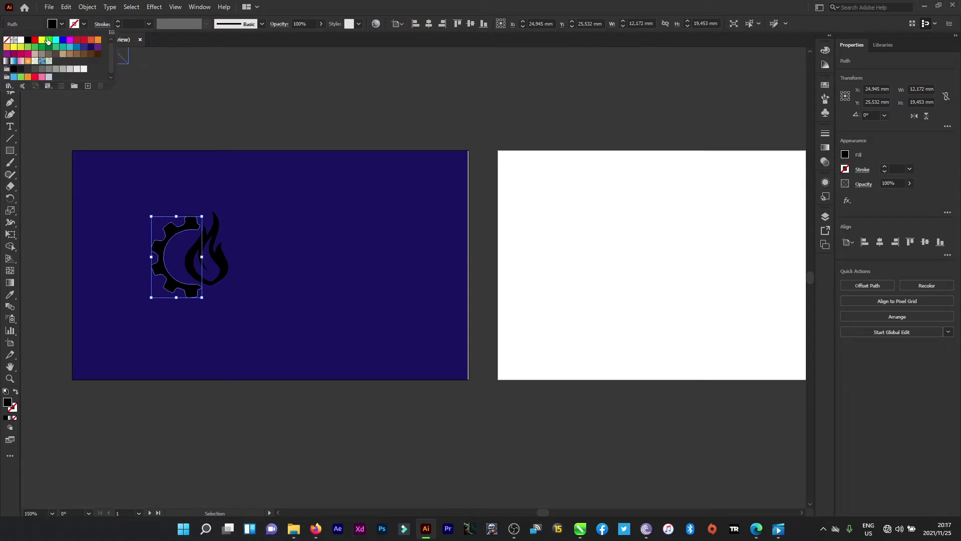
left_click(21, 40)
left_click(208, 234)
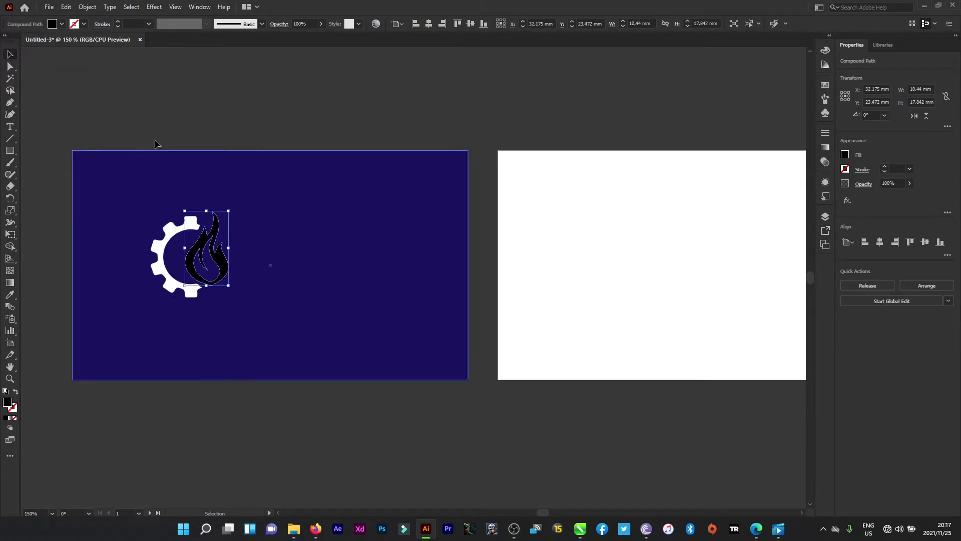
left_click(61, 24)
left_click(97, 39)
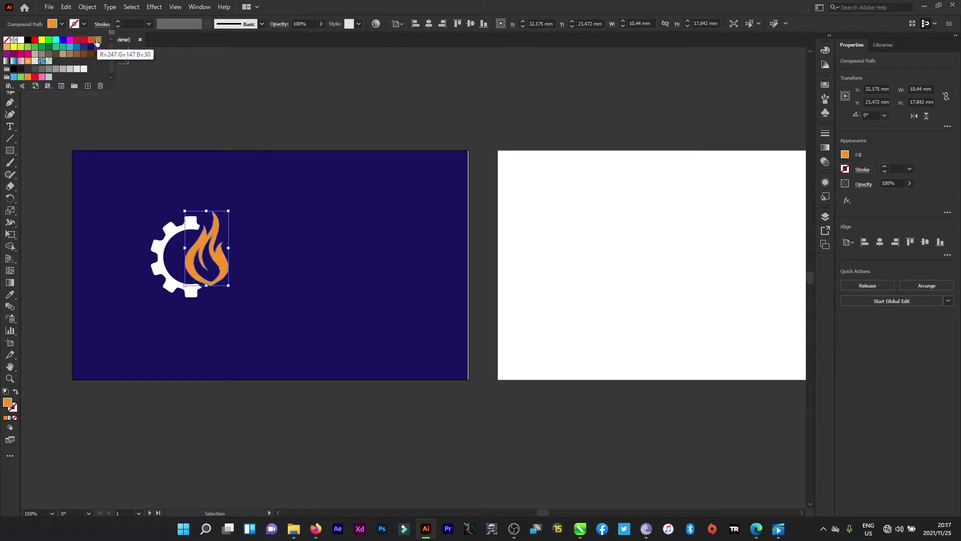
left_click(43, 40)
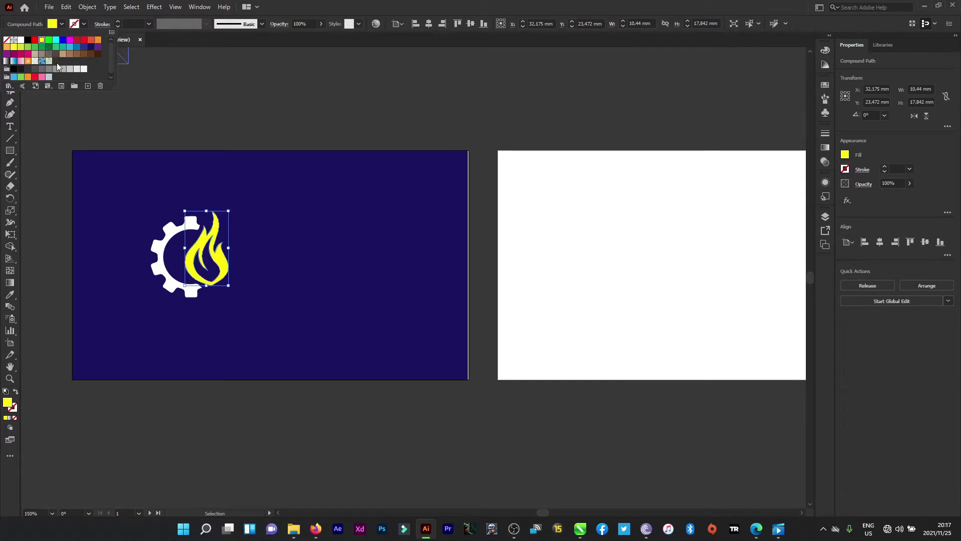
left_click(6, 46)
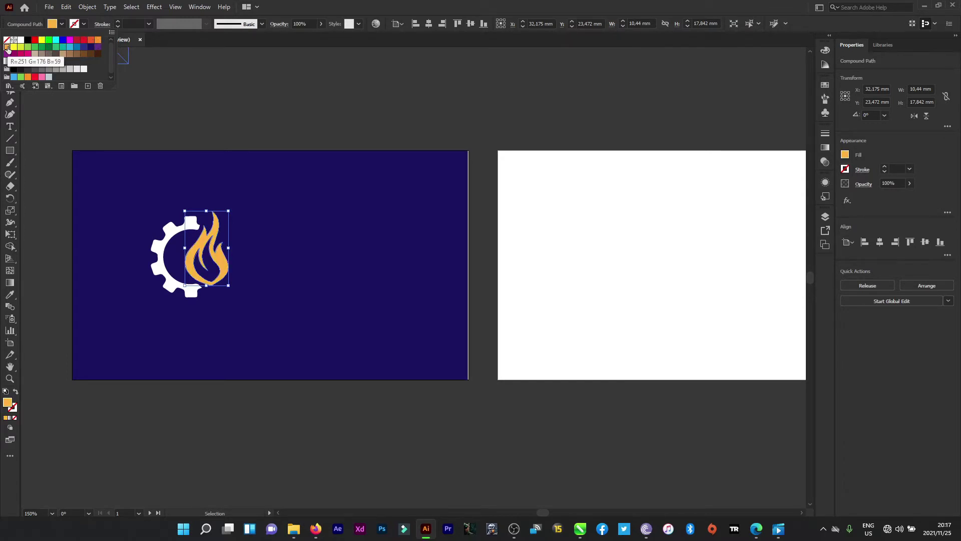
left_click(169, 108)
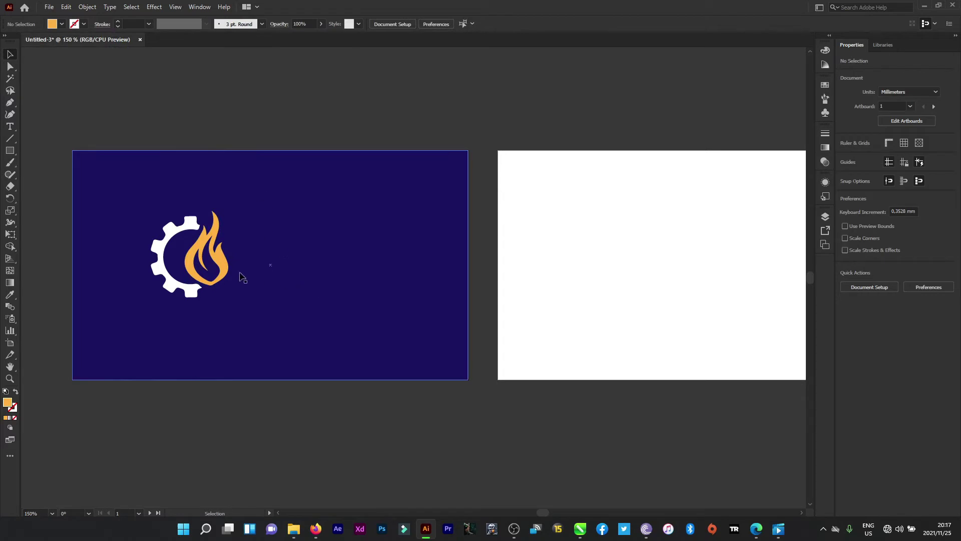
- Group the gear and flame and nudge the logo into place
key("ctrl+a")
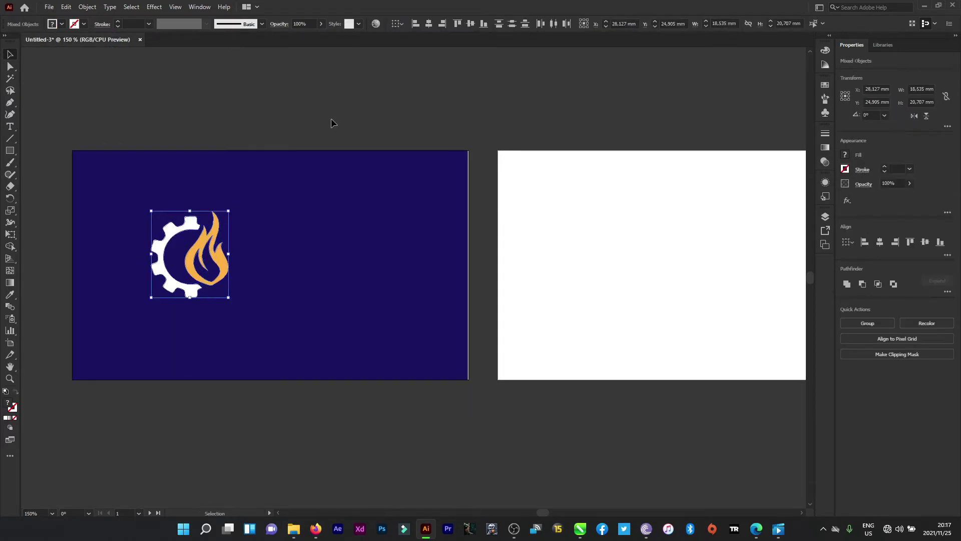
right_click(198, 247)
left_click(236, 325)
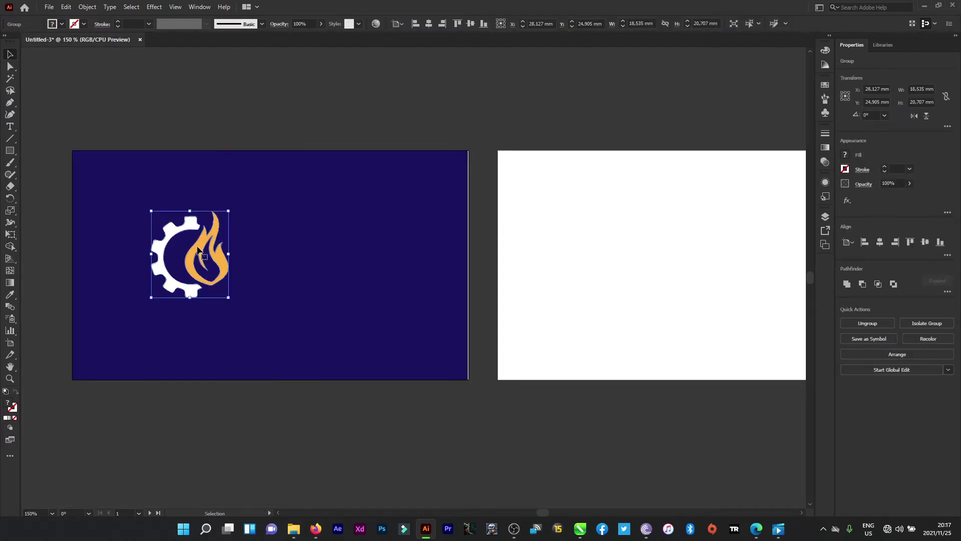
left_click_drag(198, 248, 197, 251)
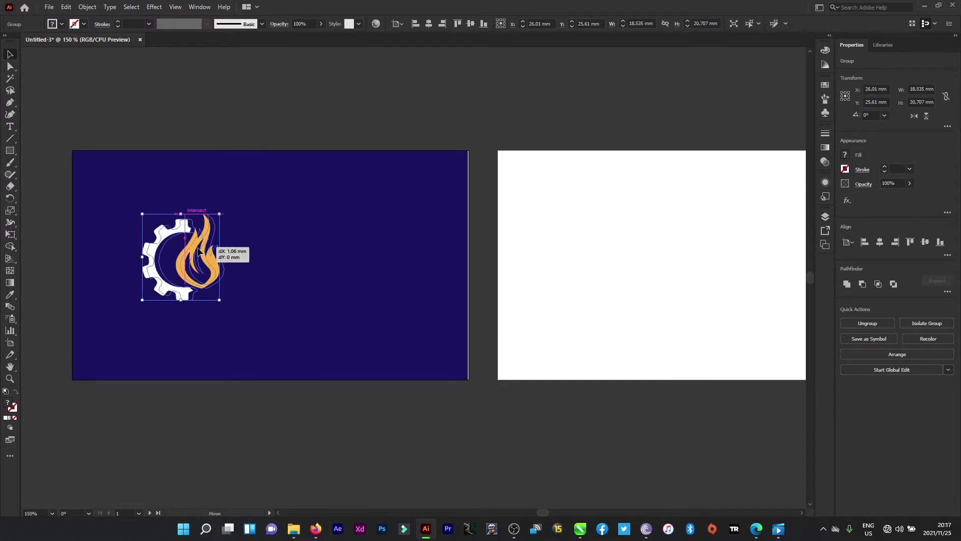
left_click(262, 119)
- Create a text frame right of the logo containing 'FireGear'
key("t")
left_click_drag(247, 221, 359, 301)
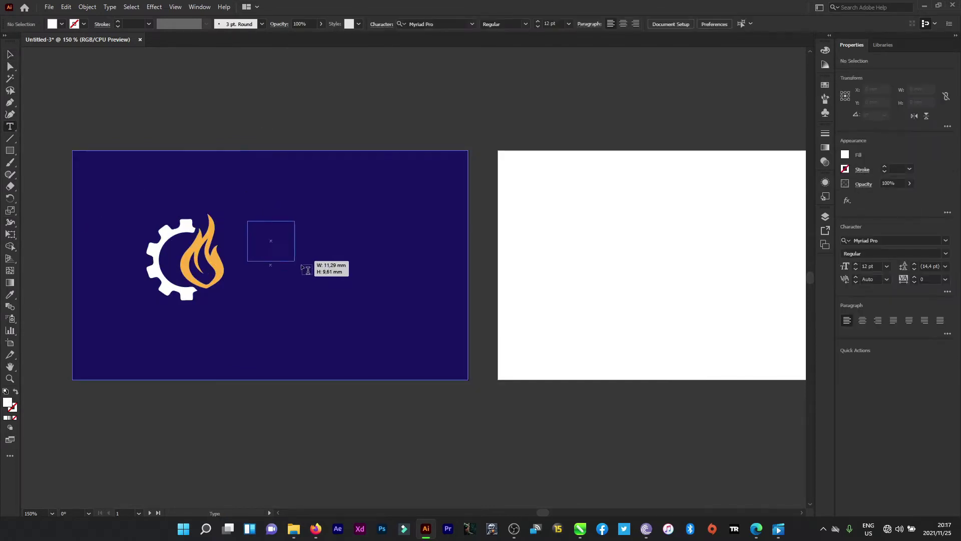
key("BackSpace")
type("FireGe")
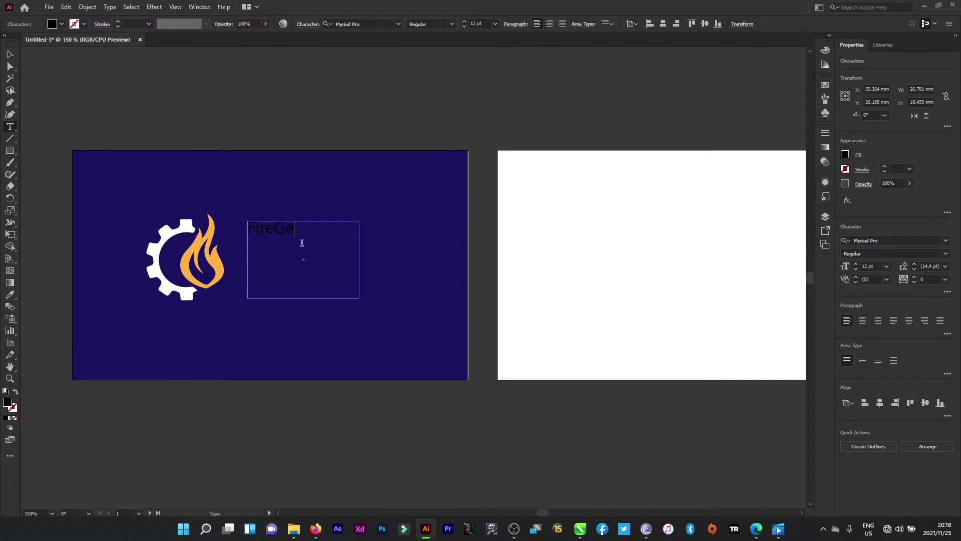
type("ar")
key("Escape")
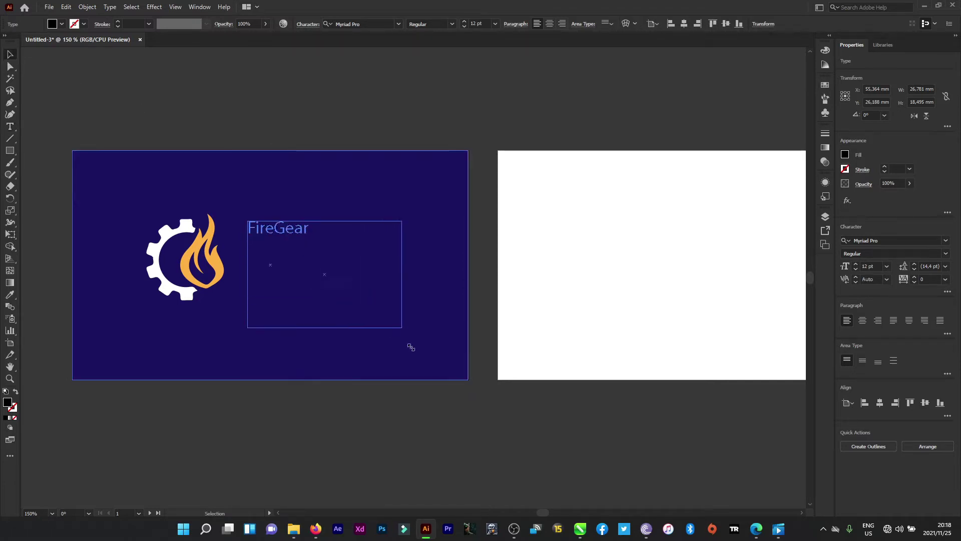
left_click_drag(359, 300, 426, 351)
left_click(298, 231)
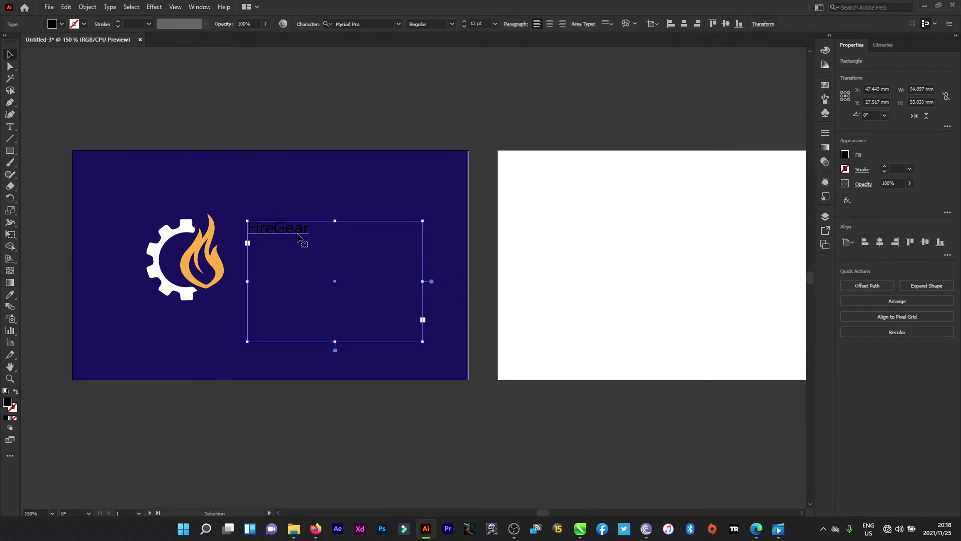
- Set FireGear in Poppins Bold, with 'Gear' switched to Poppins Regular
left_click(946, 242)
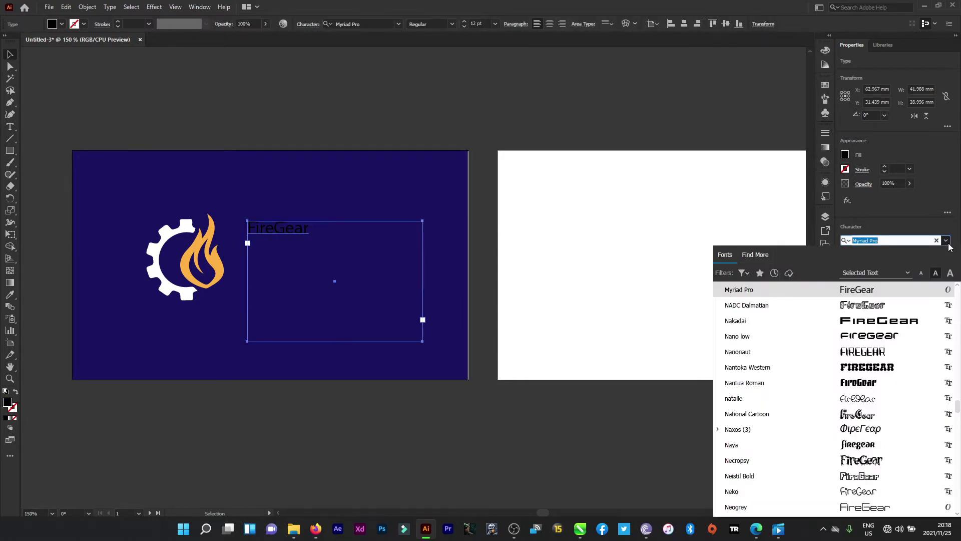
type("popp")
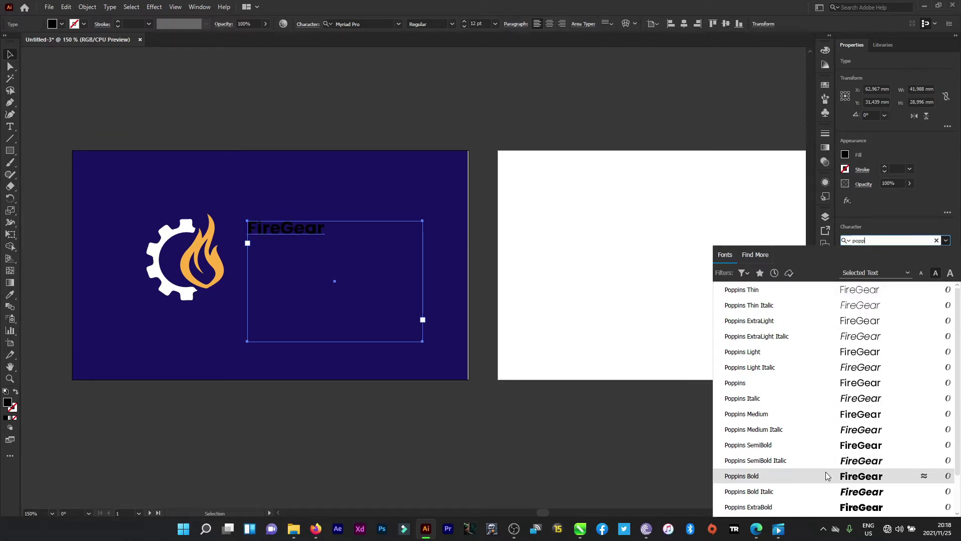
left_click(826, 476)
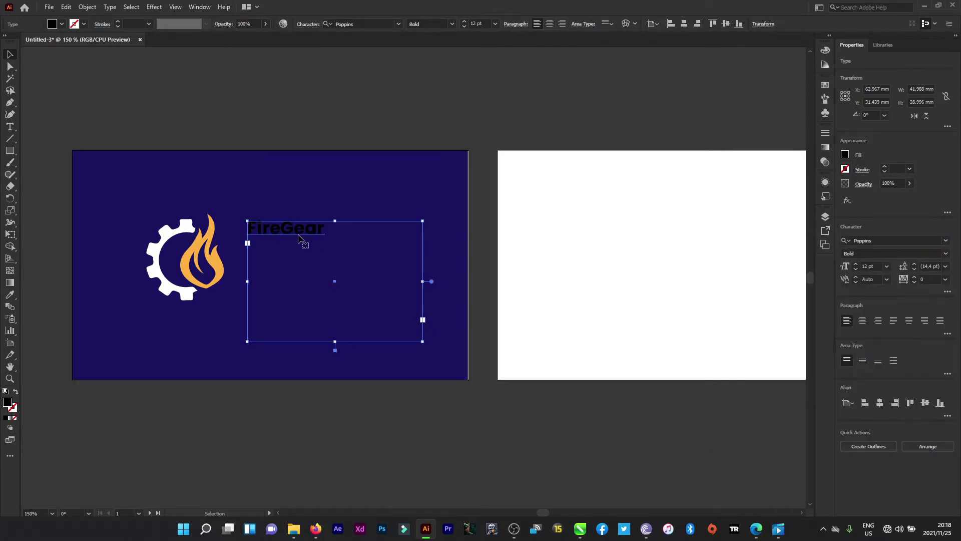
left_click(10, 127)
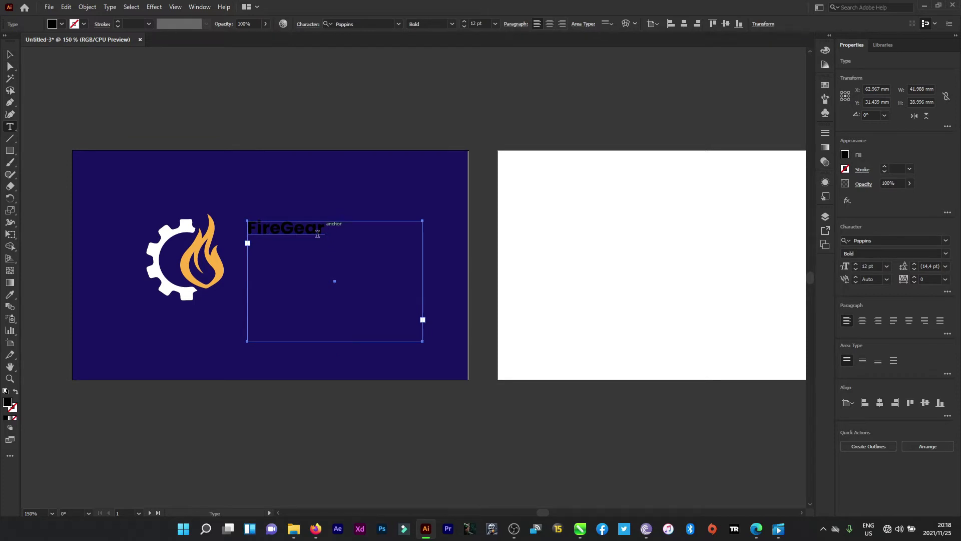
left_click_drag(283, 227, 329, 233)
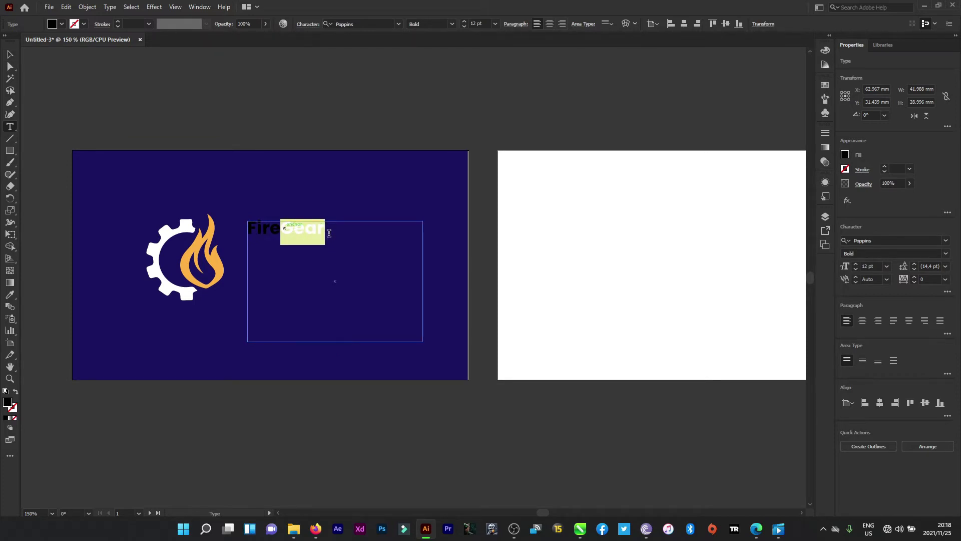
left_click(894, 253)
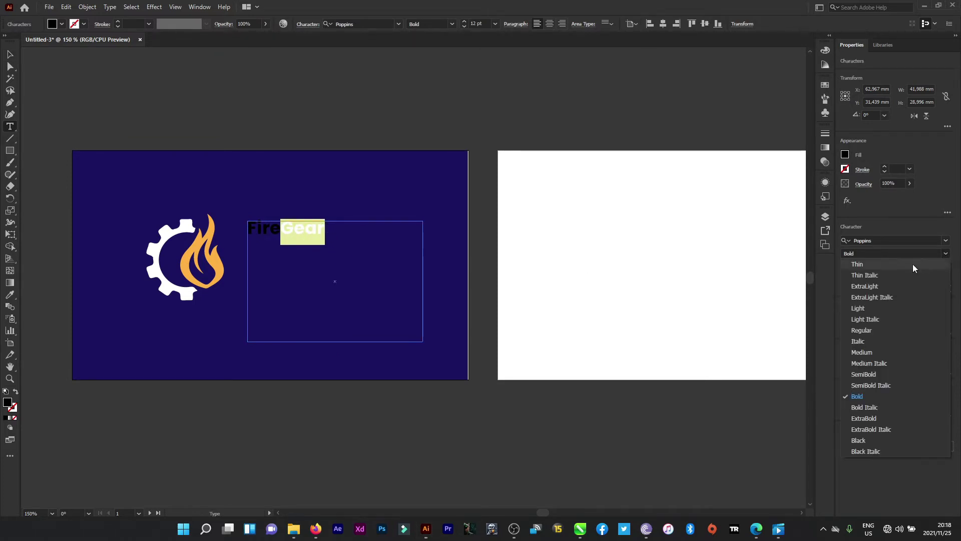
left_click(867, 337)
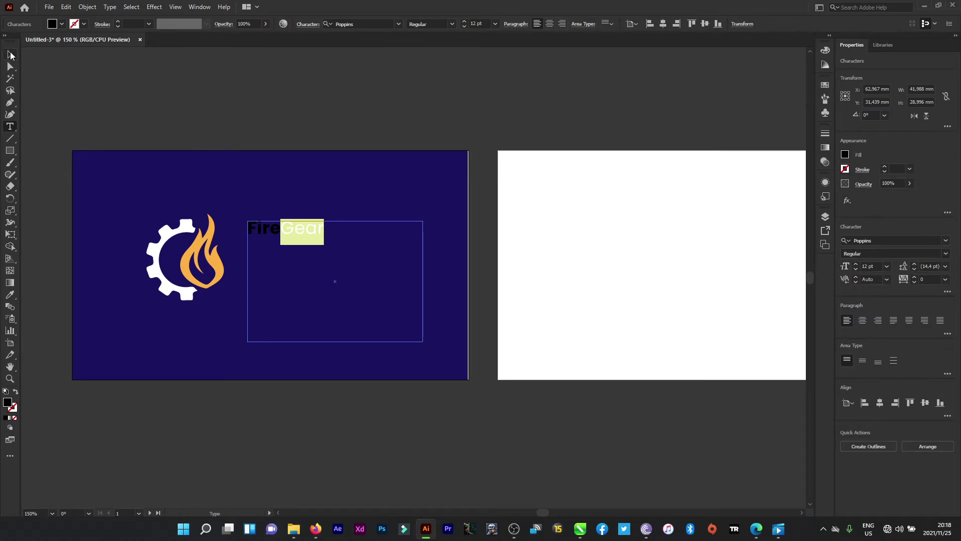
left_click(10, 56)
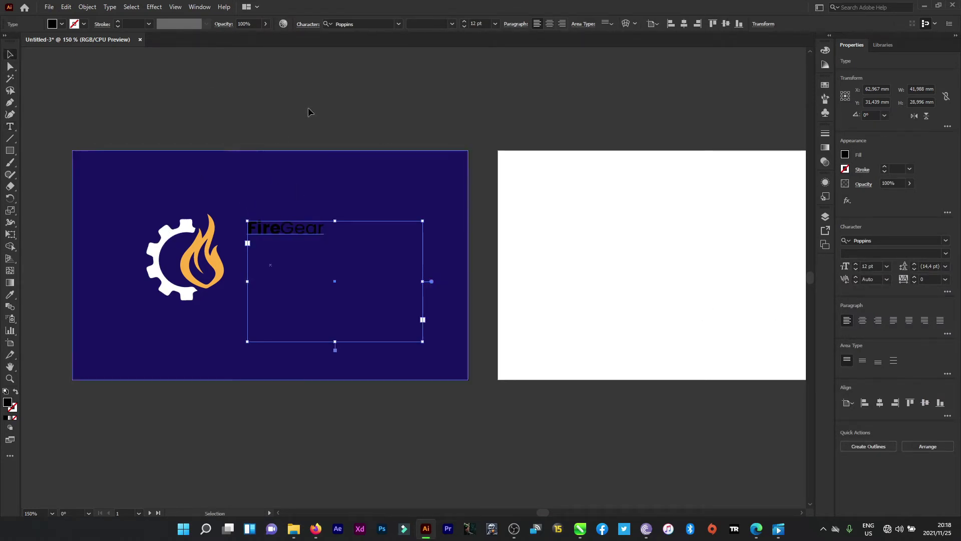
left_click(89, 7)
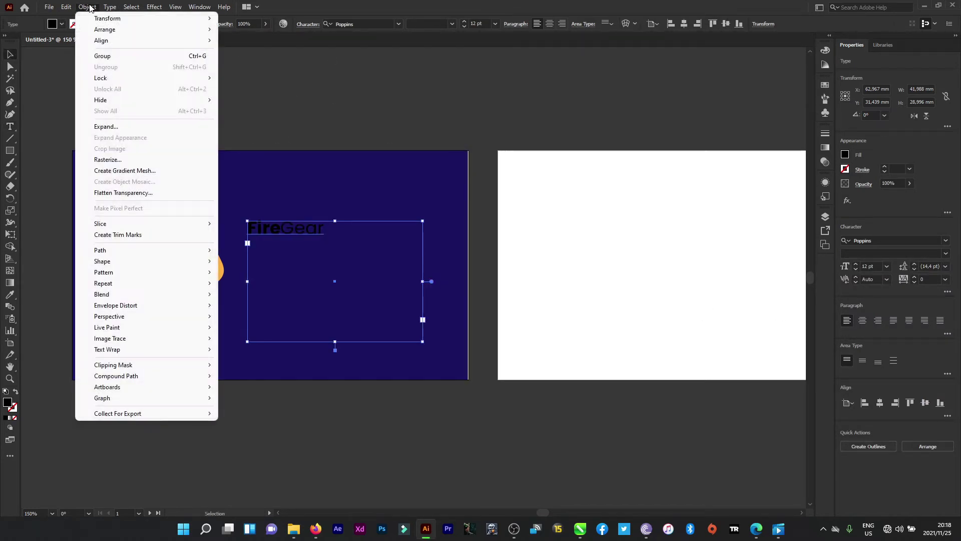
- Expand FireGear to outlines, enlarge it to match the logo, and fill it white
left_click(108, 126)
left_click(456, 320)
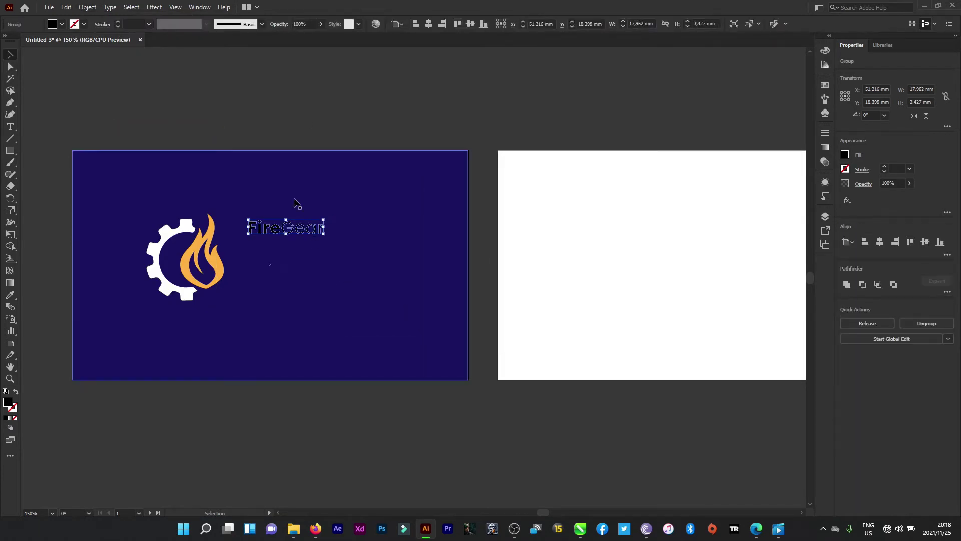
left_click(297, 205)
left_click(292, 231)
mouse_move(323, 235)
left_mouse_down()
mouse_move(390, 271)
mouse_move(299, 257)
left_mouse_up()
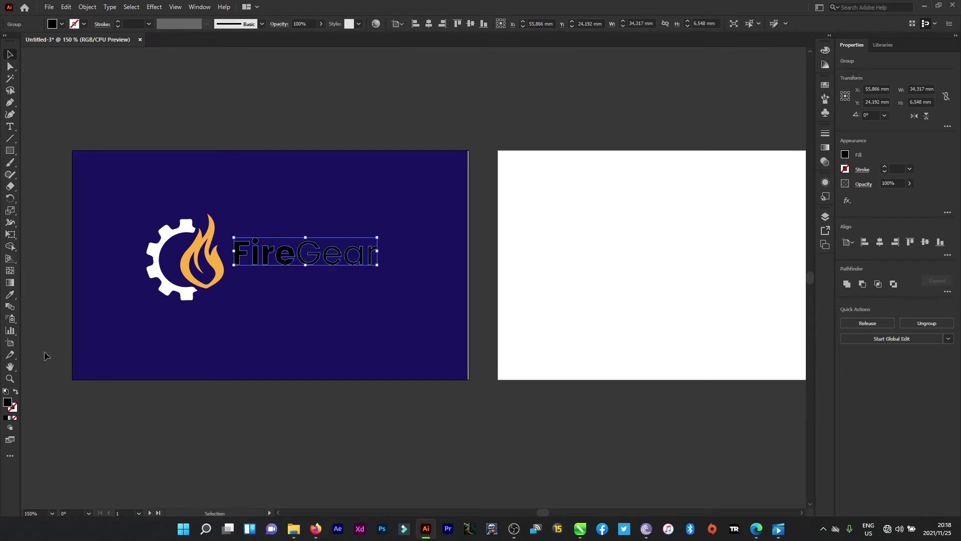
left_click(52, 24)
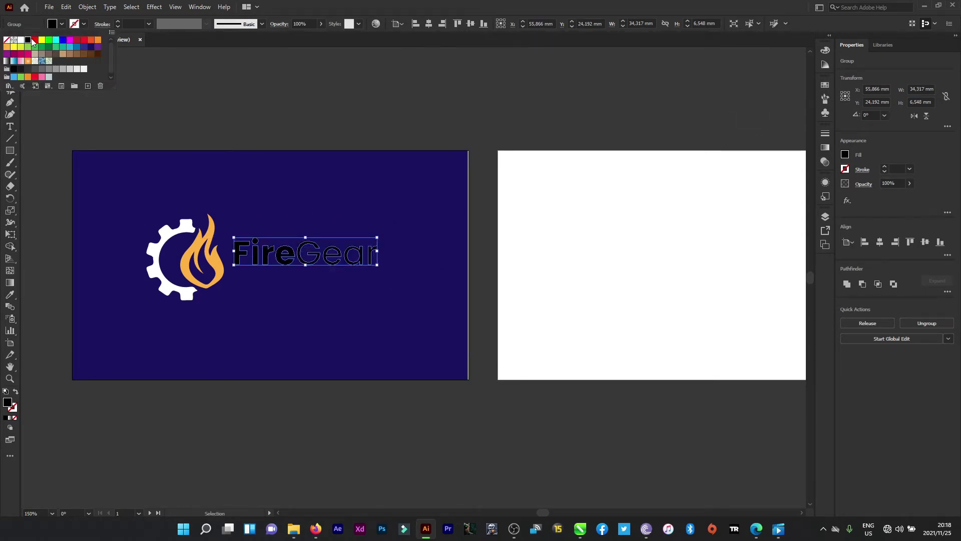
left_click(20, 40)
left_click(318, 101)
left_click(328, 106)
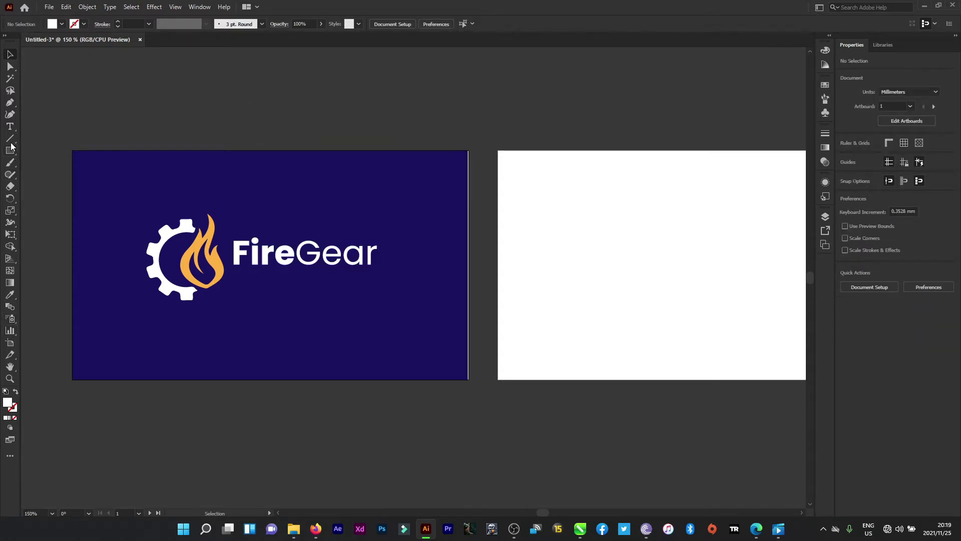
left_click(10, 127)
- Type the tagline 'Your engineering professionals' below FireGear
left_click(254, 344)
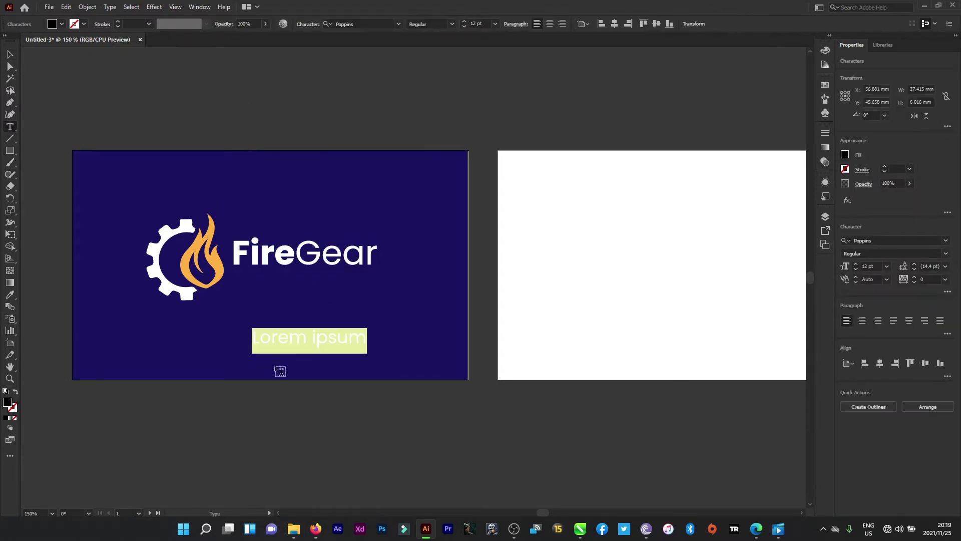
type("Your e")
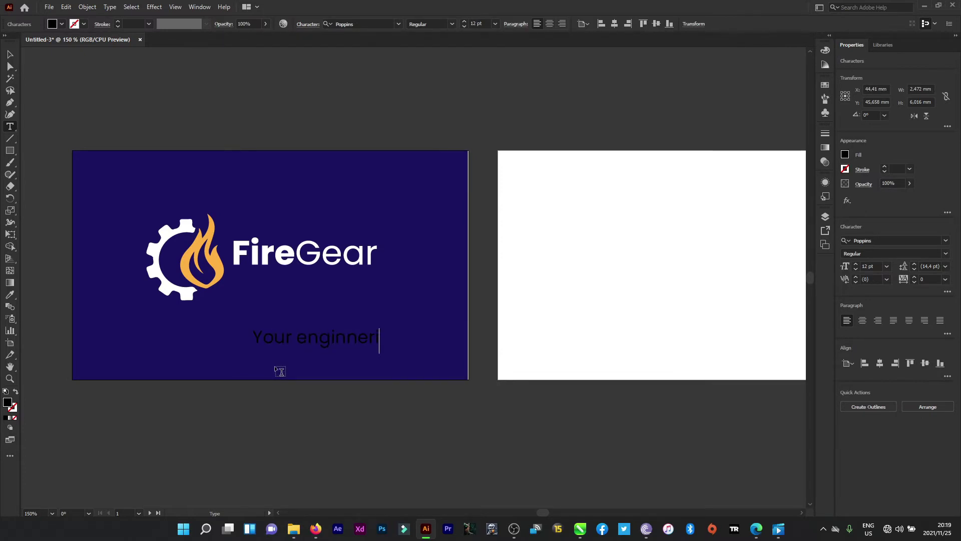
type("ng")
key("BackSpace")
key("BackSpace")
type("nee")
type("essionals")
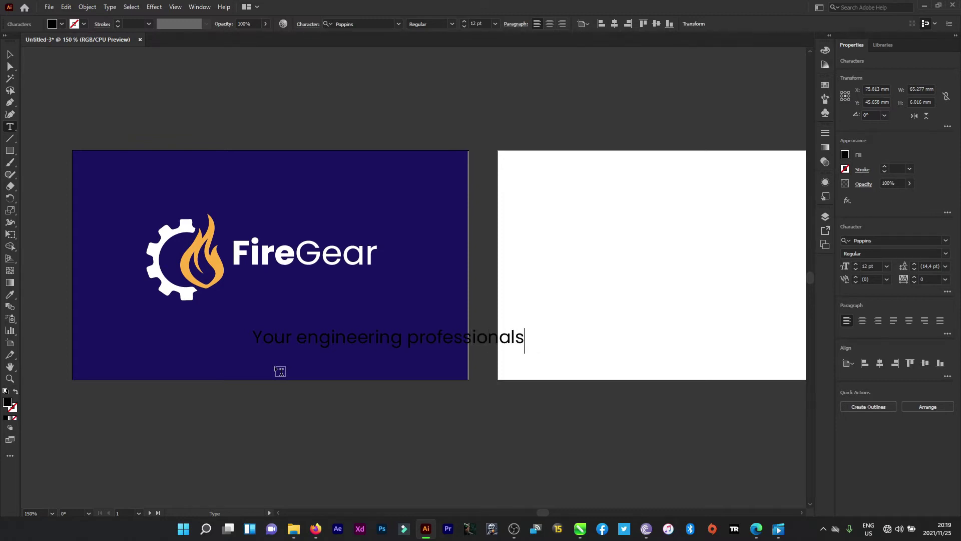
- Scale the tagline to about 6.85 pt under FireGear and fill it light orange
left_click(12, 55)
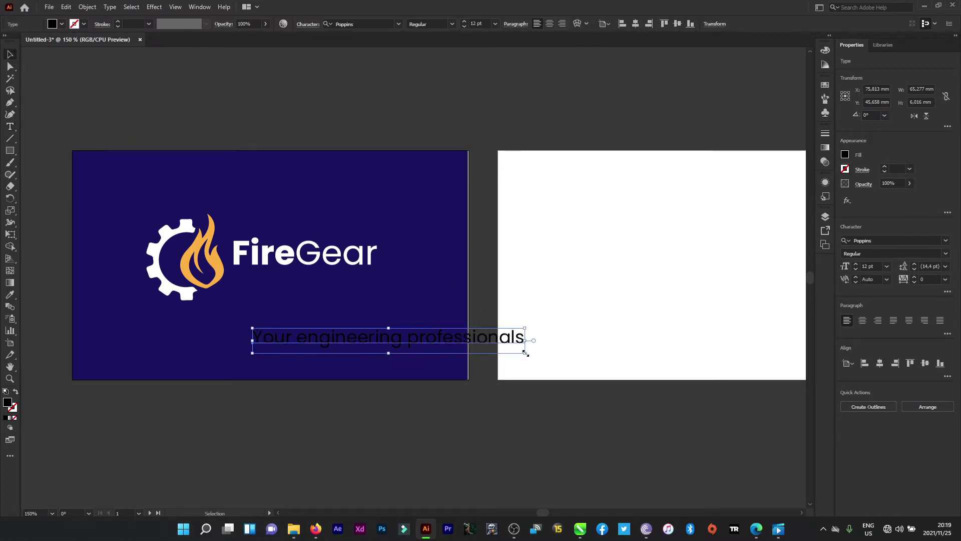
left_click_drag(496, 344, 414, 343)
left_click_drag(340, 336, 319, 278)
left_click_drag(396, 284, 389, 288)
scroll(350, 301, "up", 3)
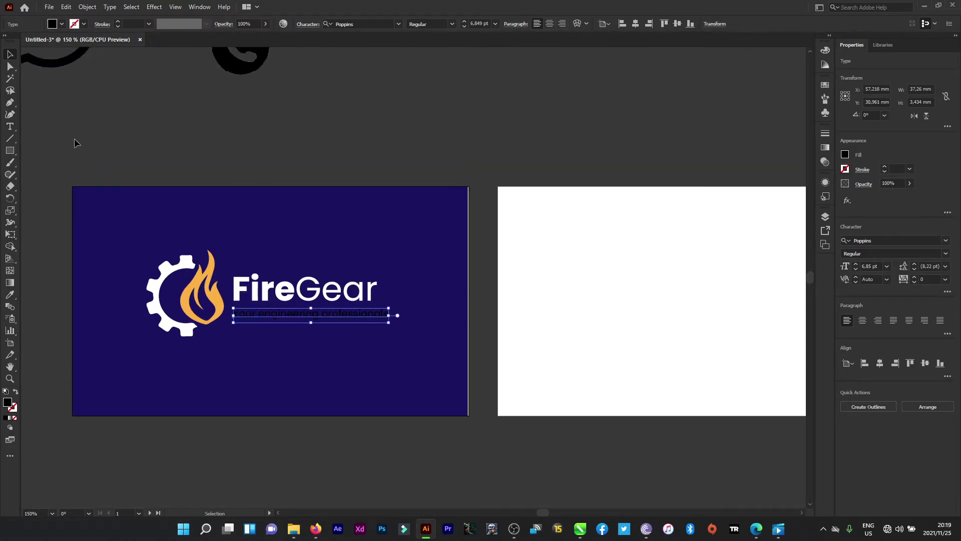
left_click(52, 25)
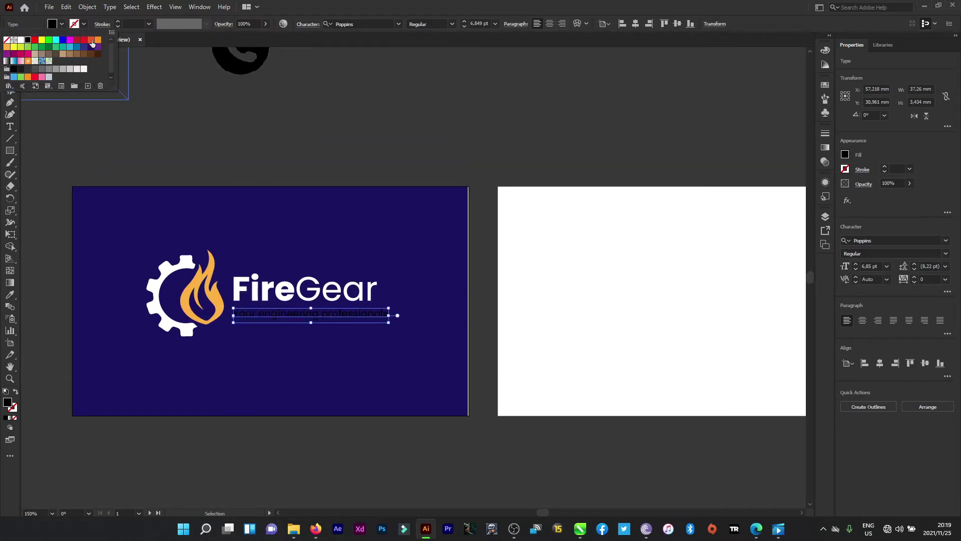
left_click(7, 46)
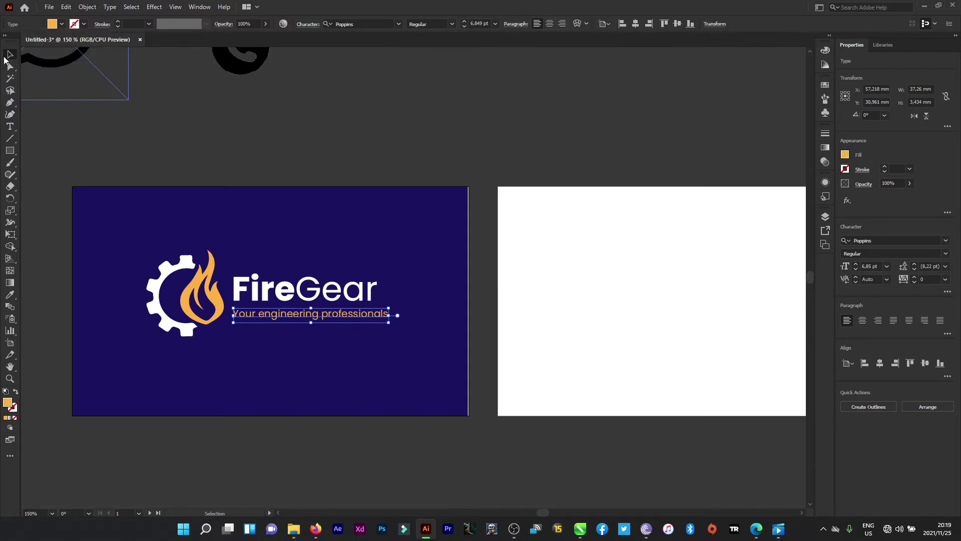
left_click(353, 231)
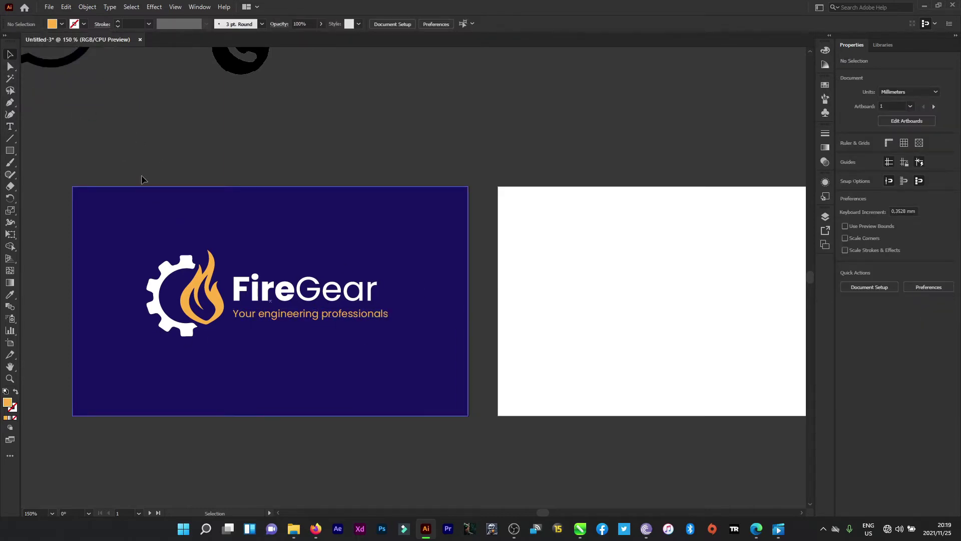
- Spread the WhatsApp, mail, pin and phone icons apart above the cards
scroll(216, 148, "down", 1)
scroll(215, 180, "down", 2)
scroll(221, 352, "up", 2)
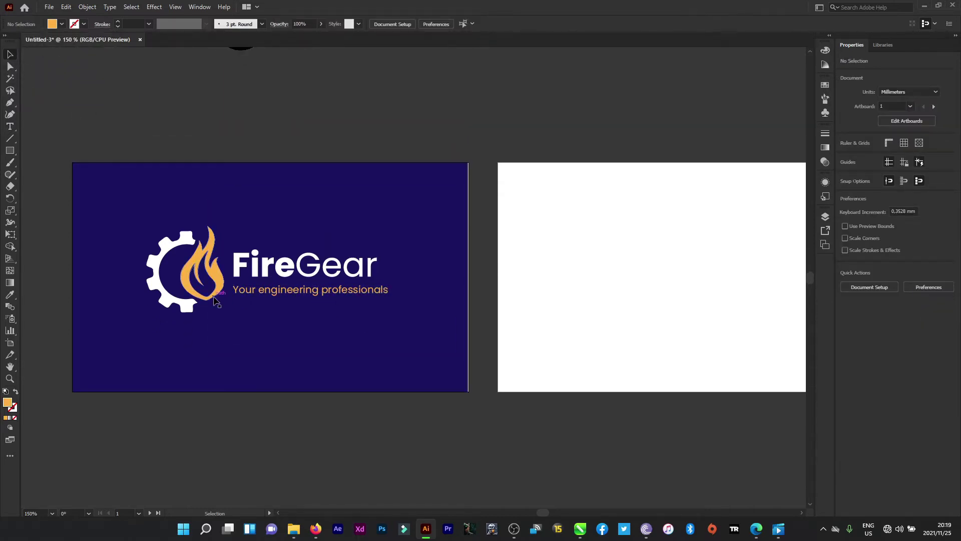
scroll(214, 300, "down", 2)
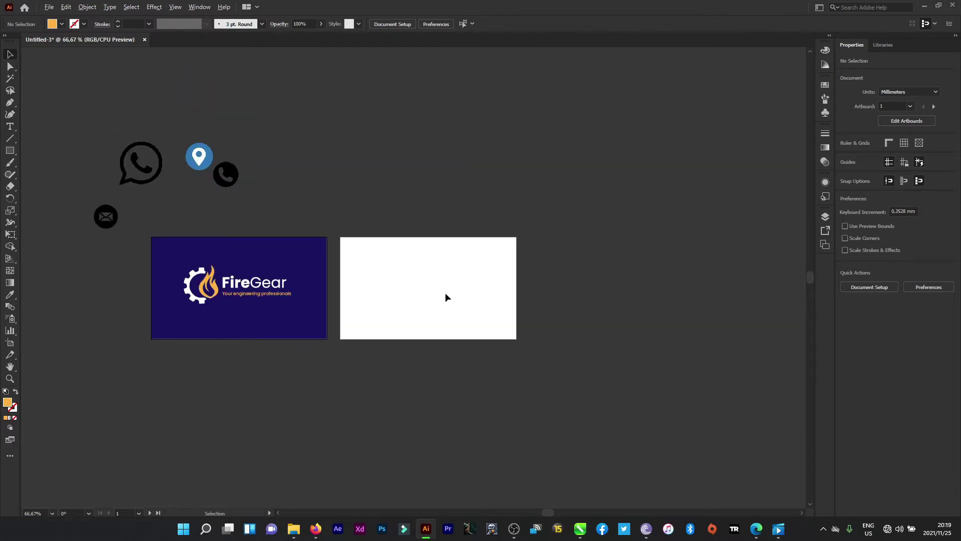
left_click_drag(63, 122, 160, 219)
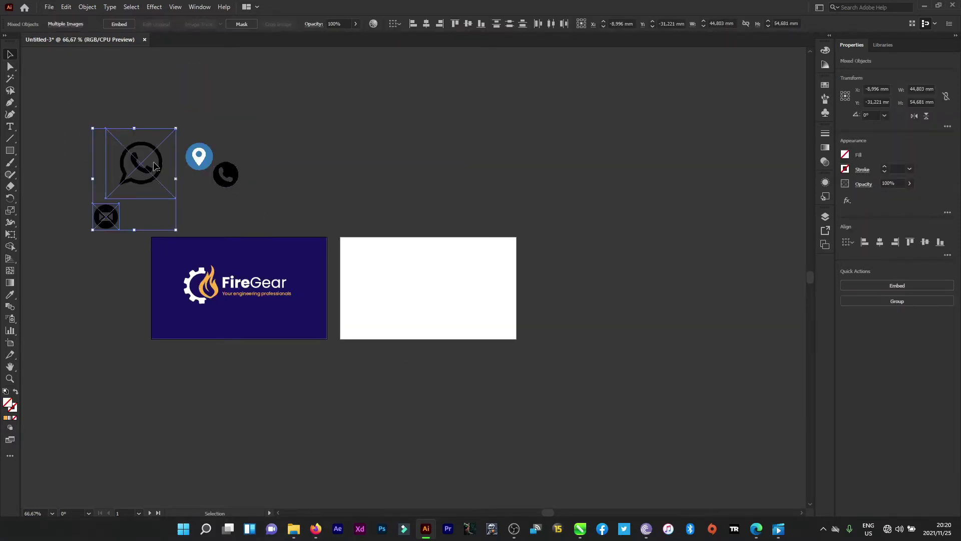
left_click_drag(139, 164, 456, 161)
left_click_drag(199, 157, 331, 158)
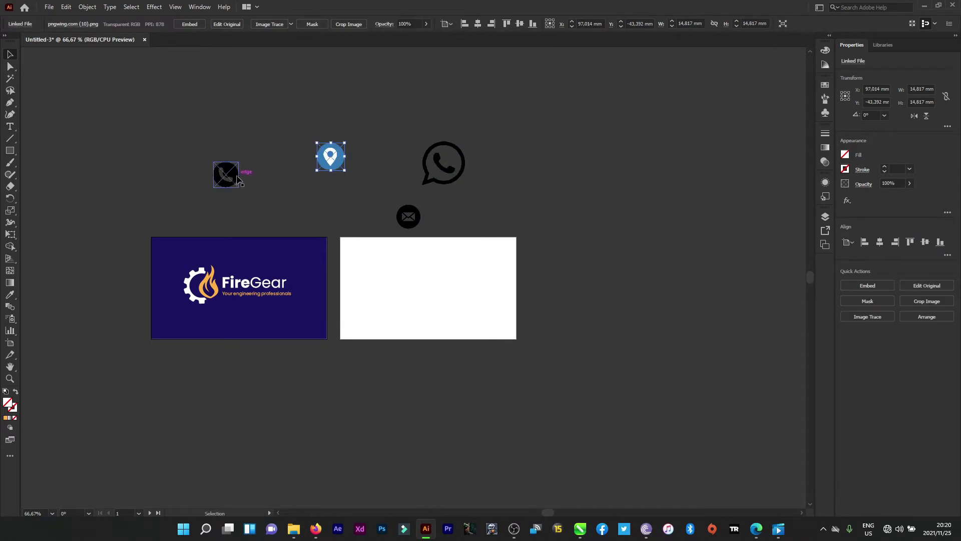
left_click_drag(228, 179, 511, 159)
scroll(487, 159, "up", 1)
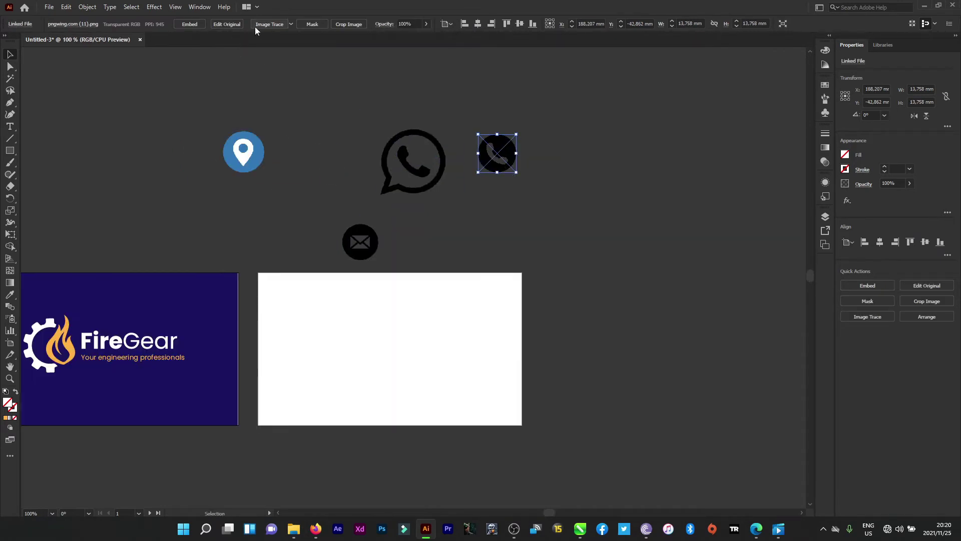
left_click(524, 197)
left_click_drag(540, 127, 457, 212)
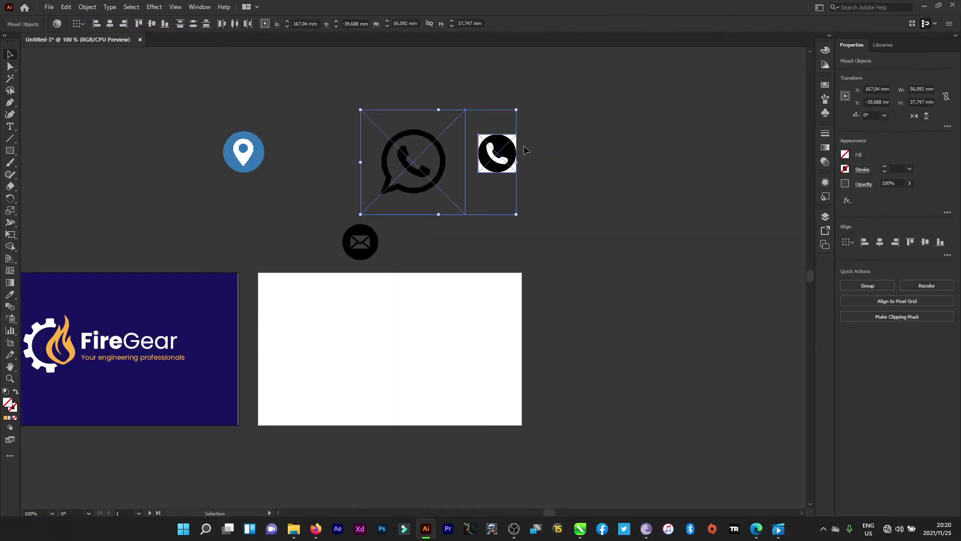
- Image-trace the phone icon and expand it into editable shapes
left_click(496, 165)
right_click(489, 178)
left_click(640, 182)
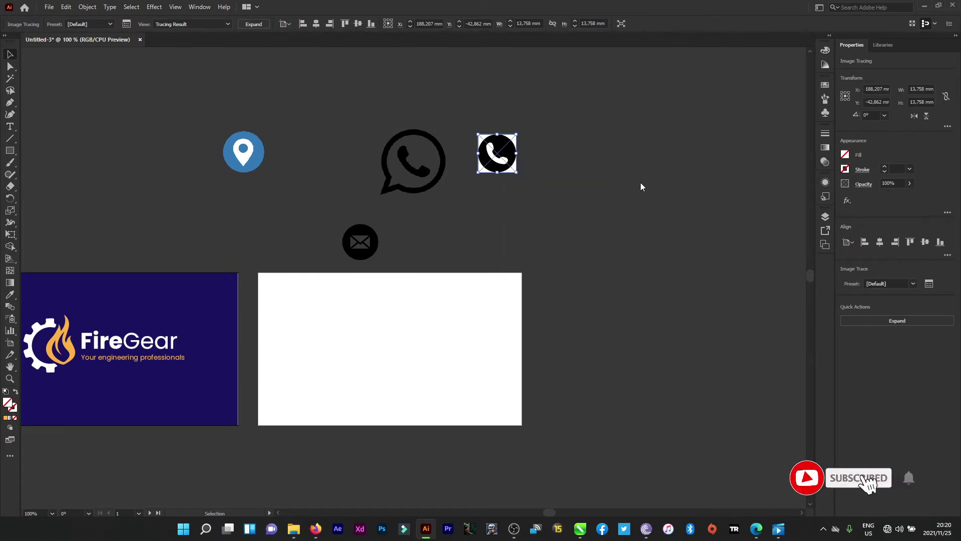
left_click_drag(503, 148, 537, 204)
right_click(537, 205)
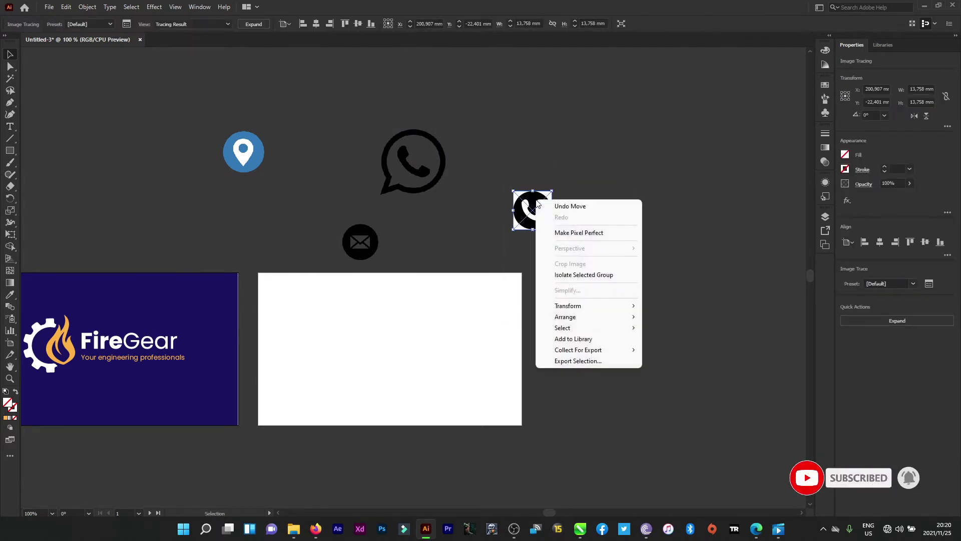
left_click(509, 217)
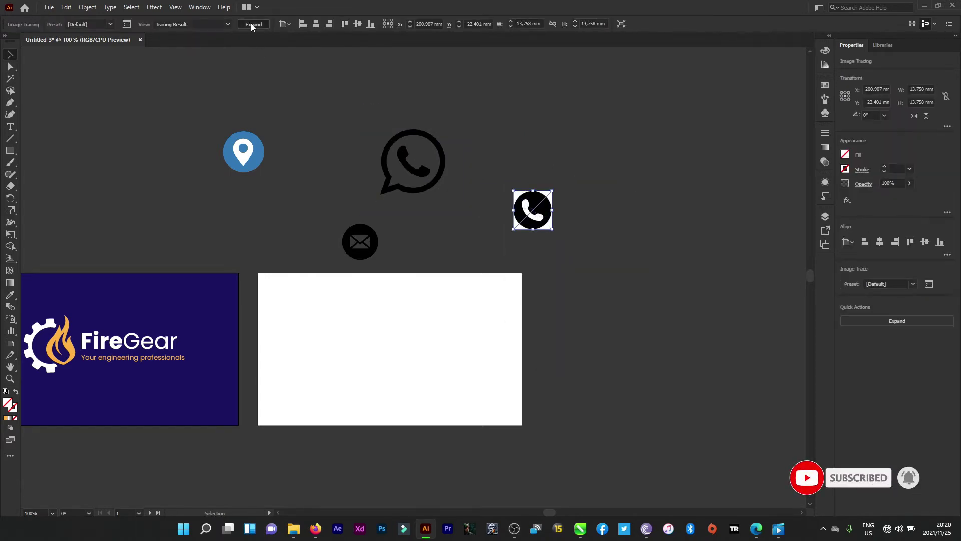
left_click(251, 23)
mouse_move(532, 208)
left_mouse_down()
mouse_move(596, 213)
mouse_move(525, 223)
left_mouse_up()
- Ungroup the phone shapes, delete the white pieces, and move the icon near the envelope
right_click(599, 203)
left_click(629, 288)
left_click_drag(562, 161, 473, 249)
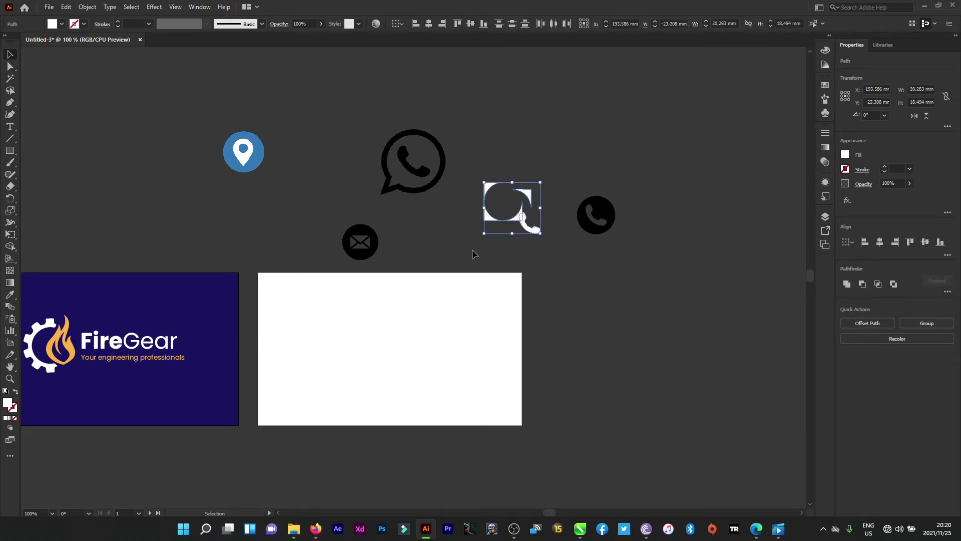
key("Delete")
left_click_drag(596, 216, 484, 230)
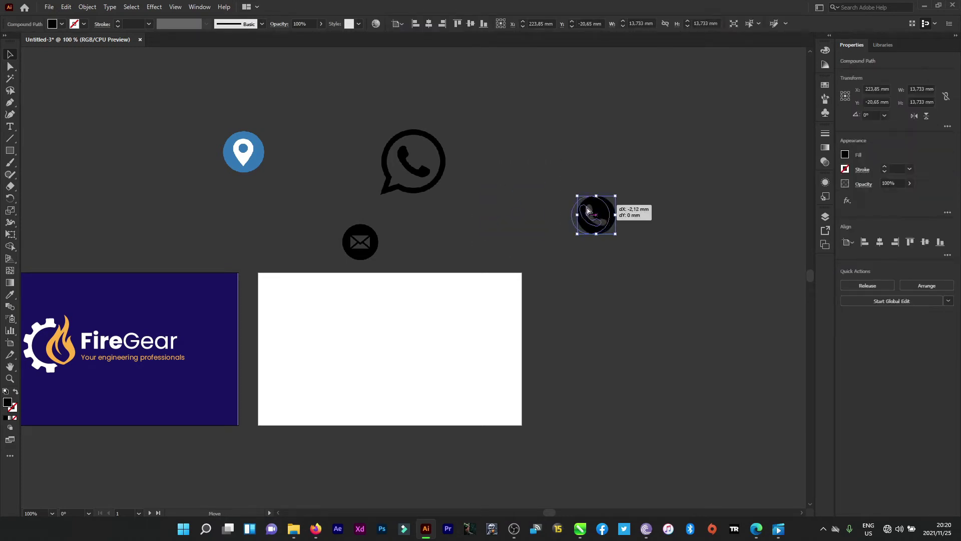
- Trace the WhatsApp image as a black-and-white logo, expand it and delete its white fills
left_click(440, 208)
left_click(299, 23)
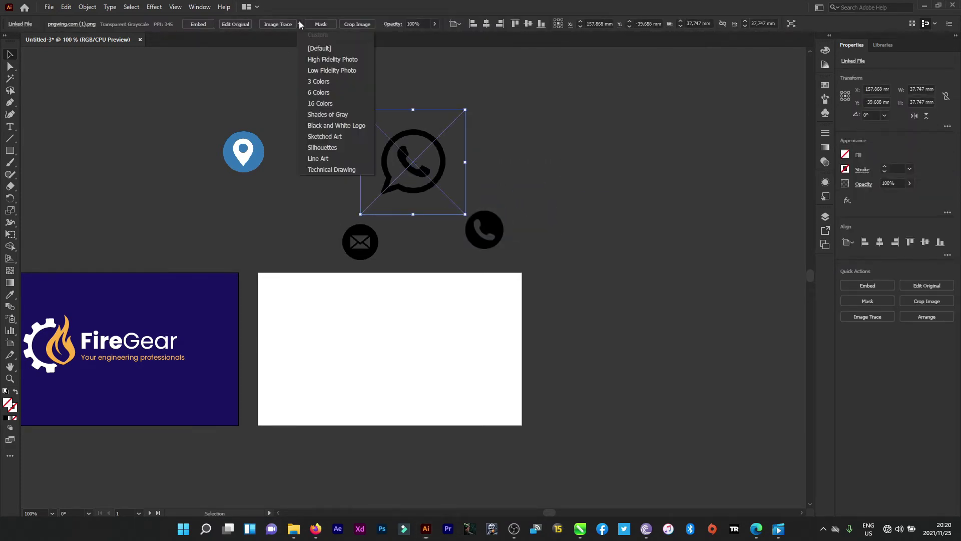
left_click(340, 125)
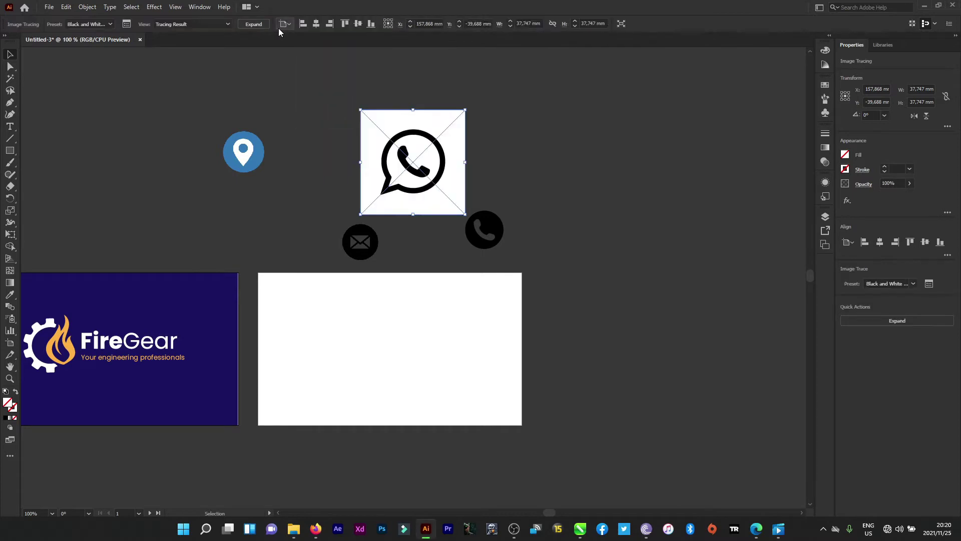
left_click(254, 24)
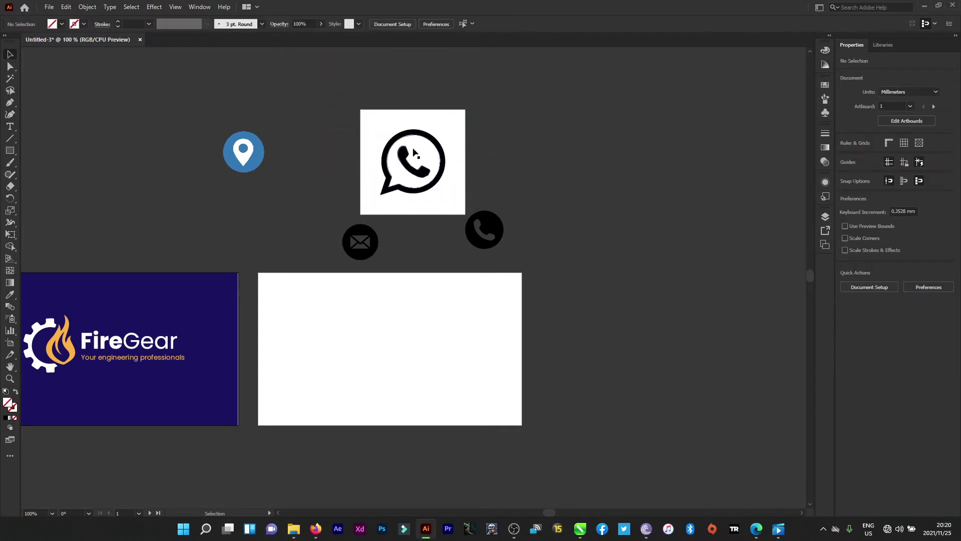
mouse_move(423, 157)
left_mouse_down()
mouse_move(341, 126)
mouse_move(495, 128)
left_mouse_up()
right_click(341, 126)
left_click(373, 209)
key("Delete")
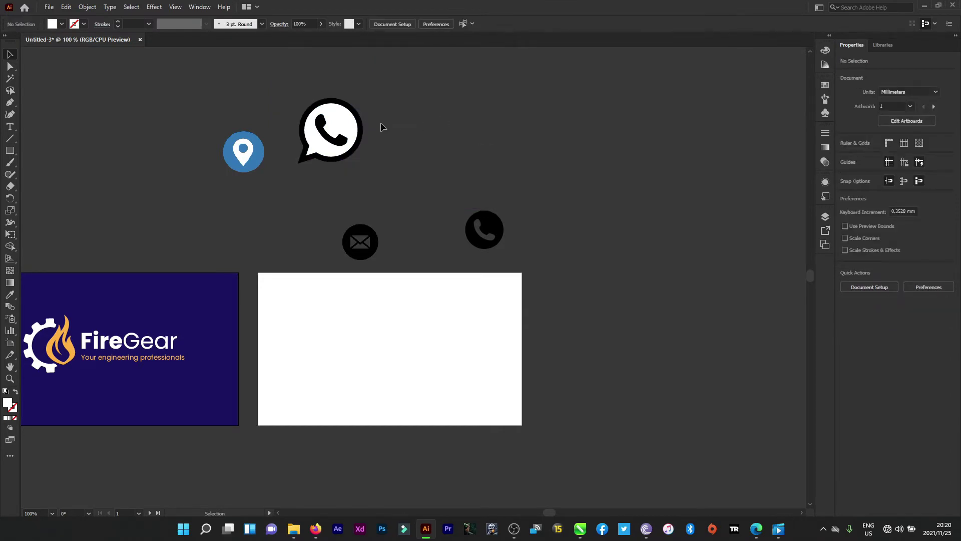
left_click_drag(340, 119, 444, 140)
key("Delete")
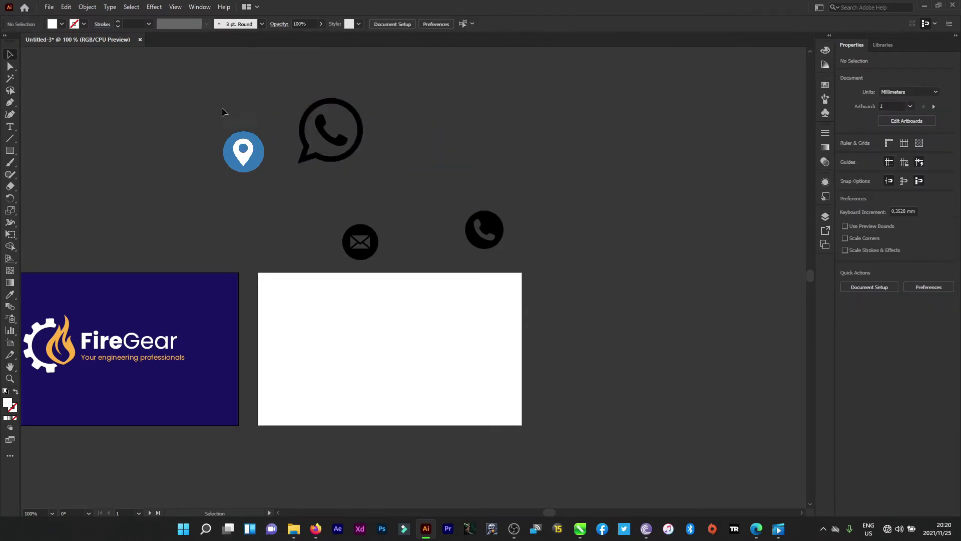
- Trace and expand the location pin image, then remove its white pin shape
left_click_drag(221, 107, 293, 201)
left_click(255, 24)
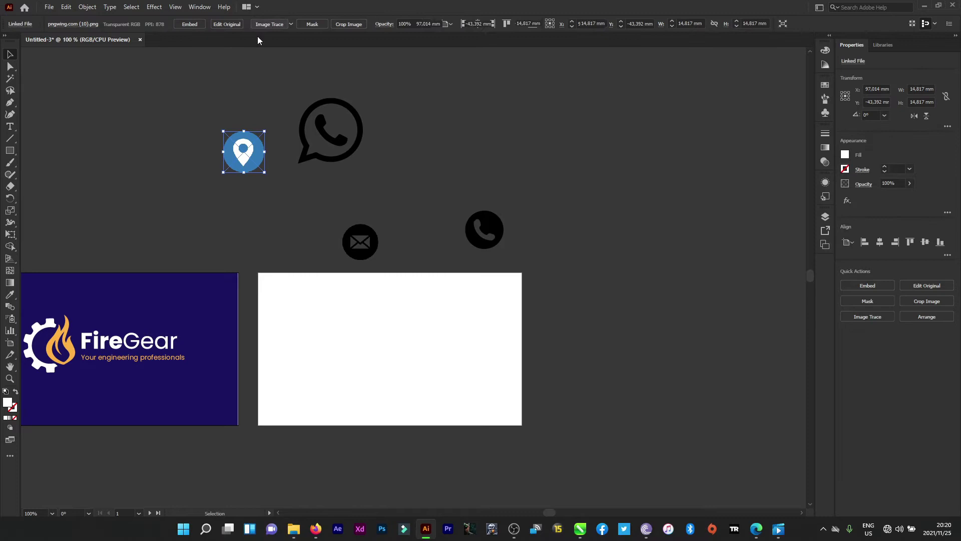
right_click(246, 157)
left_click(244, 151)
right_click(245, 147)
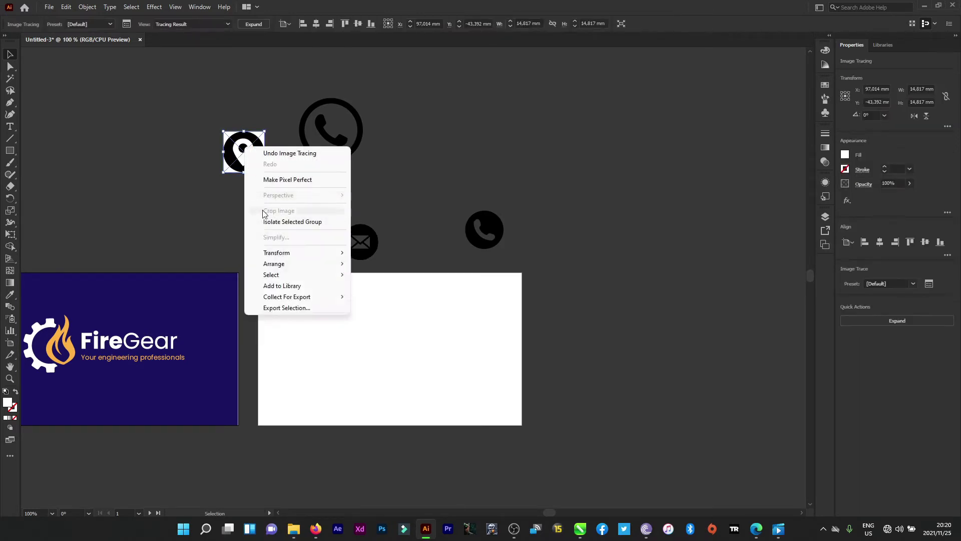
left_click(259, 26)
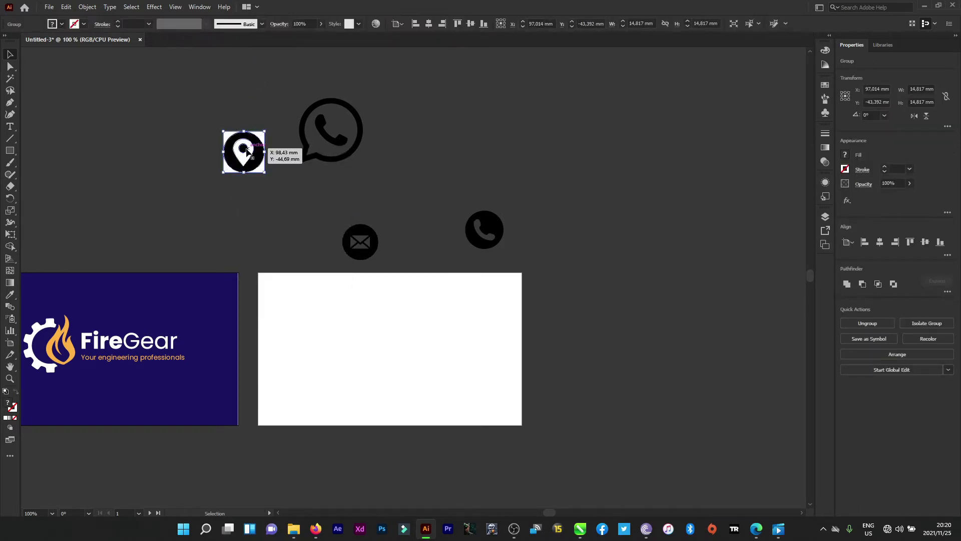
mouse_move(263, 152)
left_mouse_down()
mouse_move(222, 183)
mouse_move(267, 170)
left_mouse_up()
right_click(222, 184)
left_click(245, 269)
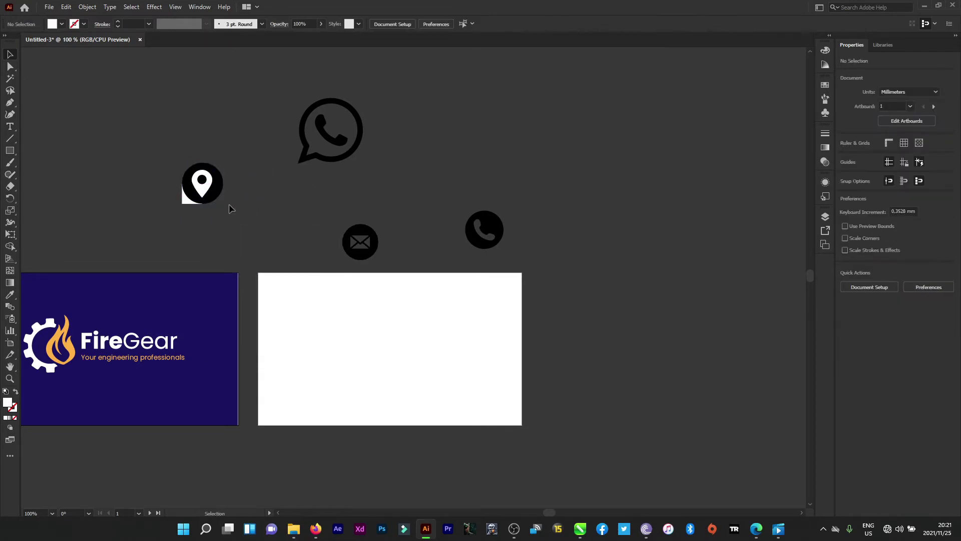
mouse_move(184, 197)
left_mouse_down()
mouse_move(141, 212)
mouse_move(184, 224)
left_mouse_up()
key("Delete")
key("Delete")
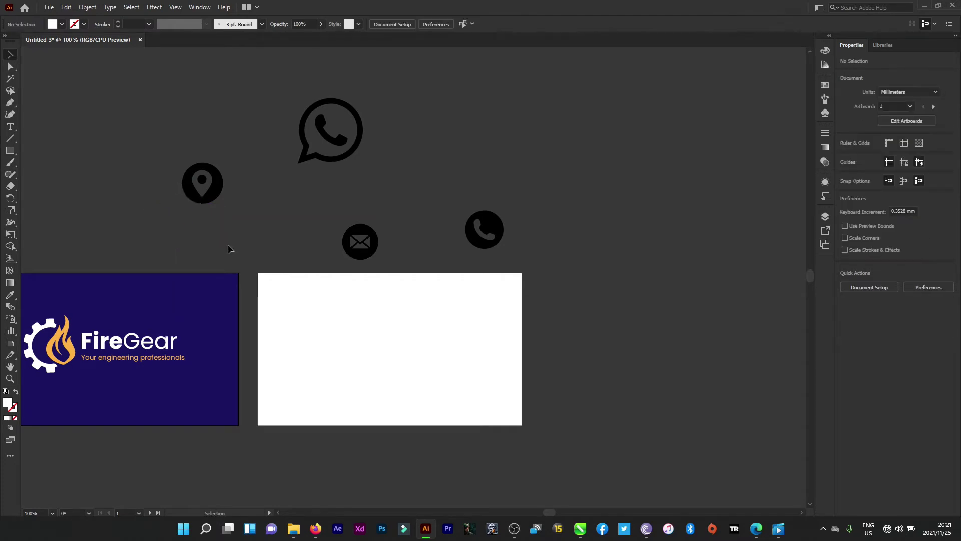
- Trace and expand the envelope image and ungroup it into separate shapes
left_click(364, 240)
left_click(268, 24)
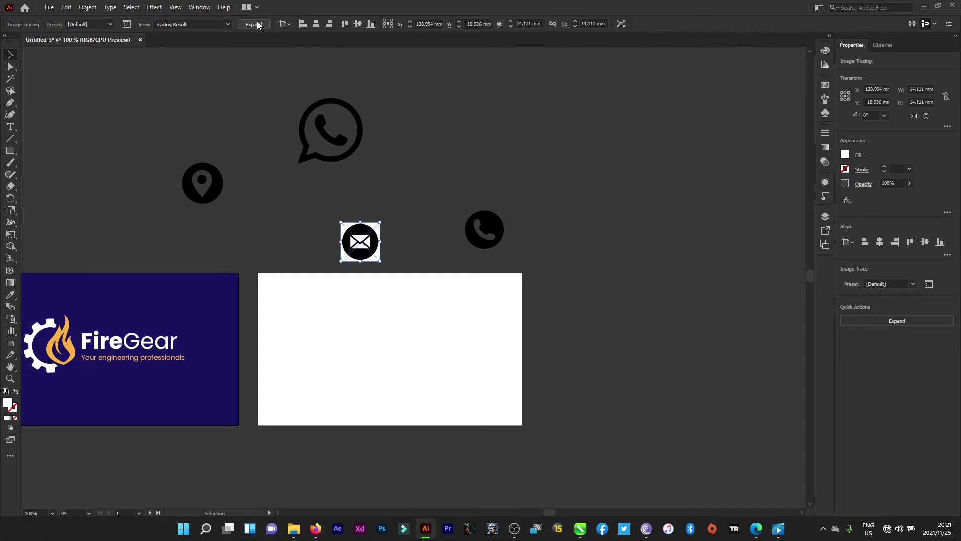
left_click(257, 24)
right_click(361, 243)
left_click(407, 322)
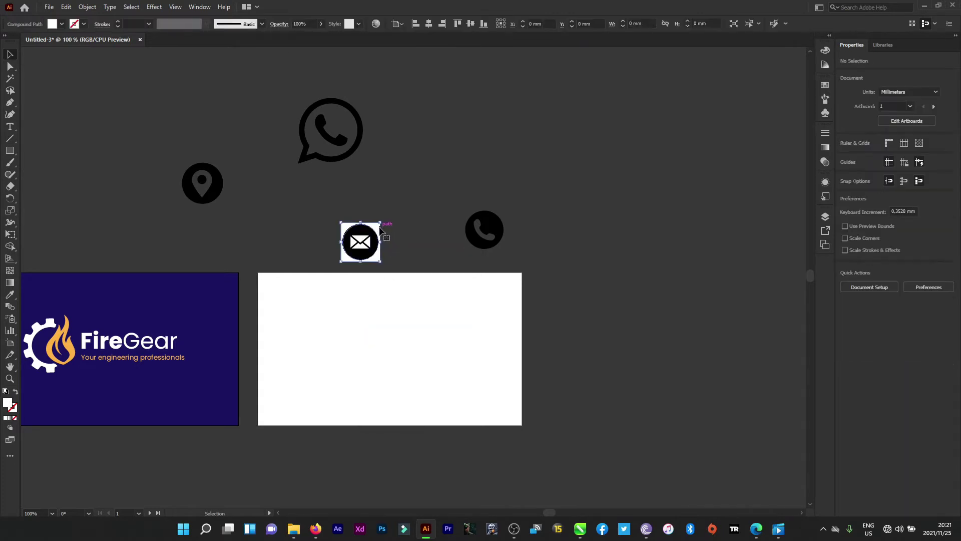
left_click(381, 224)
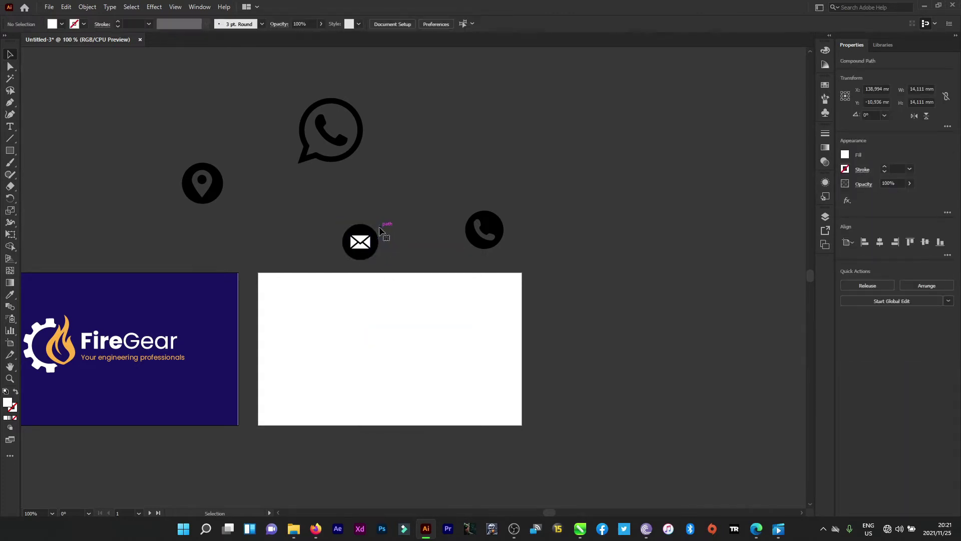
left_click(365, 247)
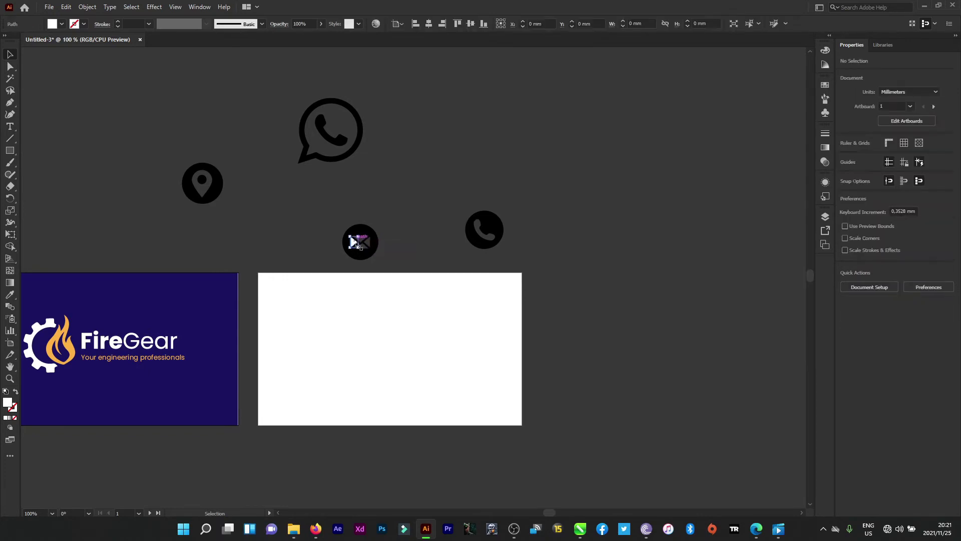
left_click(401, 210)
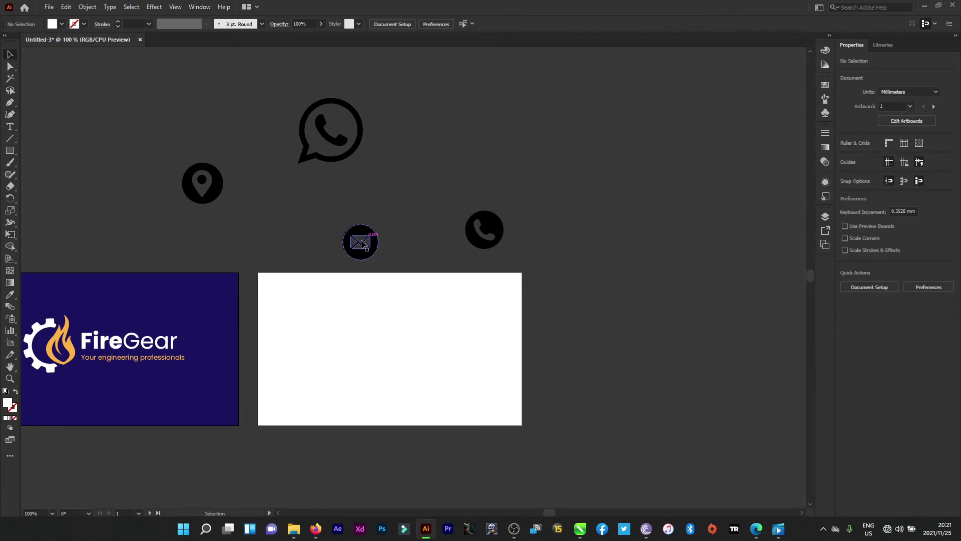
- Copy and paste the gear-and-flame logo group from the front card
left_click(165, 299)
left_click(302, 265)
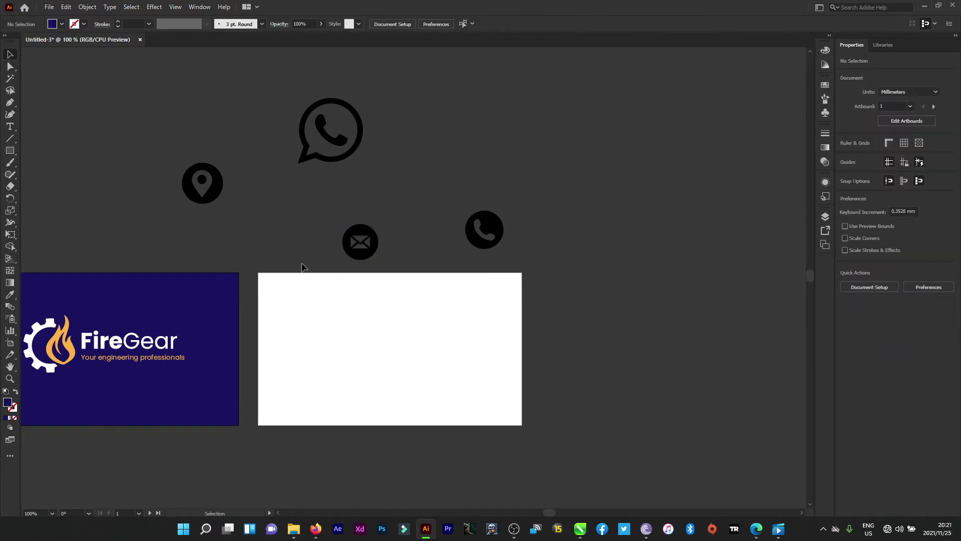
scroll(303, 264, "down", 1)
scroll(333, 269, "down", 1)
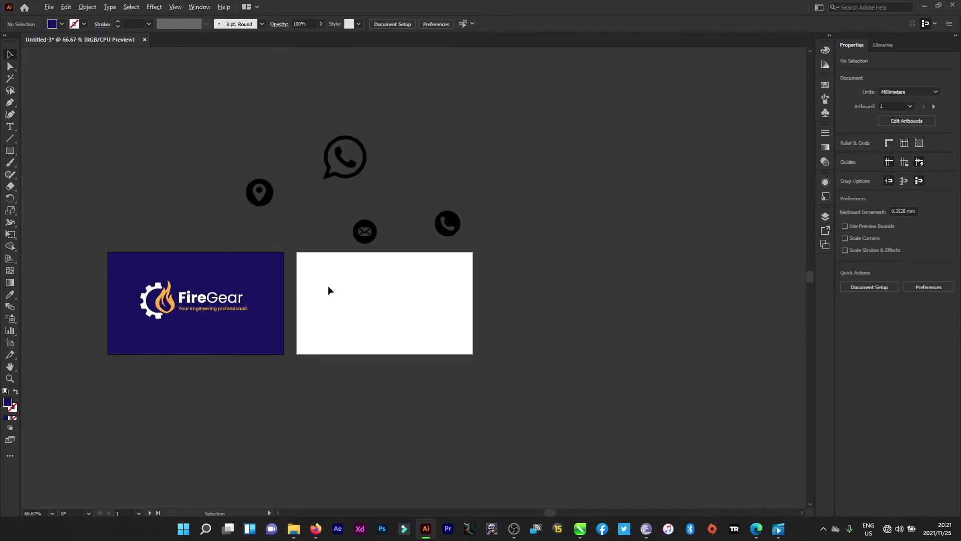
scroll(359, 289, "up", 1)
scroll(373, 290, "down", 1)
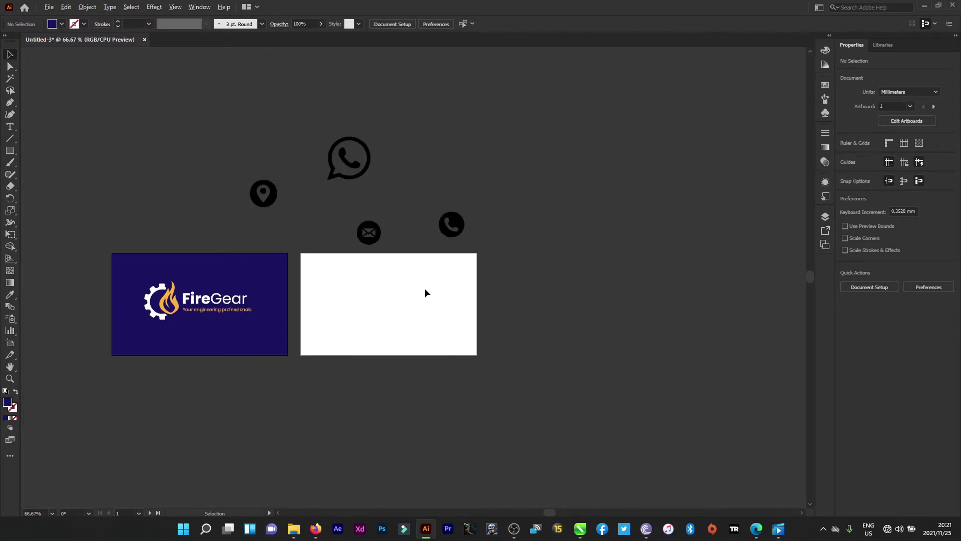
scroll(425, 292, "up", 1)
scroll(418, 306, "down", 1)
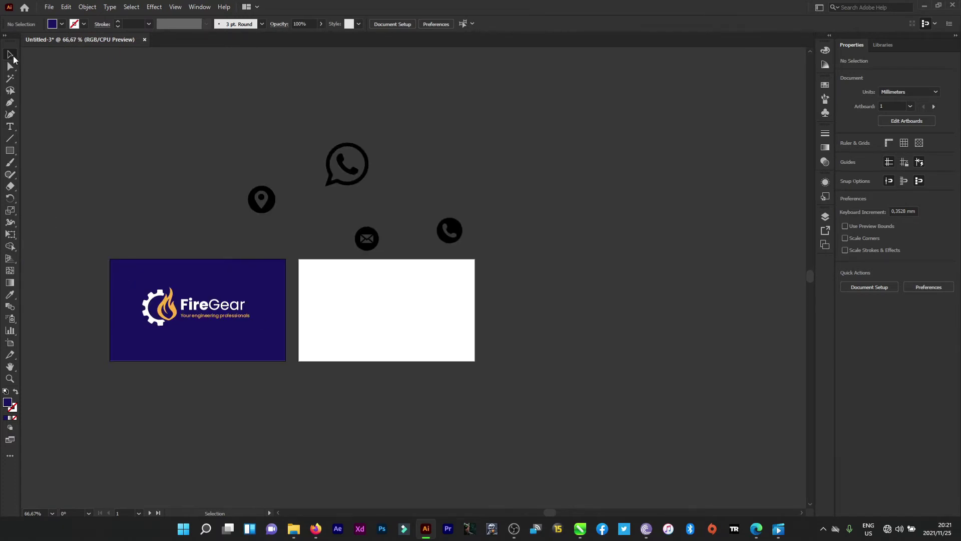
left_click(159, 307)
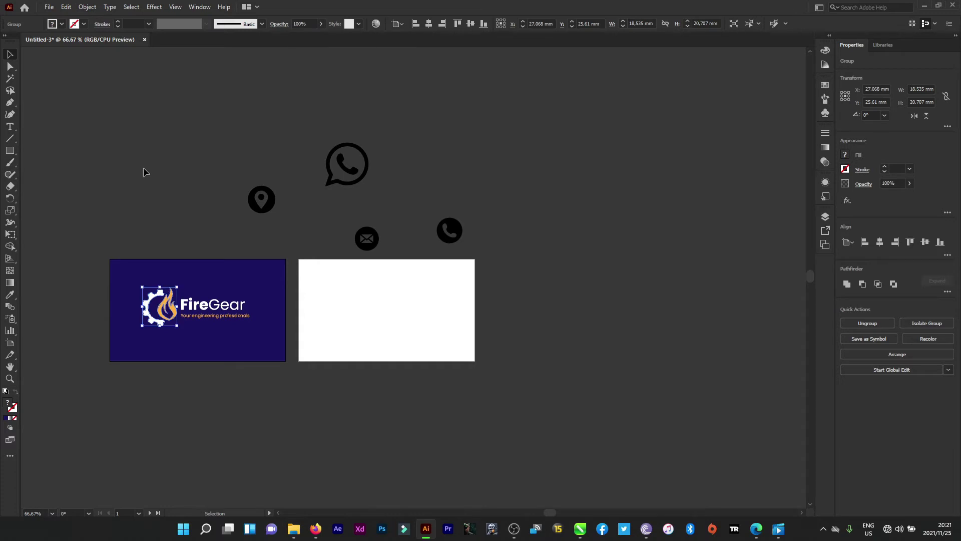
key("ctrl+c")
key("ctrl+v")
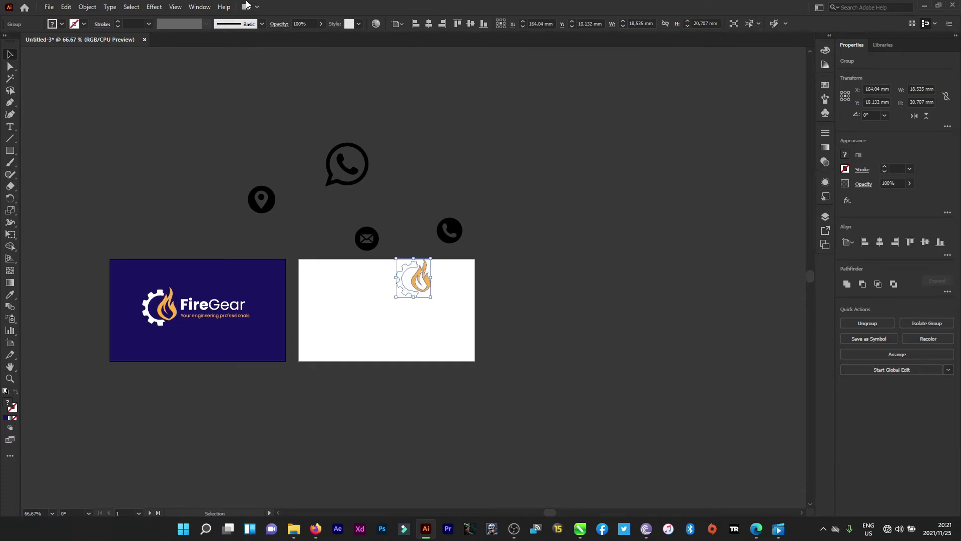
- Recolour the logo copy dark navy and position it on the back card's left side
left_click(53, 25)
left_click(28, 40)
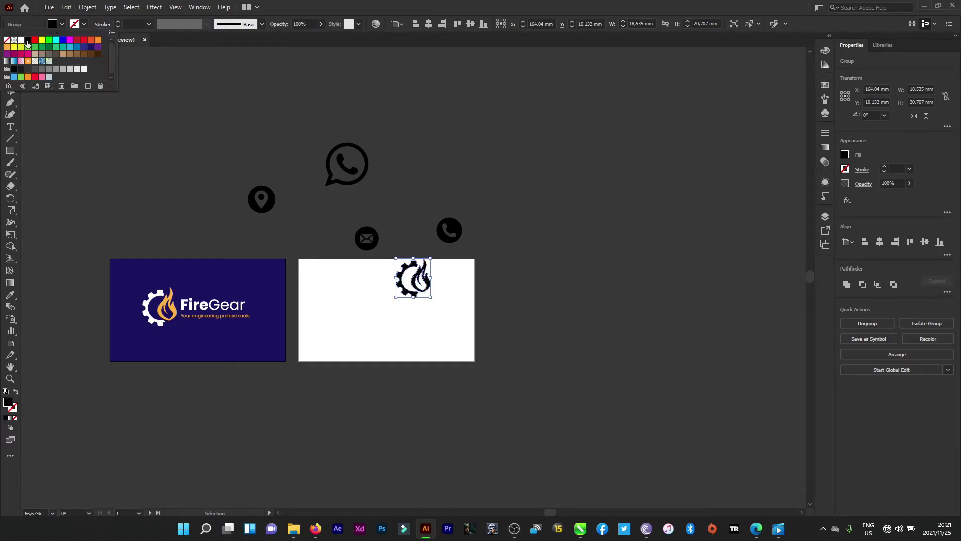
left_click(90, 47)
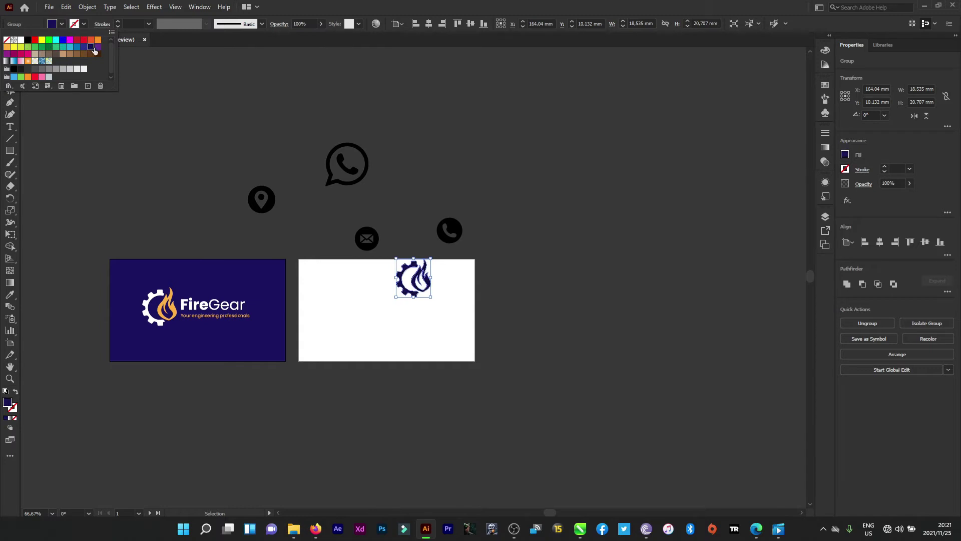
left_click(476, 267)
left_click(443, 288)
left_click_drag(415, 279, 344, 309)
left_click(538, 321)
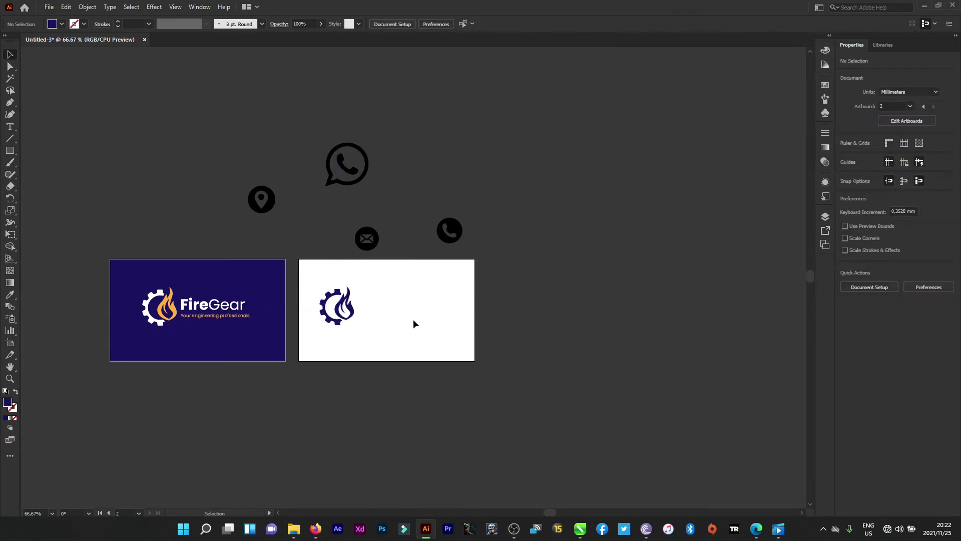
scroll(413, 320, "up", 1)
left_click_drag(290, 288, 297, 289)
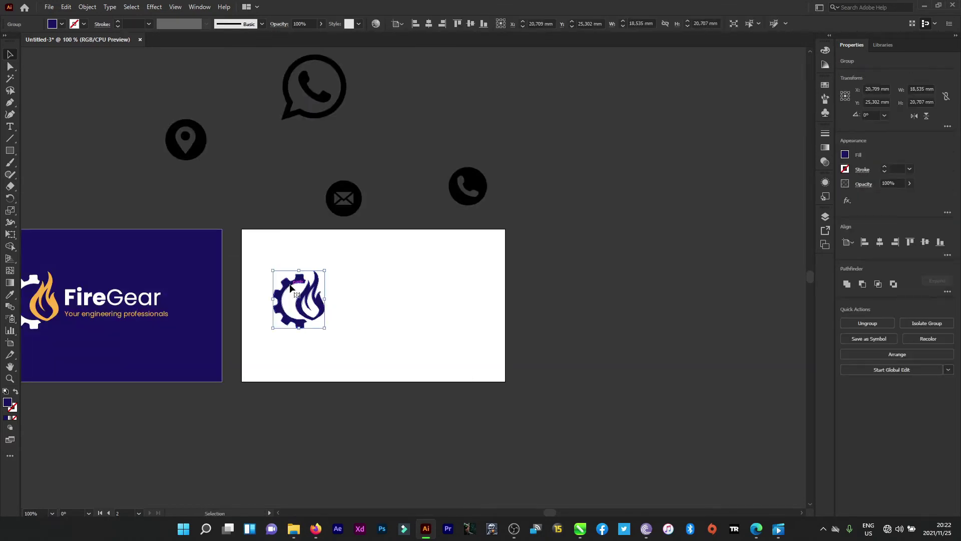
left_click(544, 301)
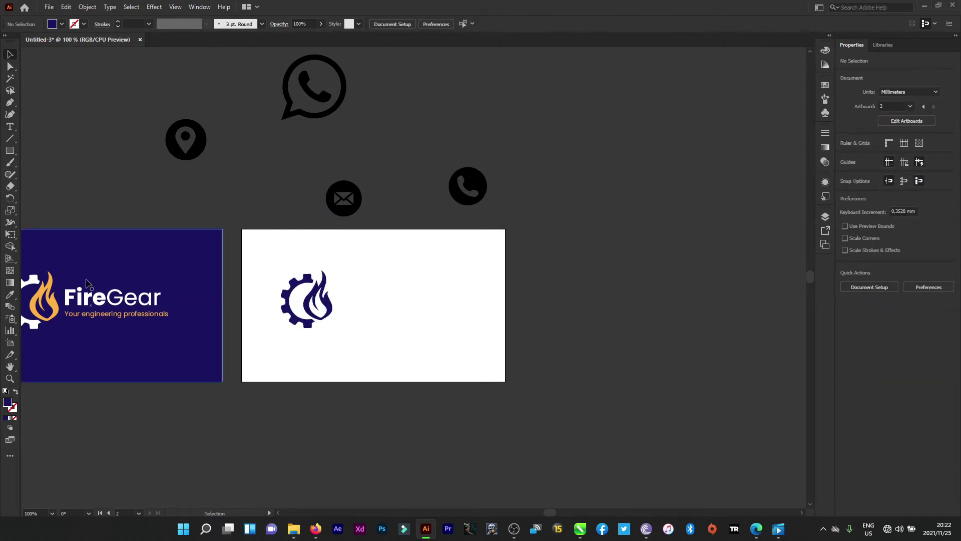
- Draw a navy rectangle from the back card's top middle to its bottom-right corner
left_click(11, 154)
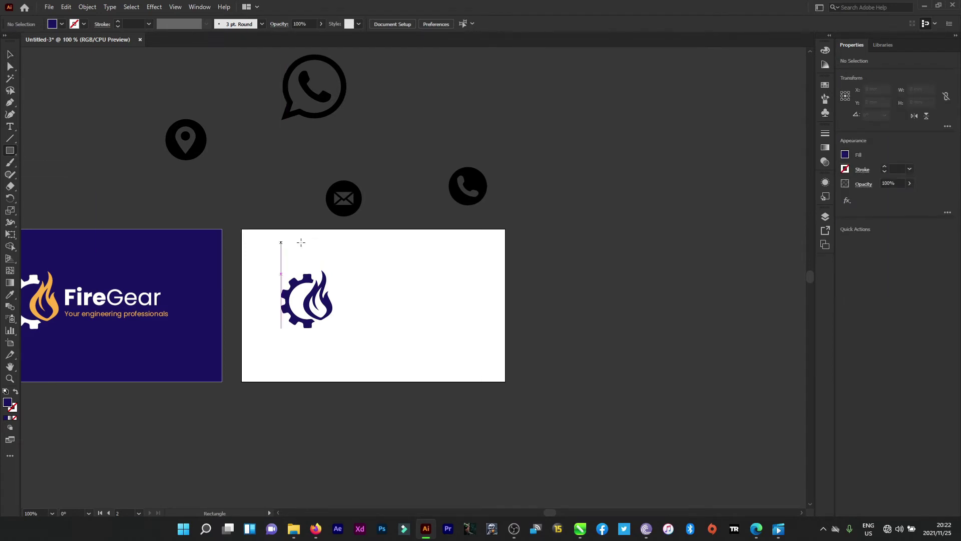
left_click_drag(359, 230, 505, 380)
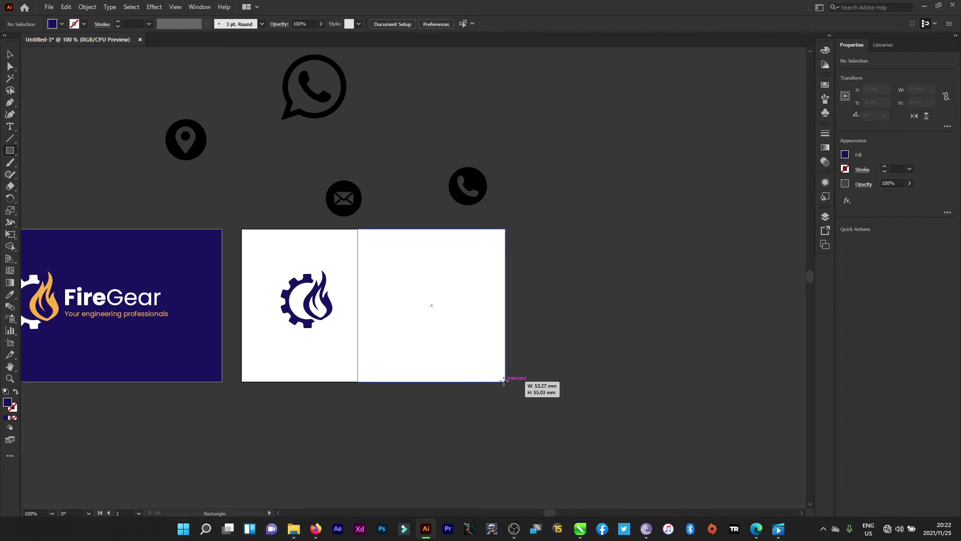
left_click_drag(505, 380, 505, 380)
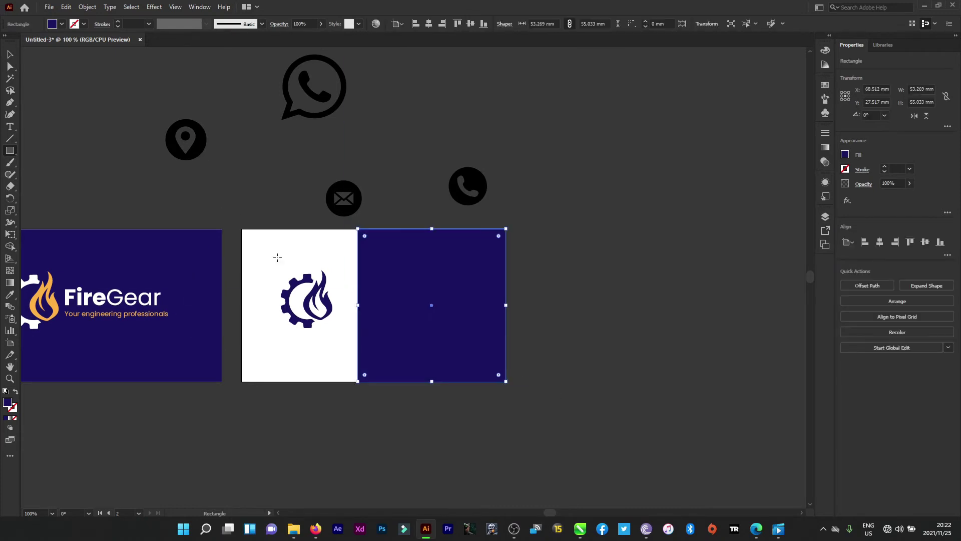
left_click(10, 54)
left_click(516, 289)
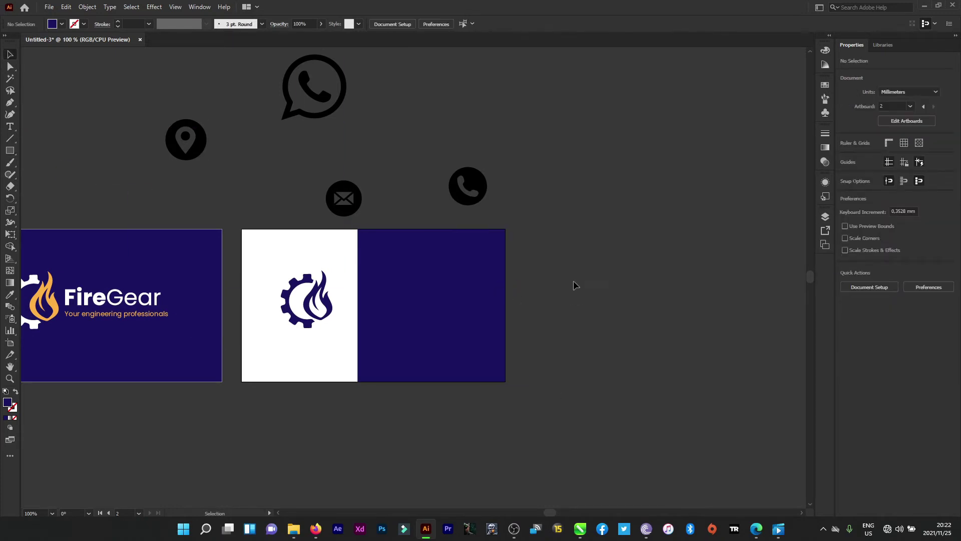
- Shrink the email and phone icons and set the phone icon's Y position to 10 mm
left_click(345, 198)
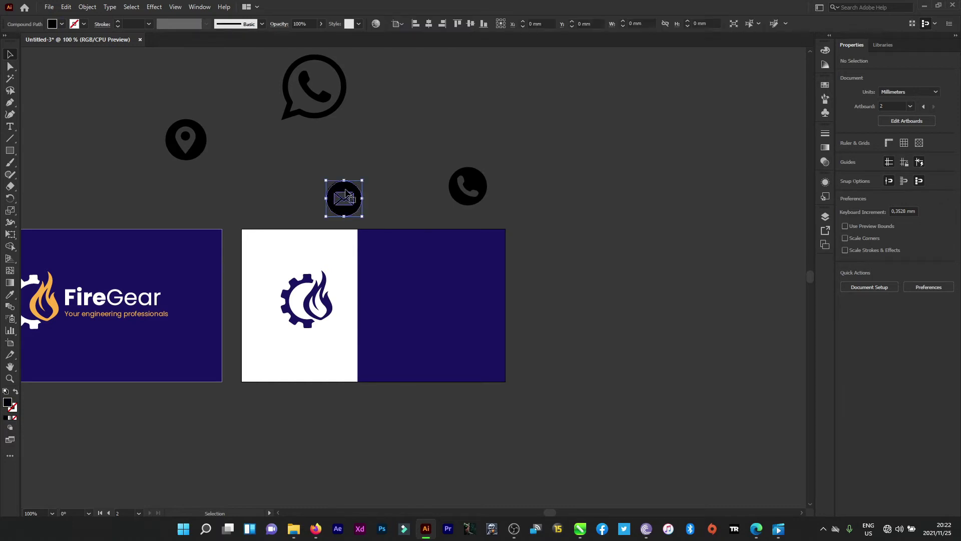
left_click_drag(363, 181, 341, 201)
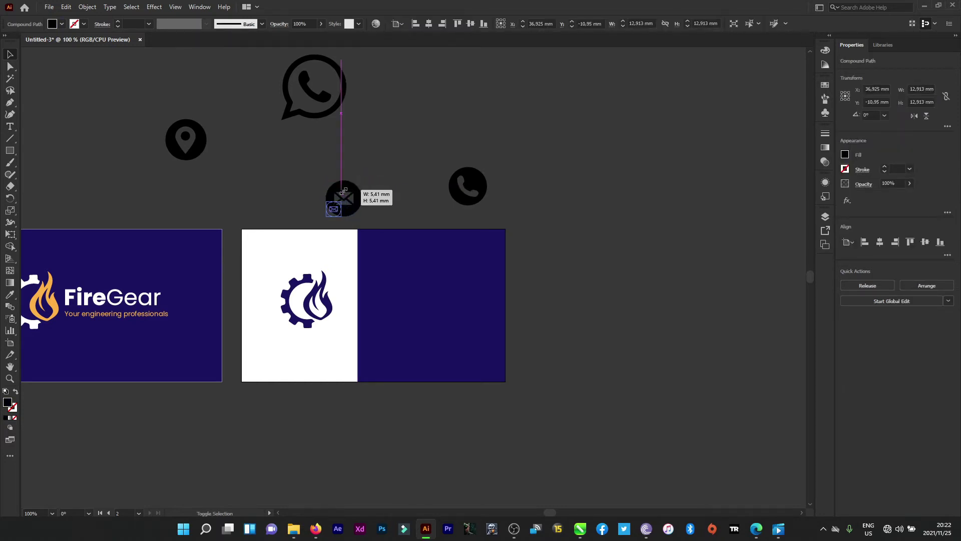
left_click(469, 179)
mouse_move(468, 179)
left_mouse_down()
mouse_move(400, 182)
mouse_move(400, 196)
left_mouse_up()
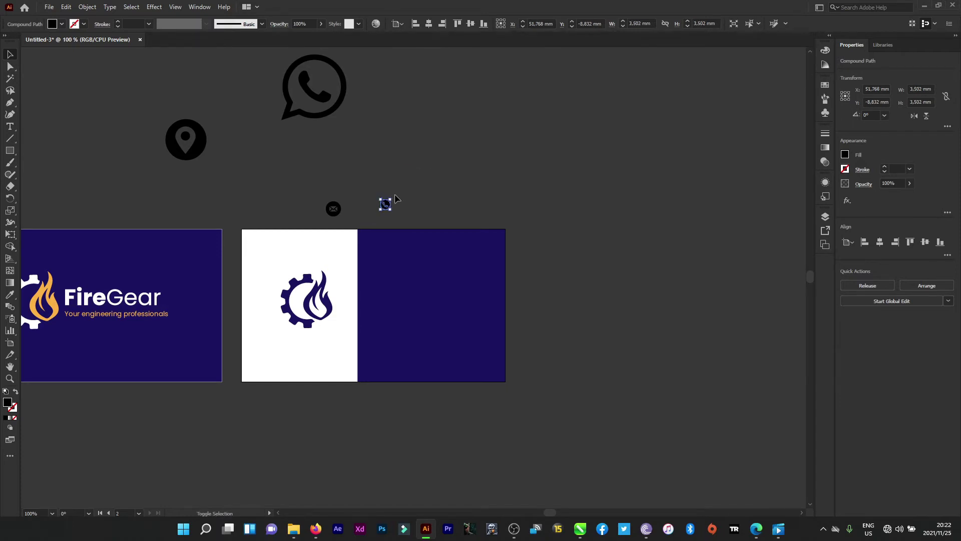
left_click(590, 24)
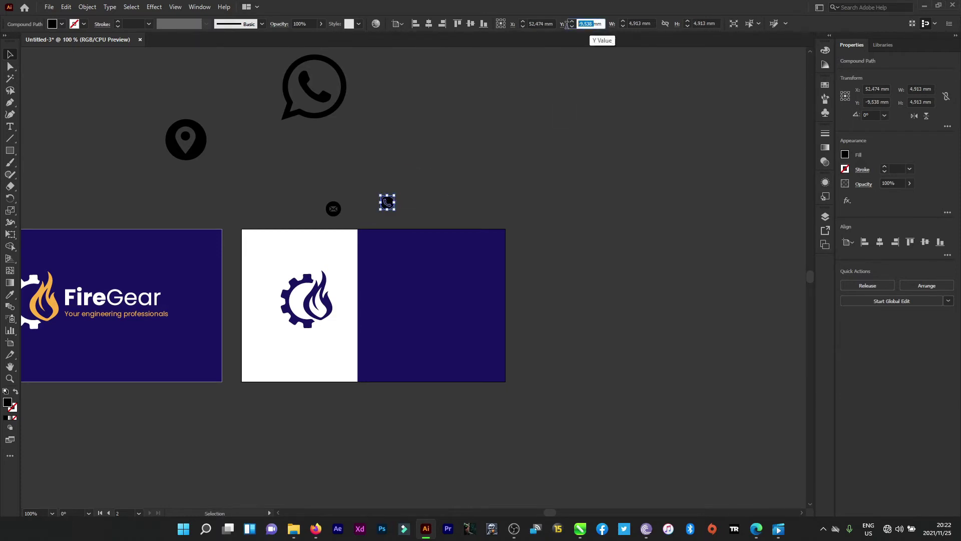
type("10")
key("Return")
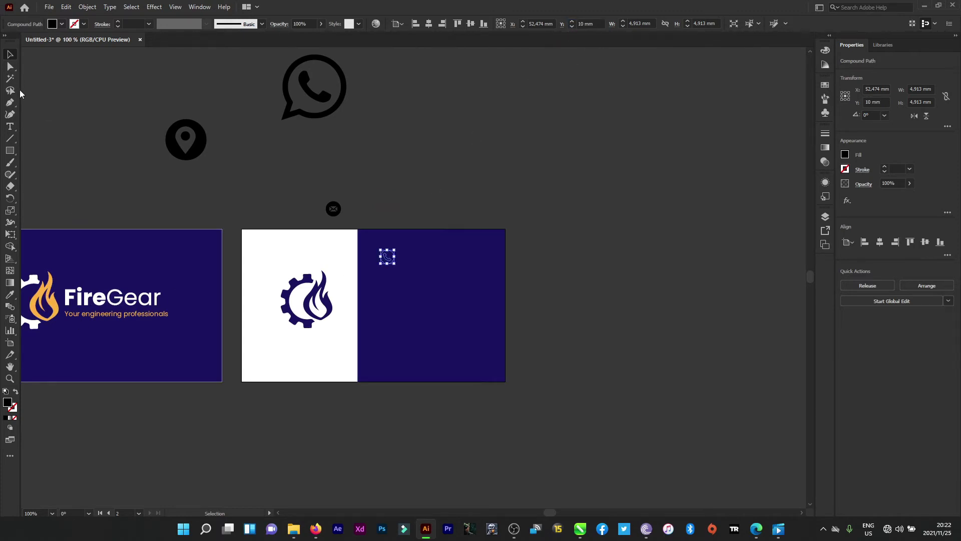
- Fill the phone icon white and bring it in front of the navy rectangle
left_click(53, 25)
left_click(21, 40)
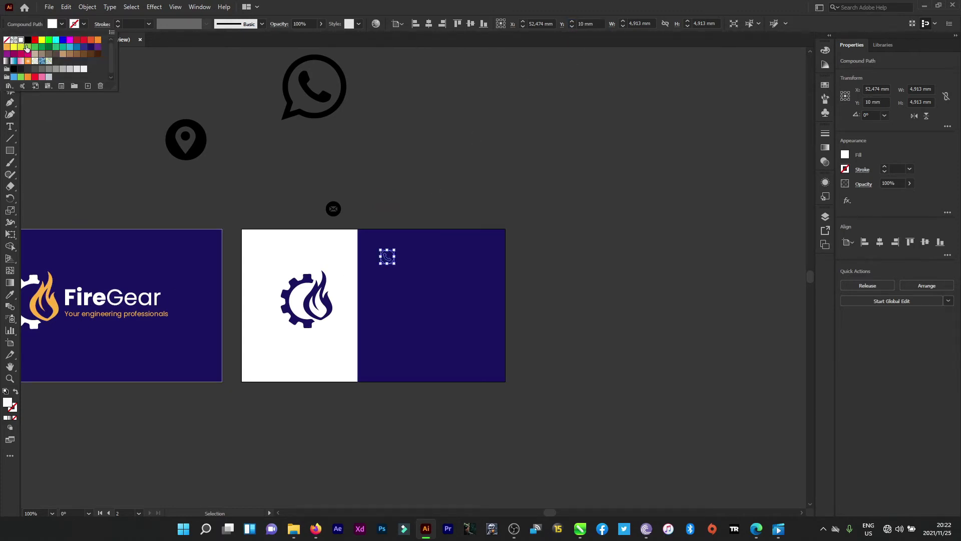
right_click(386, 257)
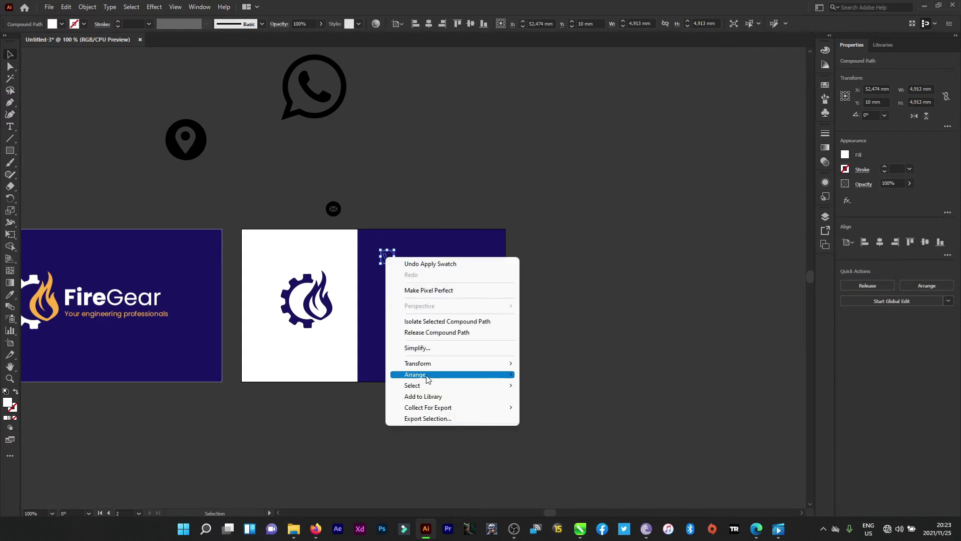
mouse_move(416, 374)
left_click(554, 376)
left_click(558, 286)
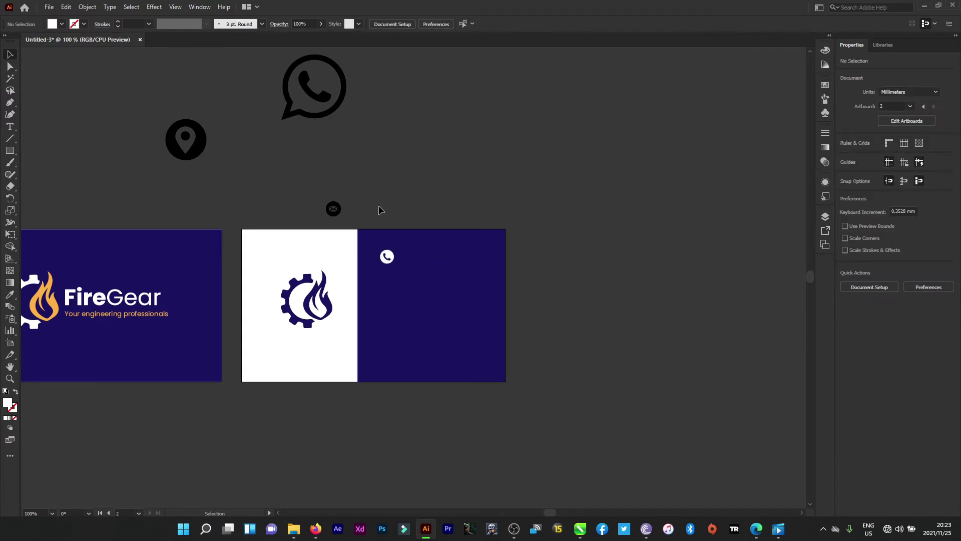
left_click(334, 210)
left_click(53, 24)
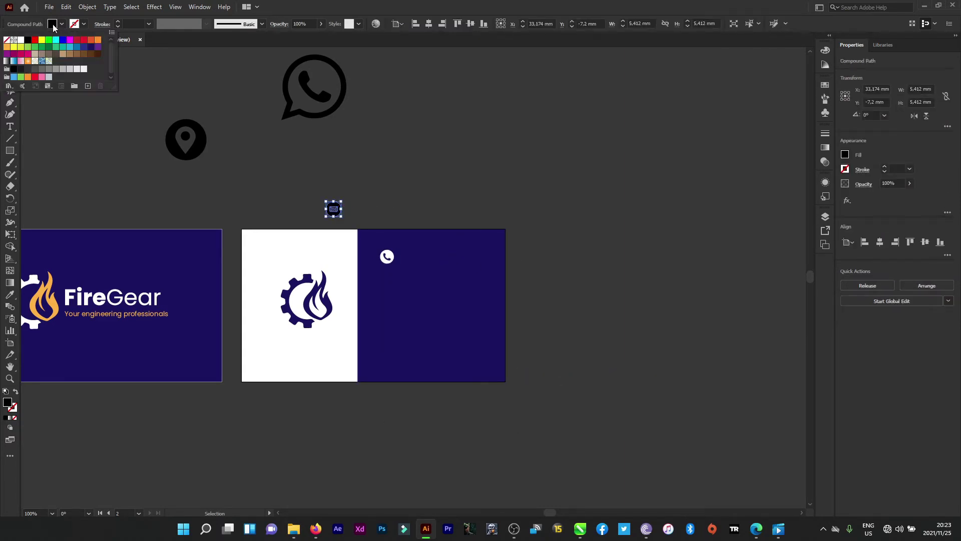
- Make the envelope icon white, and group the location-pin icon and fill it white
left_click(20, 40)
key("Escape")
left_click(296, 224)
left_click(186, 142)
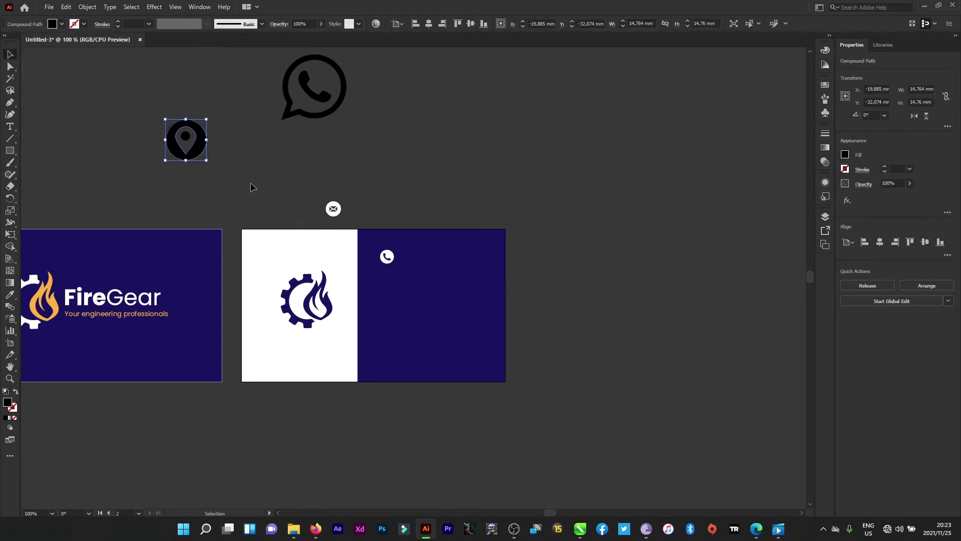
right_click(192, 140)
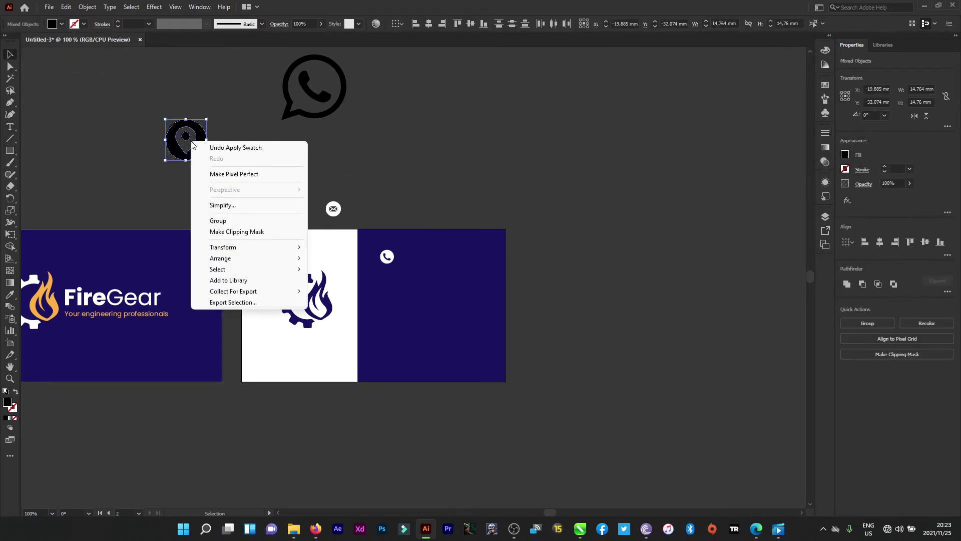
left_click(215, 219)
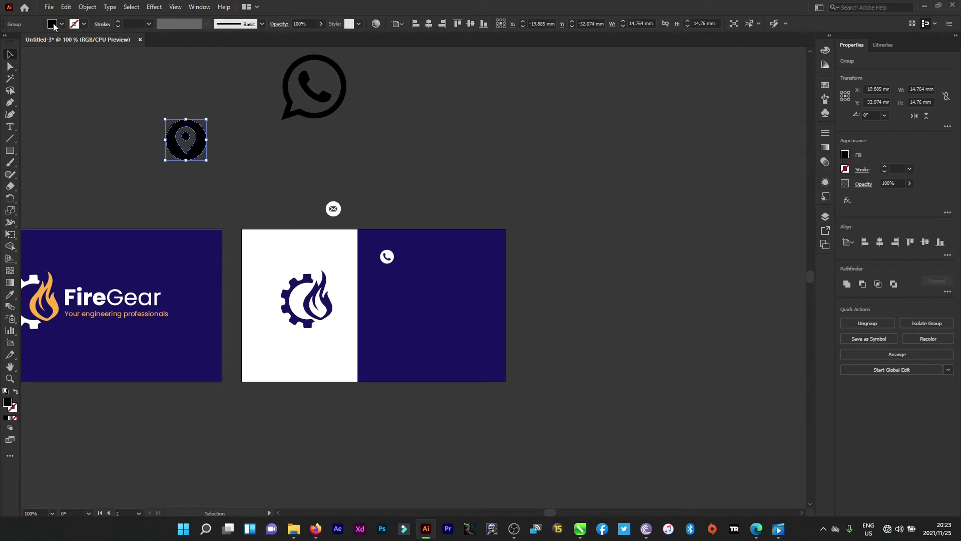
left_click(53, 26)
left_click(20, 40)
key("Escape")
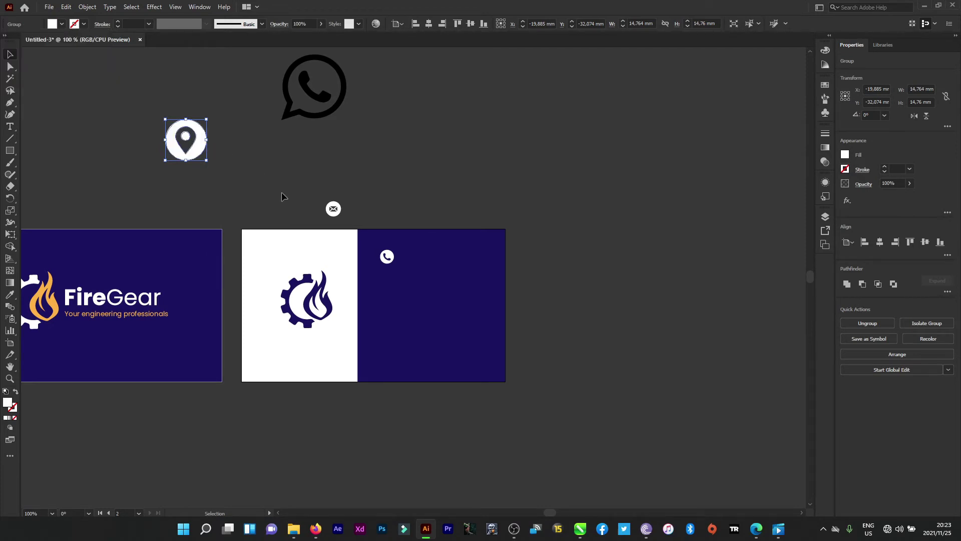
left_click(296, 216)
- Nudge the email icon, then group the WhatsApp icon and fill it white
scroll(334, 212, "up", 5)
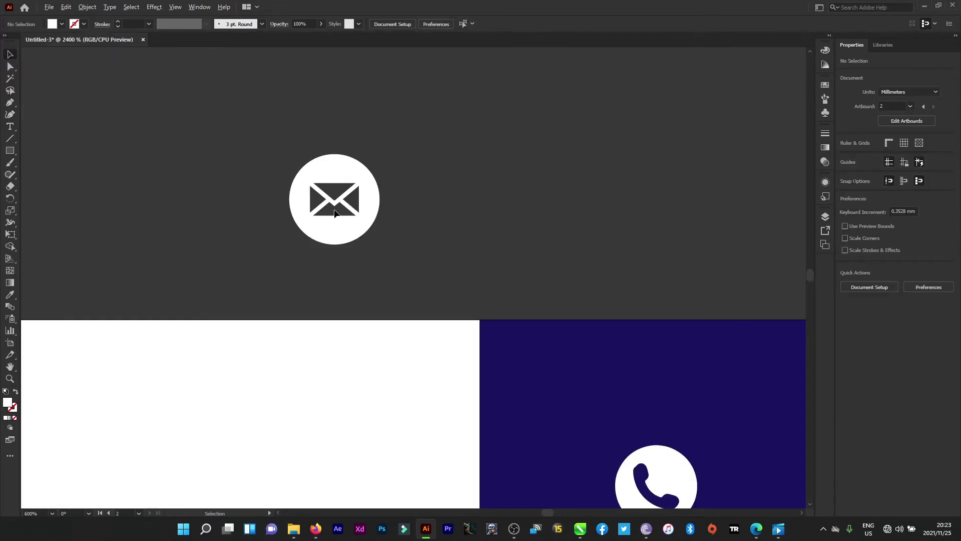
scroll(334, 211, "down", 3)
scroll(334, 212, "down", 3)
left_click_drag(339, 206, 336, 209)
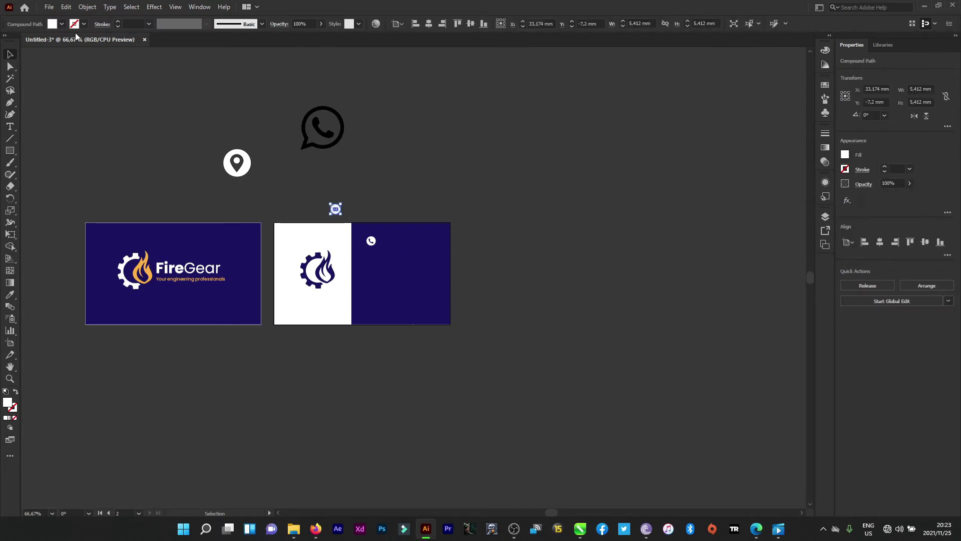
right_click(336, 209)
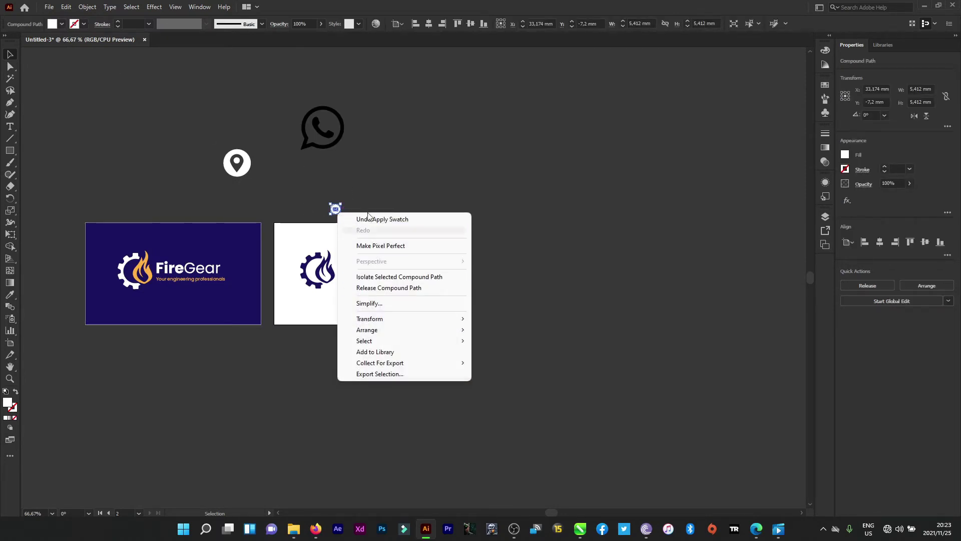
left_click(359, 192)
scroll(359, 191, "up", 1)
left_click(322, 126)
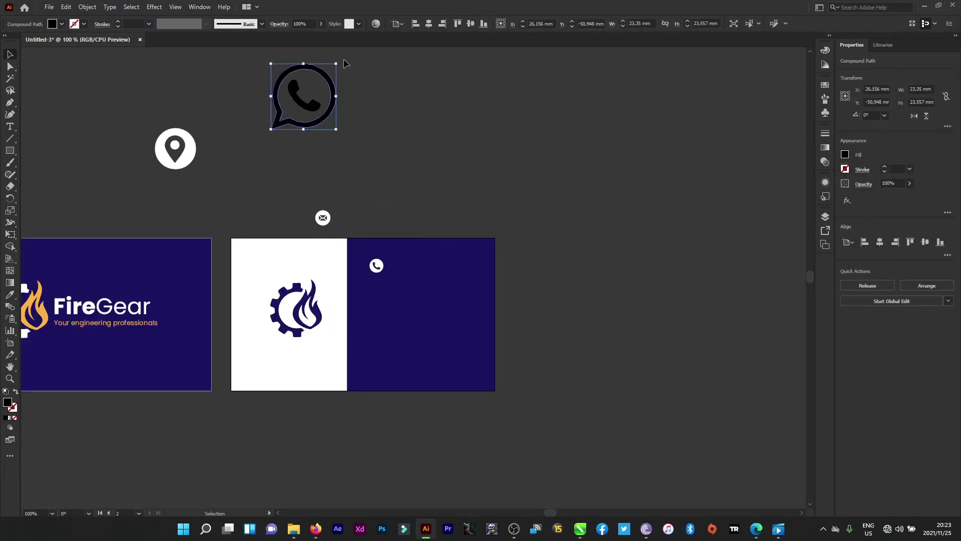
right_click(297, 103)
left_click(320, 186)
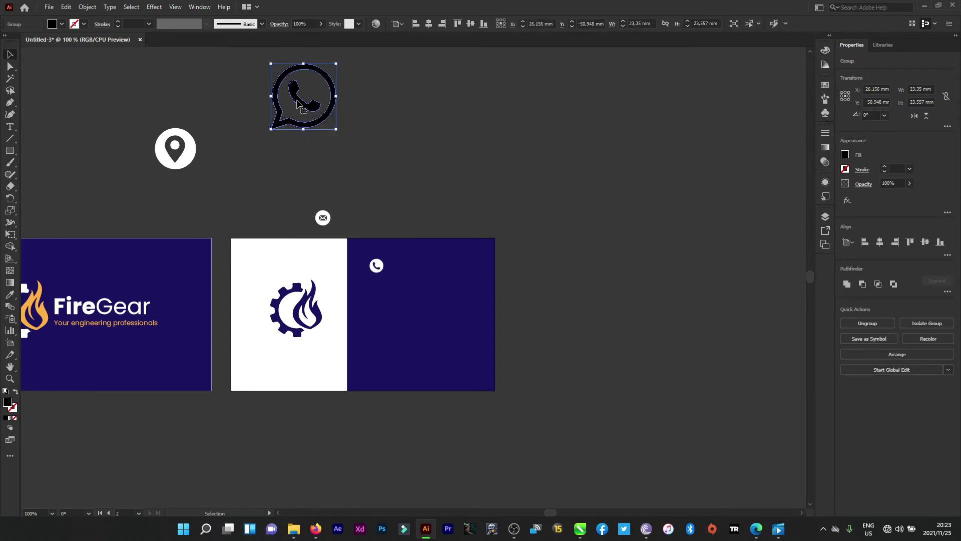
left_click(54, 24)
left_click(21, 40)
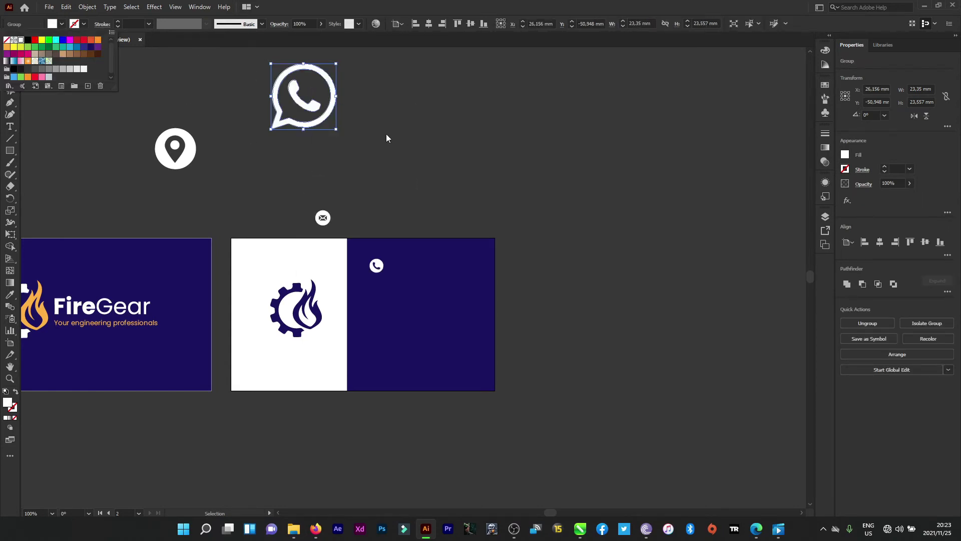
- Type the cardholder's name and move it onto the card's blue half
left_click(10, 126)
left_click(425, 201)
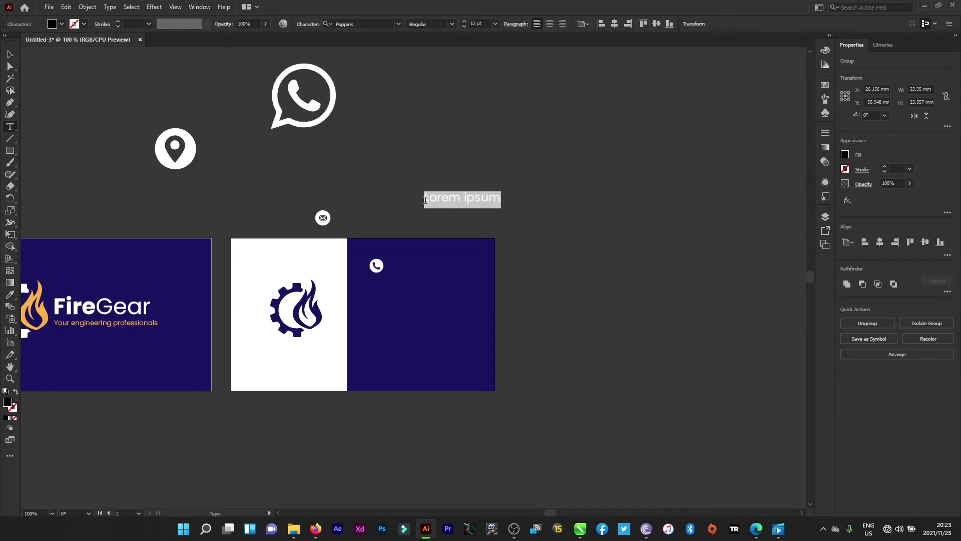
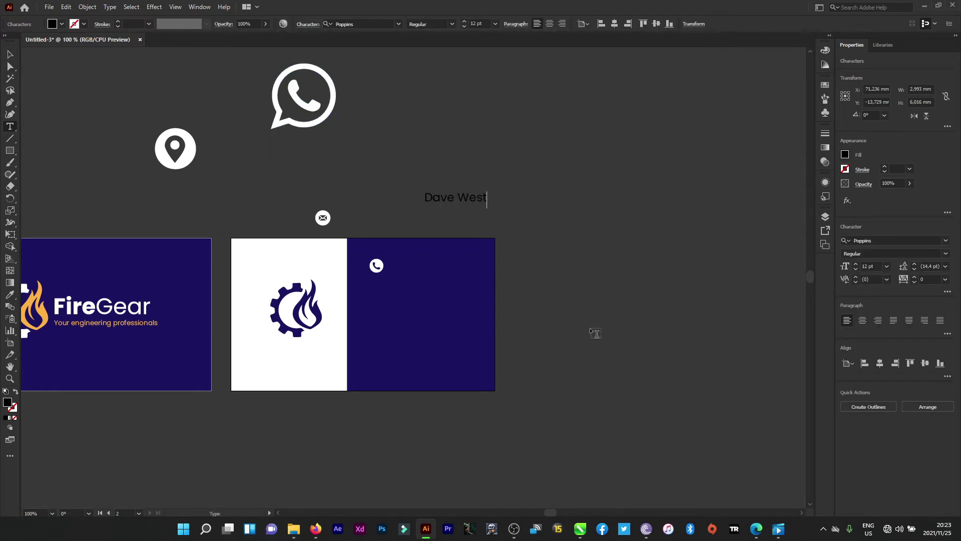
key("Escape")
left_click_drag(381, 269, 561, 296)
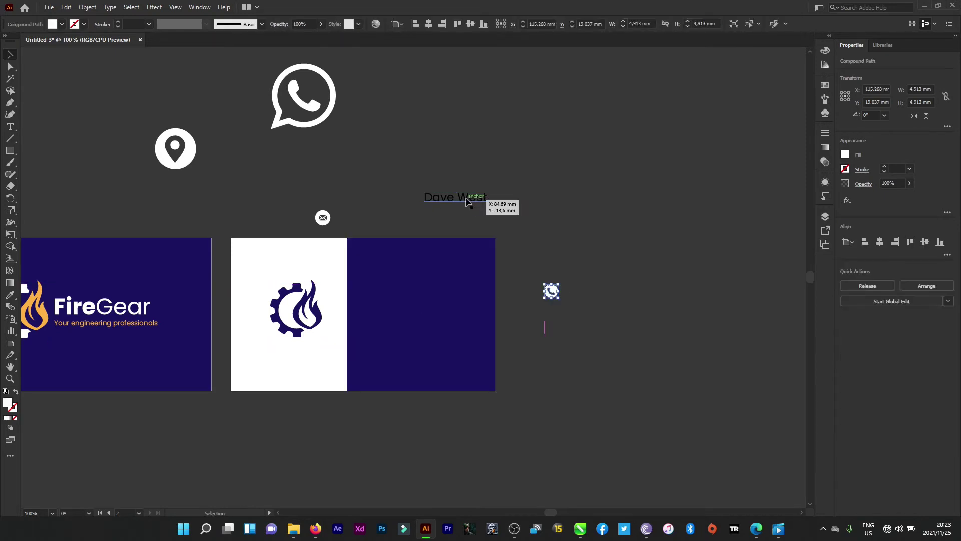
mouse_move(490, 209)
left_mouse_down()
mouse_move(428, 273)
mouse_move(447, 277)
mouse_move(410, 265)
left_mouse_up()
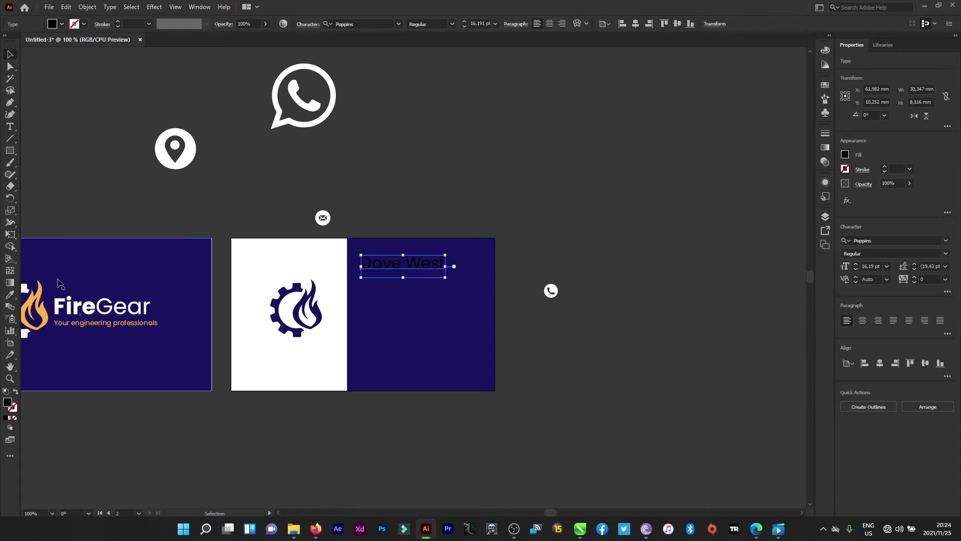
- Make the first name Bold and fill the whole name white
left_click(14, 124)
double_click(386, 263)
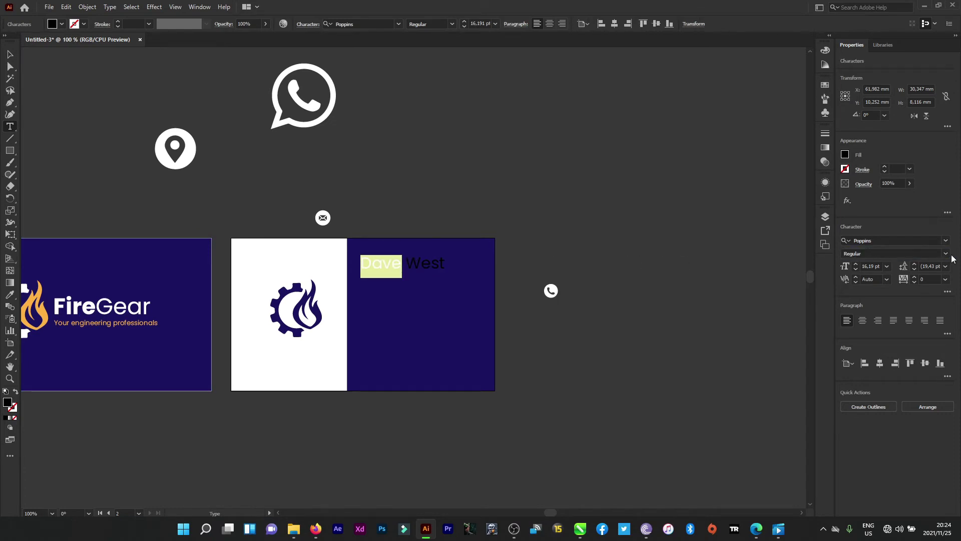
left_click(870, 253)
left_click(866, 394)
left_click(15, 58)
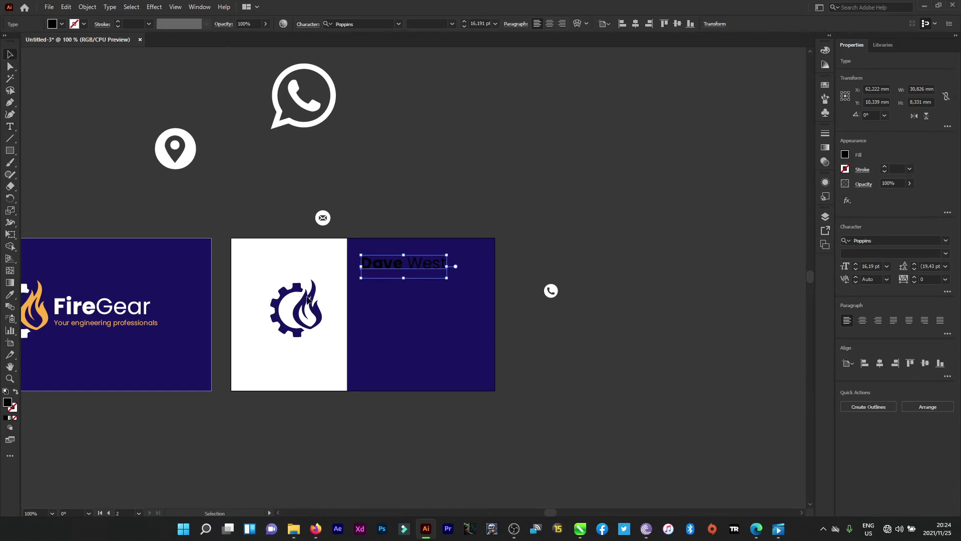
left_click(62, 24)
left_click(19, 40)
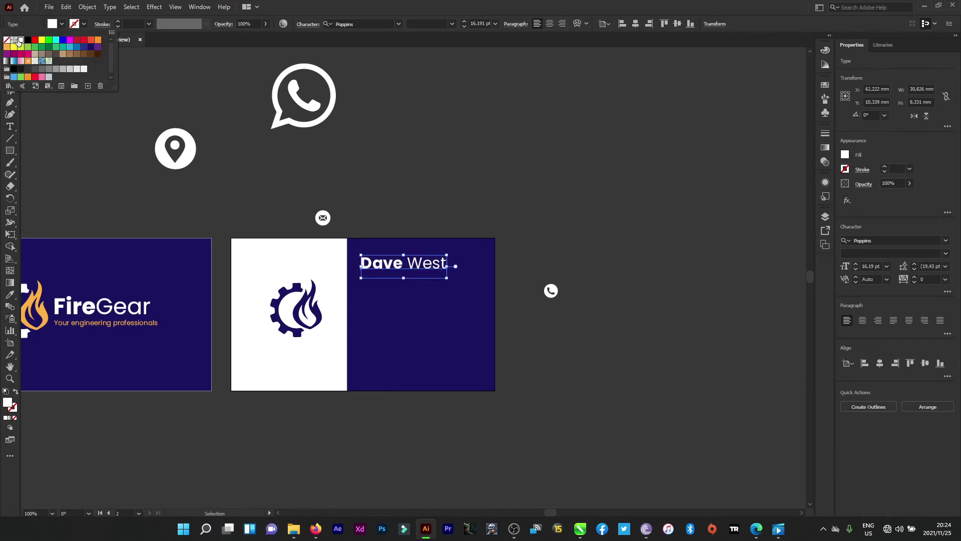
left_click(226, 208)
left_click(468, 199)
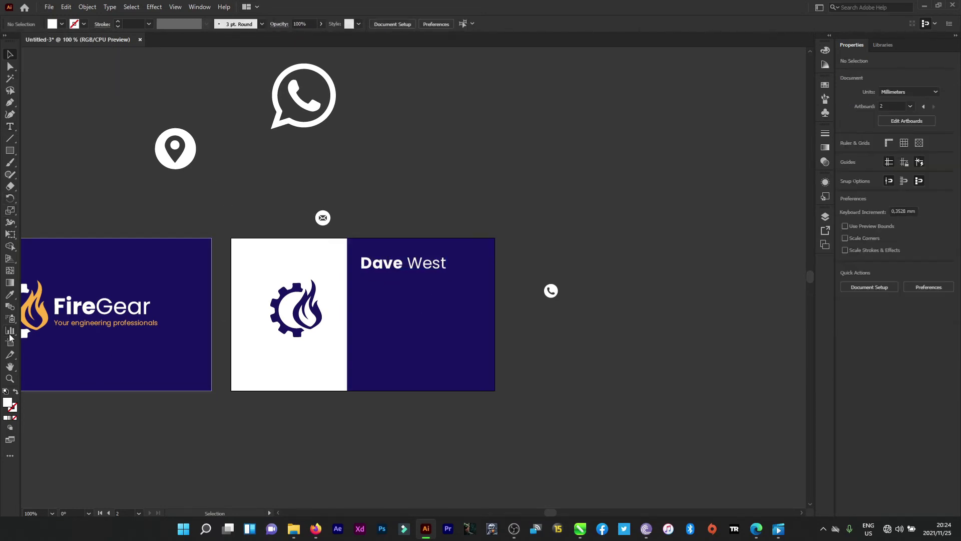
- Type the title 'Engineering Expect' below the name, undoing a trial outline-and-scale attempt
left_click(9, 126)
left_click(367, 289)
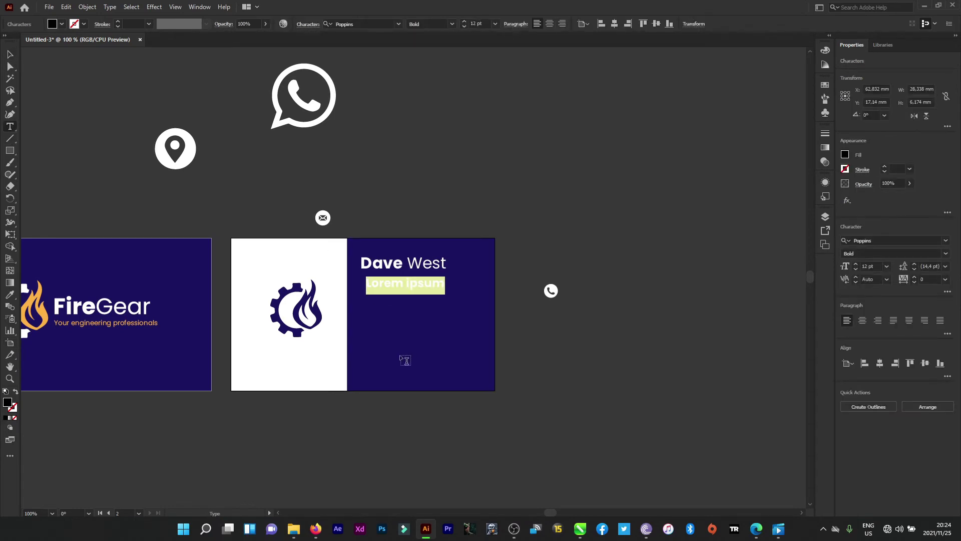
type("Engineering Expect")
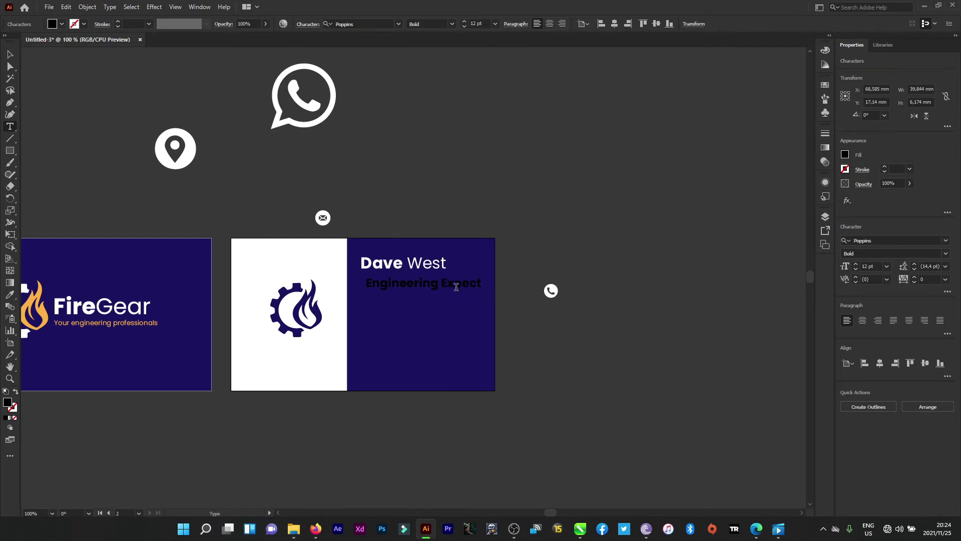
scroll(456, 287, "up", 2)
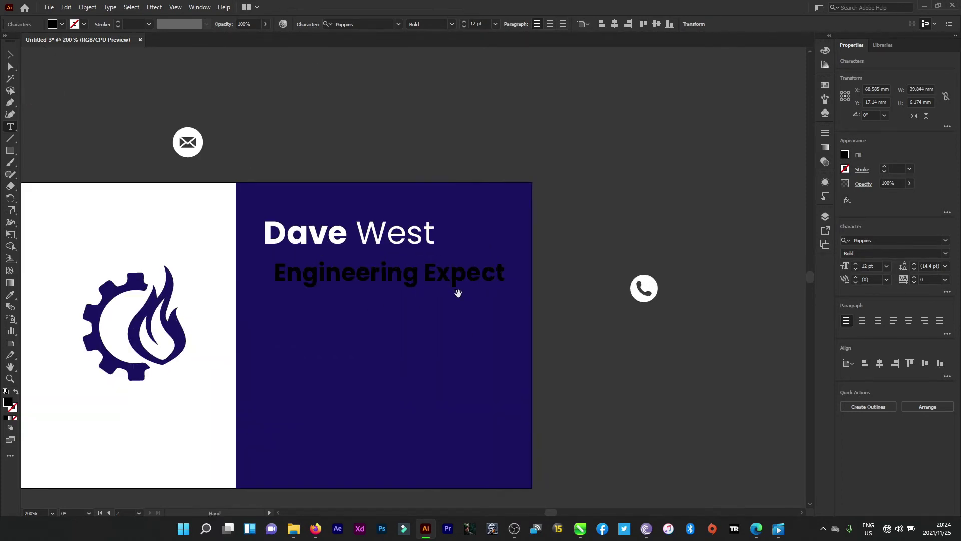
left_click(10, 54)
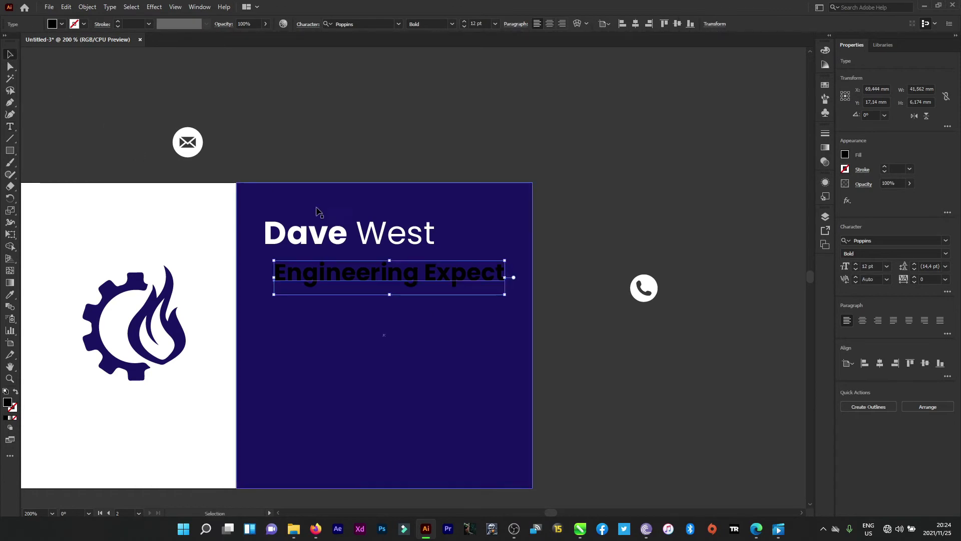
left_click(88, 7)
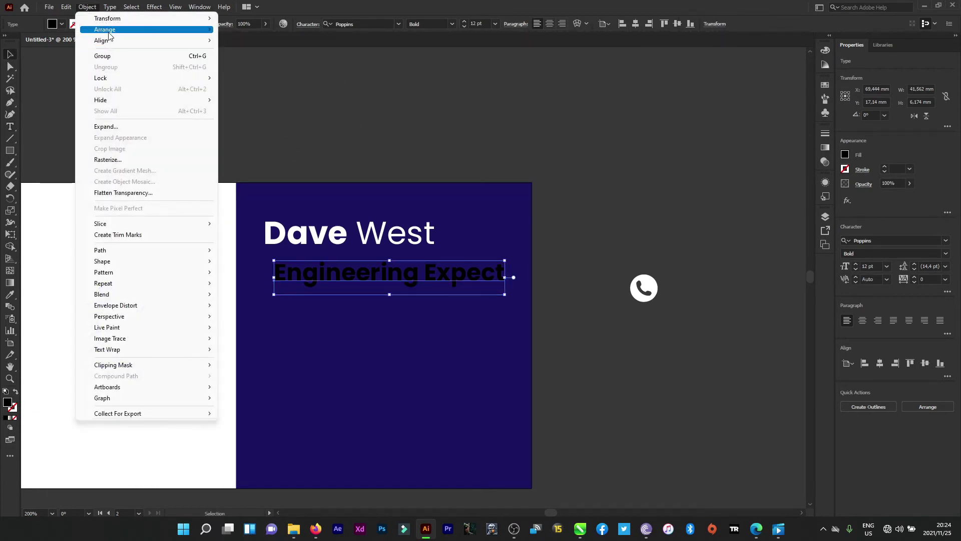
left_click(100, 128)
left_click(456, 321)
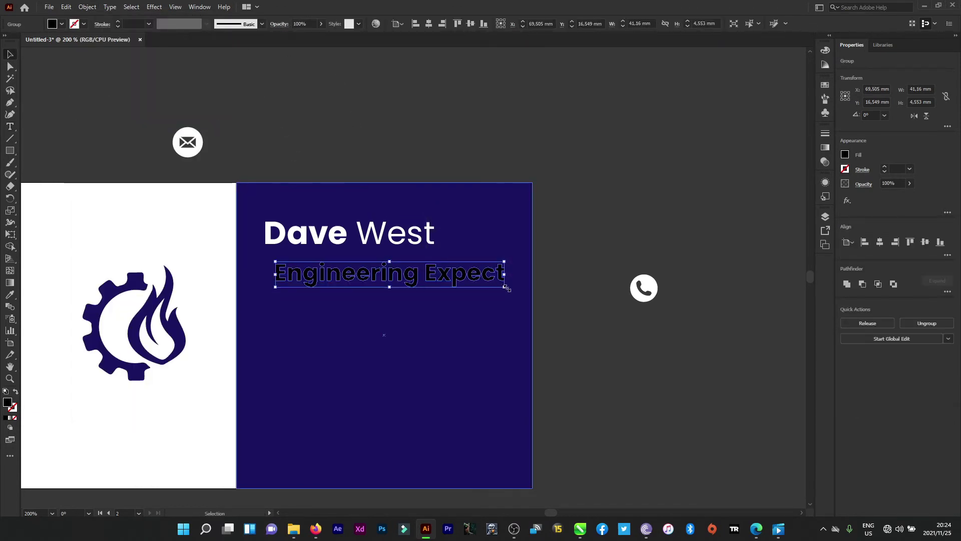
left_click_drag(505, 288, 410, 276)
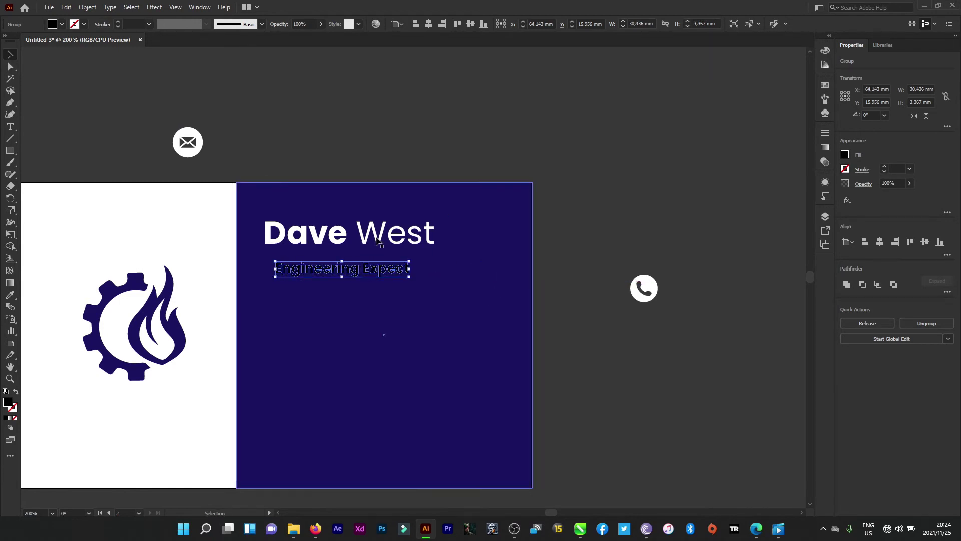
left_click(66, 7)
left_click(72, 19)
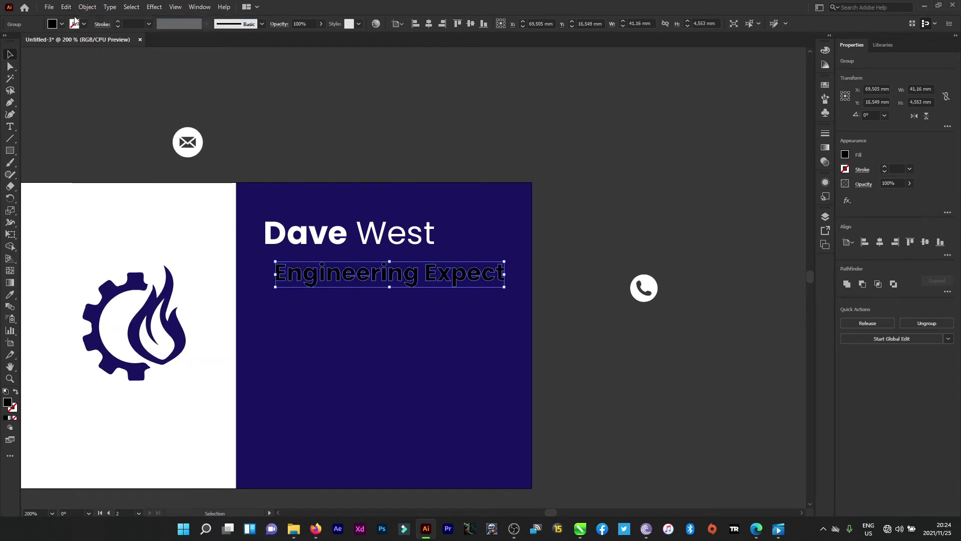
left_click(72, 19)
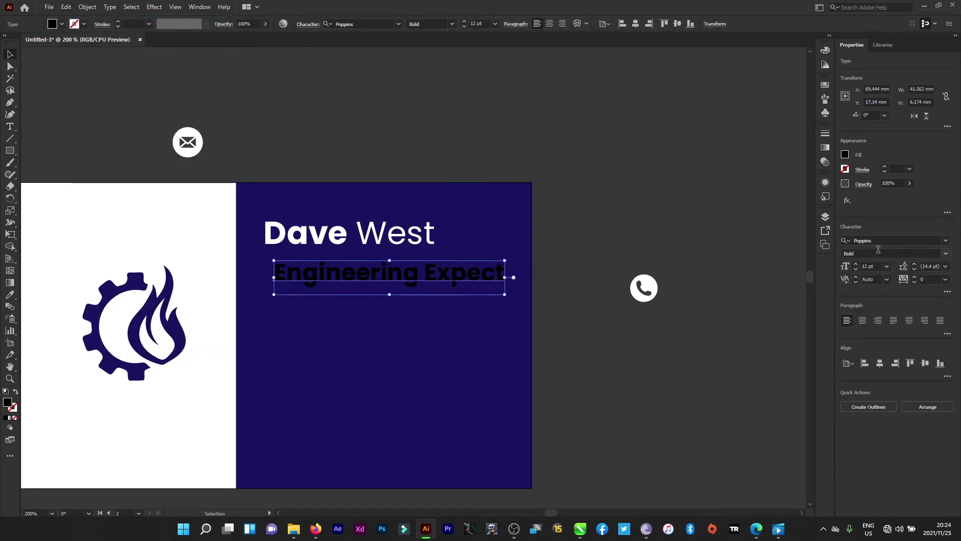
- Style the title Poppins Regular, tracking 66, about 7.69 pt, orange, just under the name
left_click(877, 253)
left_click(946, 253)
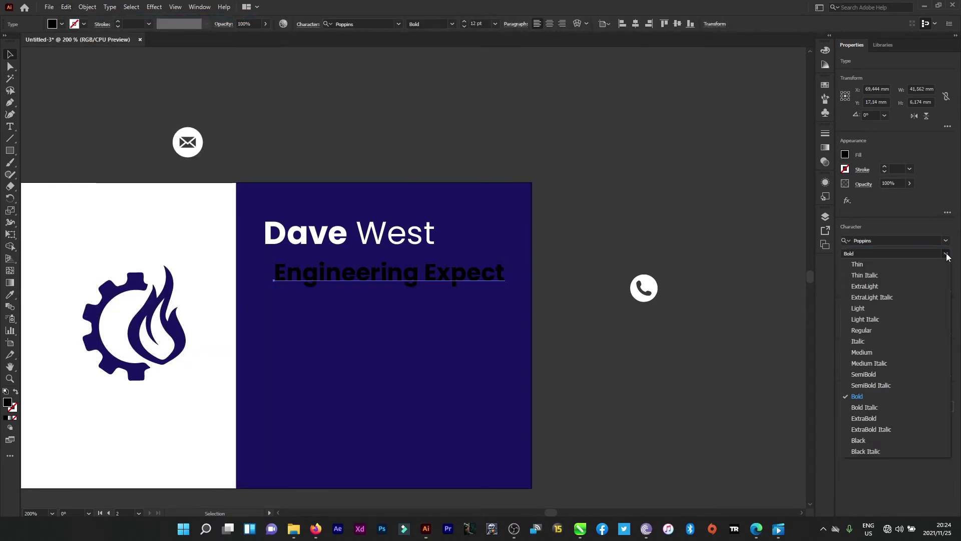
left_click(870, 329)
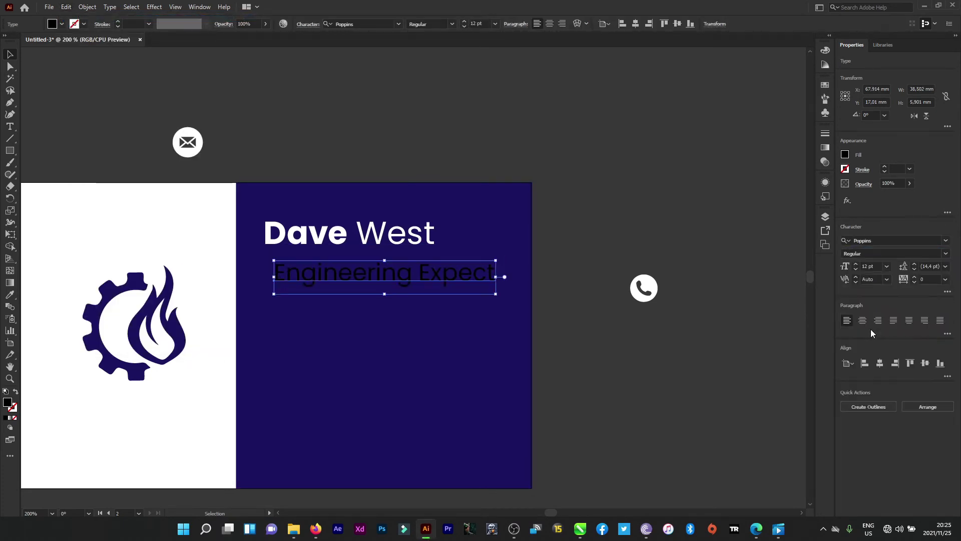
left_click(914, 276)
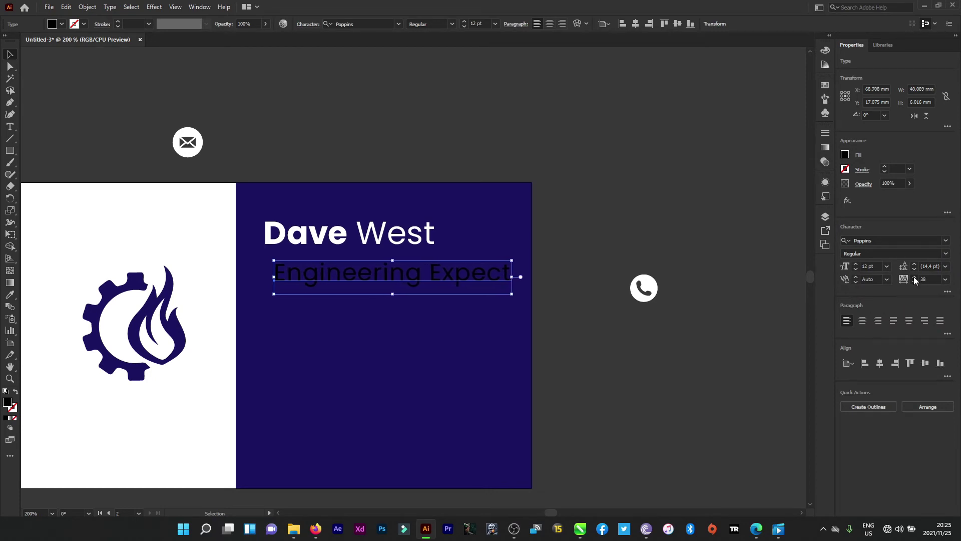
left_click(915, 276)
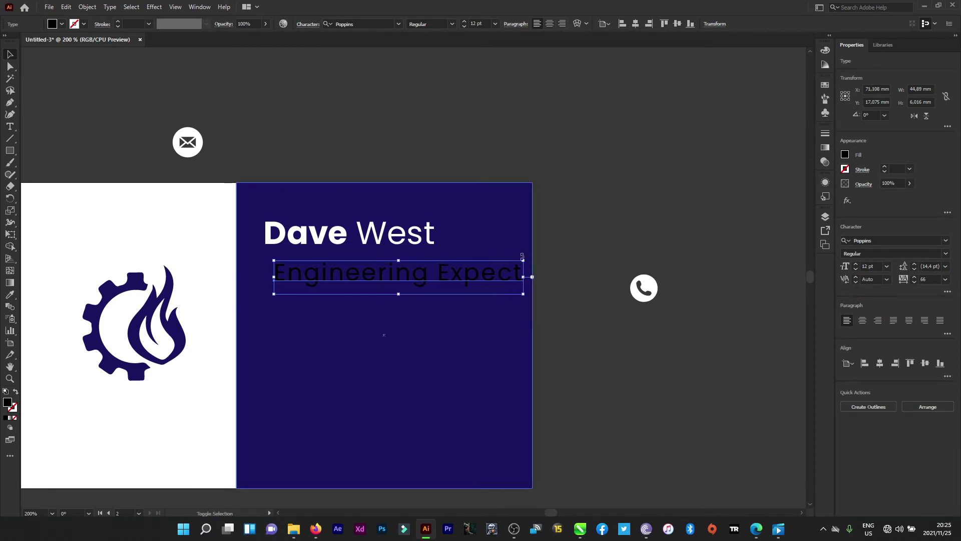
left_click_drag(523, 256, 433, 272)
left_click_drag(368, 279, 360, 256)
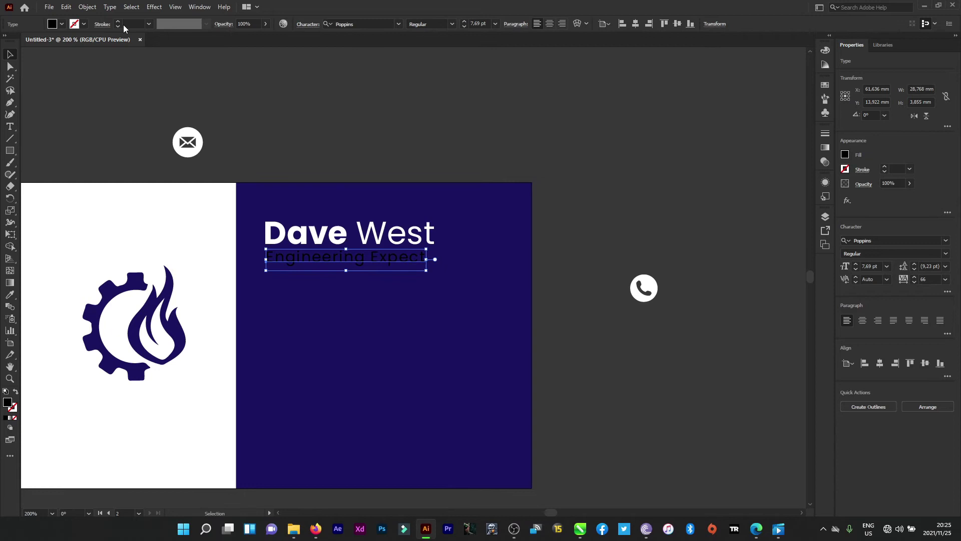
left_click(52, 25)
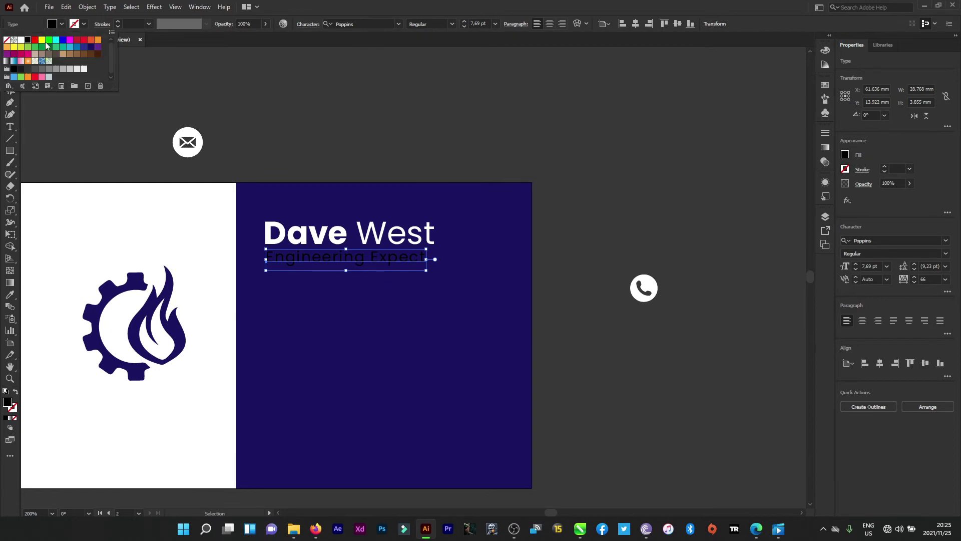
left_click(98, 40)
left_click(142, 103)
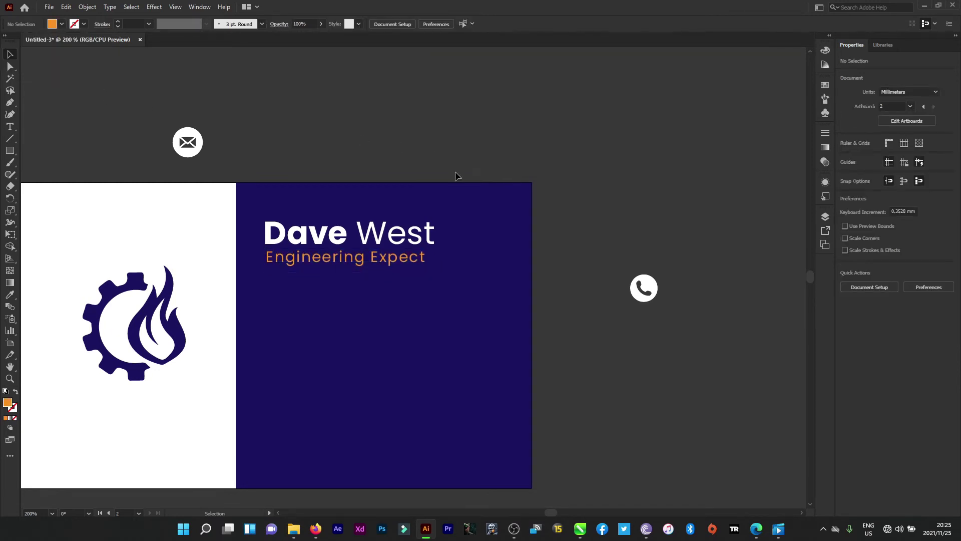
scroll(423, 273, "down", 5)
scroll(423, 273, "up", 10)
scroll(423, 274, "down", 5)
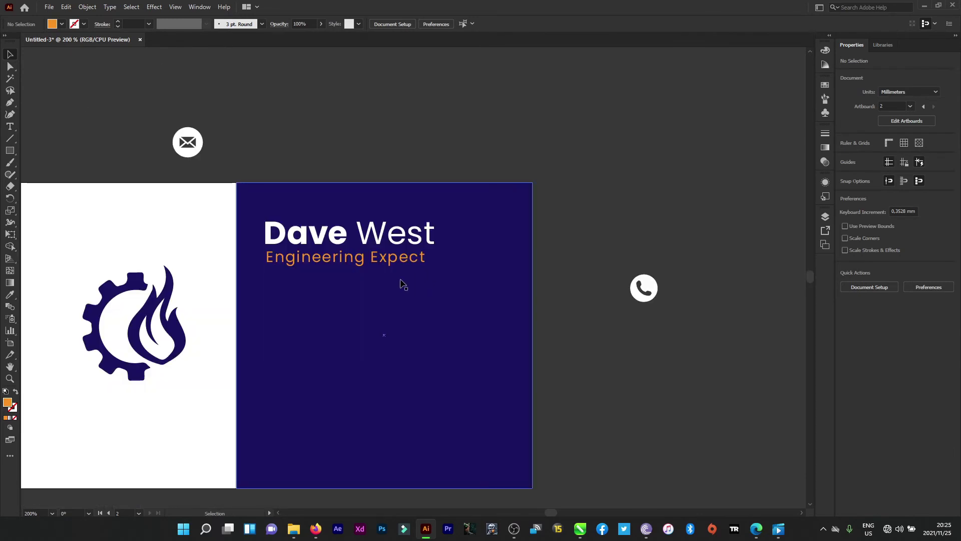
scroll(401, 282, "down", 1)
scroll(391, 284, "down", 1)
scroll(389, 298, "up", 1)
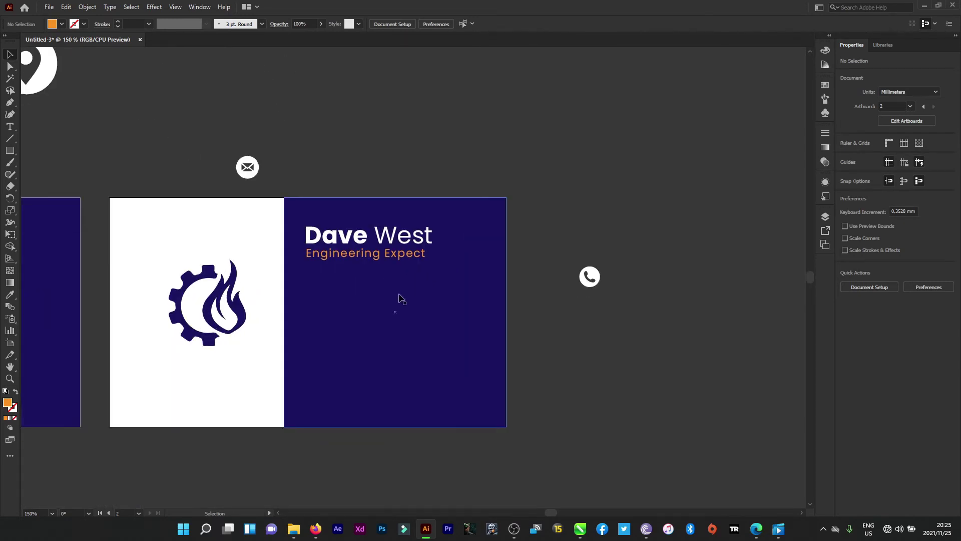
scroll(410, 304, "up", 1)
key("m")
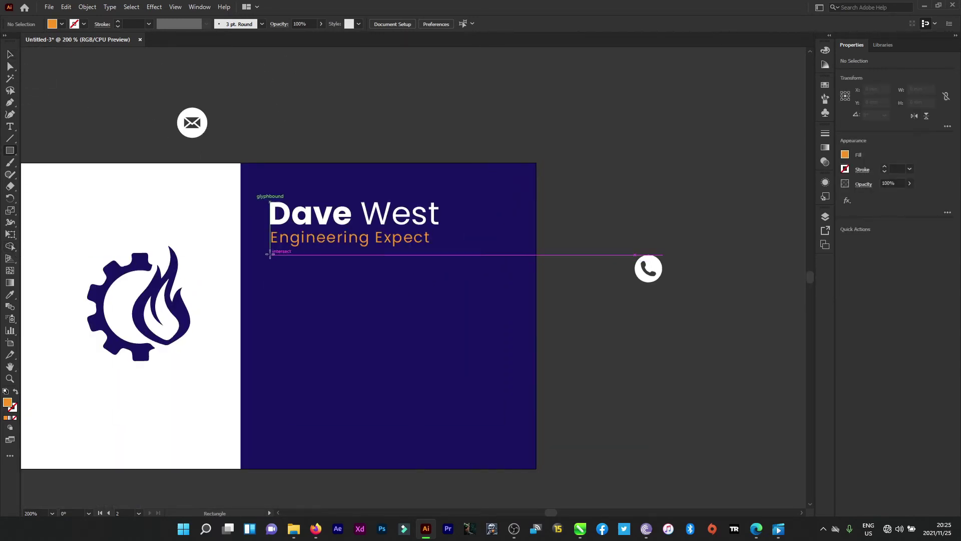
left_click_drag(272, 252, 512, 250)
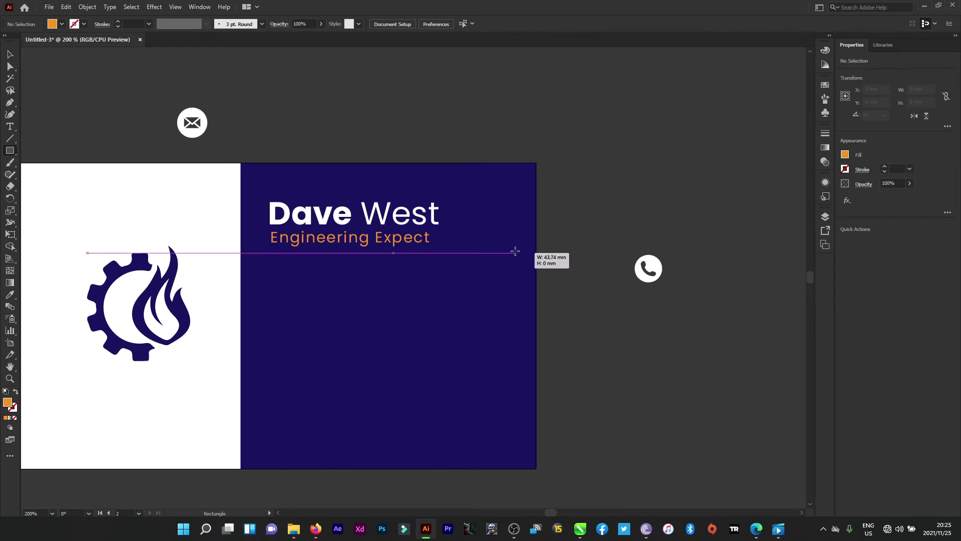
left_click_drag(512, 249, 518, 252)
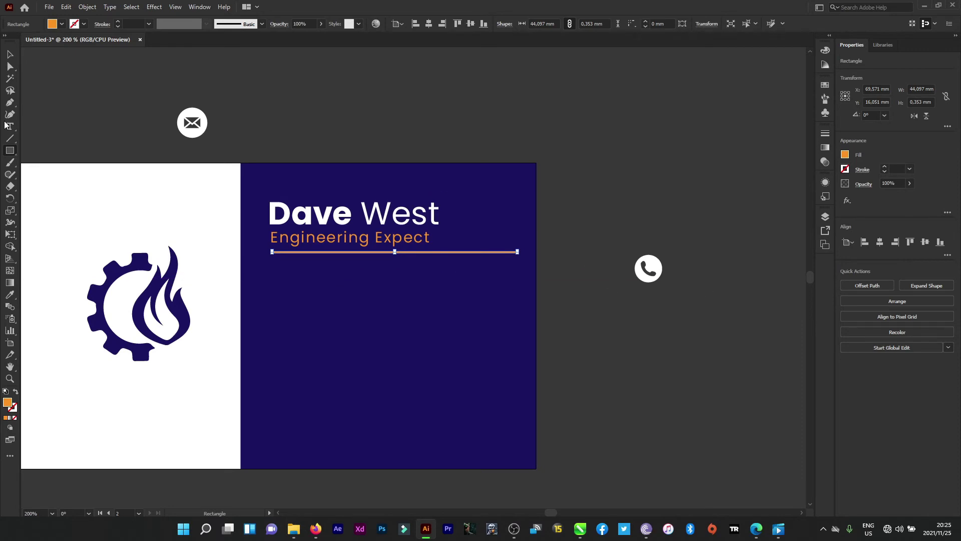
left_click(7, 53)
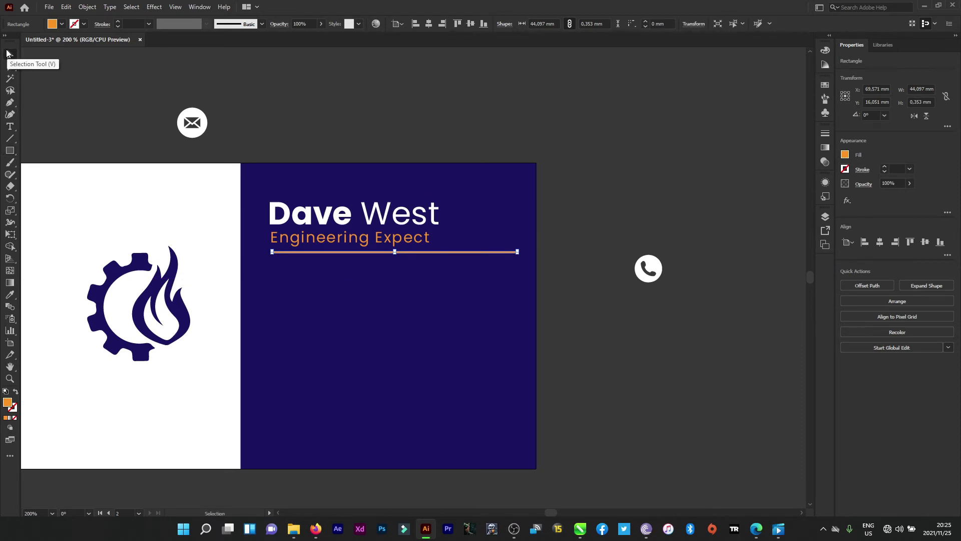
left_click(276, 107)
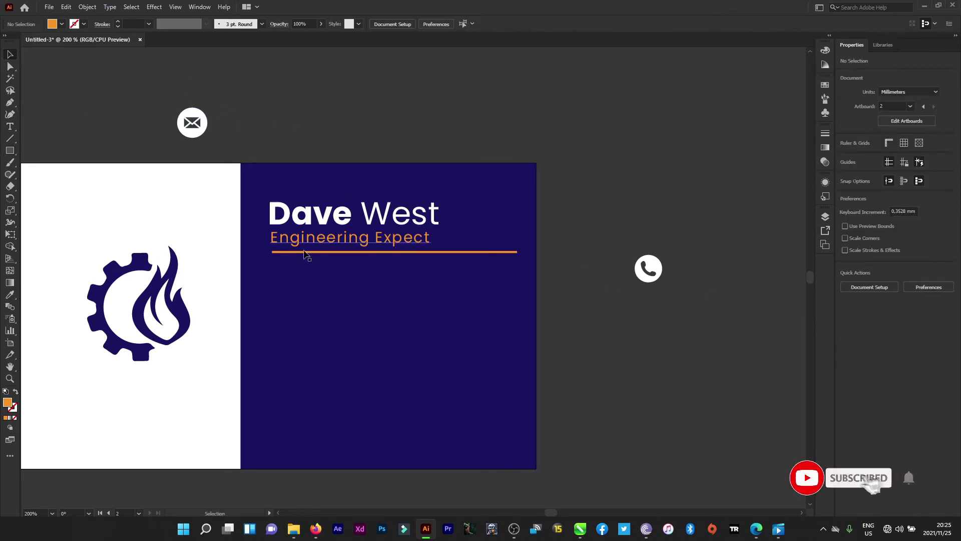
left_click(304, 254)
left_click(304, 88)
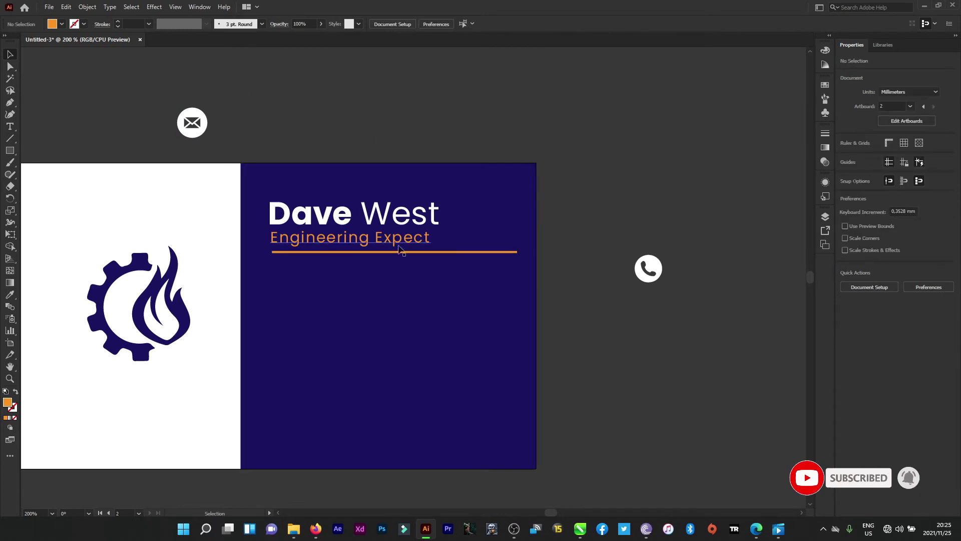
left_click(193, 119)
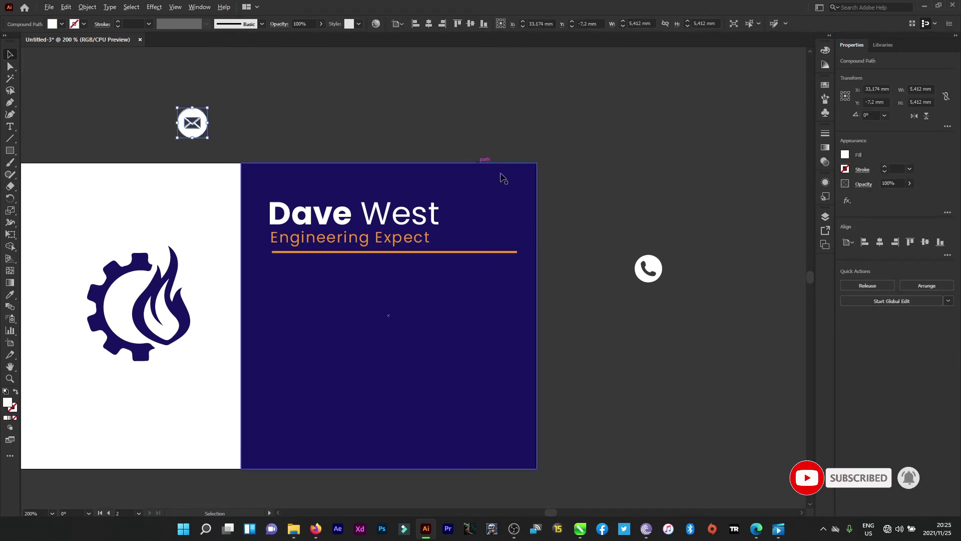
- Place the phone icon and the envelope icon below it on the blue panel, envelope in front
left_click_drag(654, 267, 286, 288)
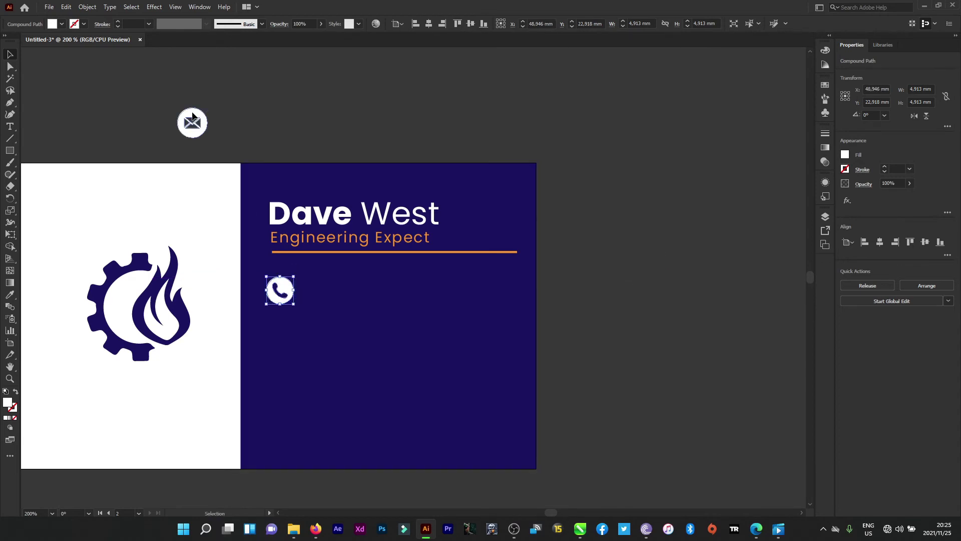
left_click_drag(192, 118, 281, 333)
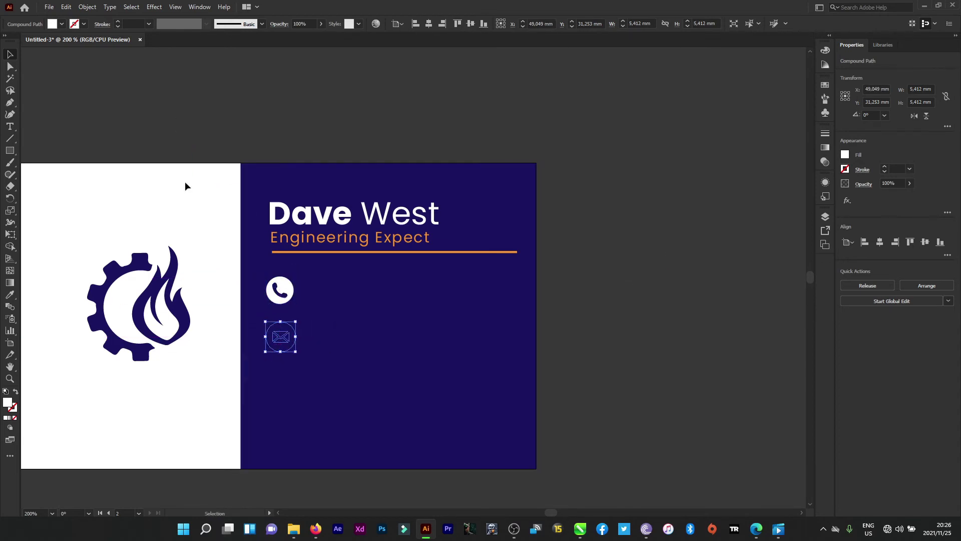
right_click(285, 338)
mouse_move(350, 456)
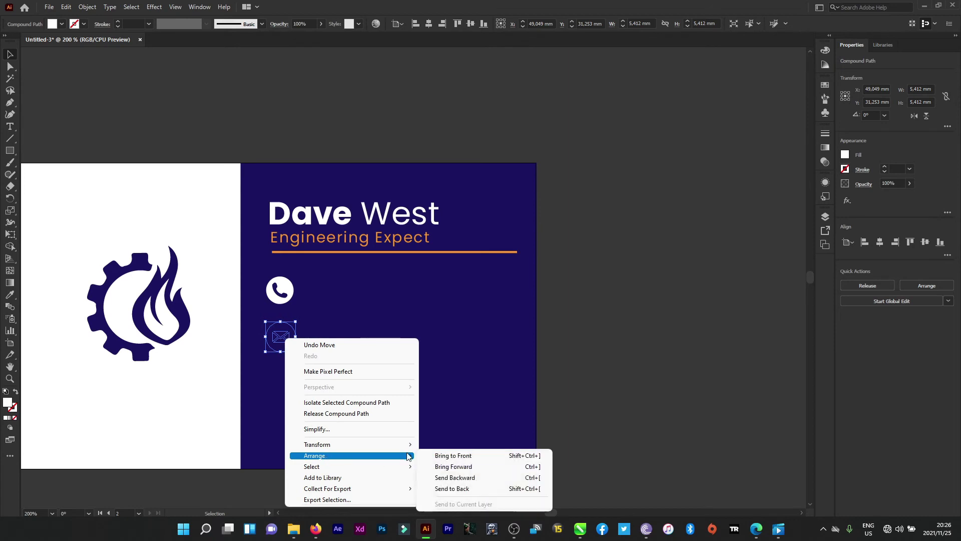
left_click(453, 455)
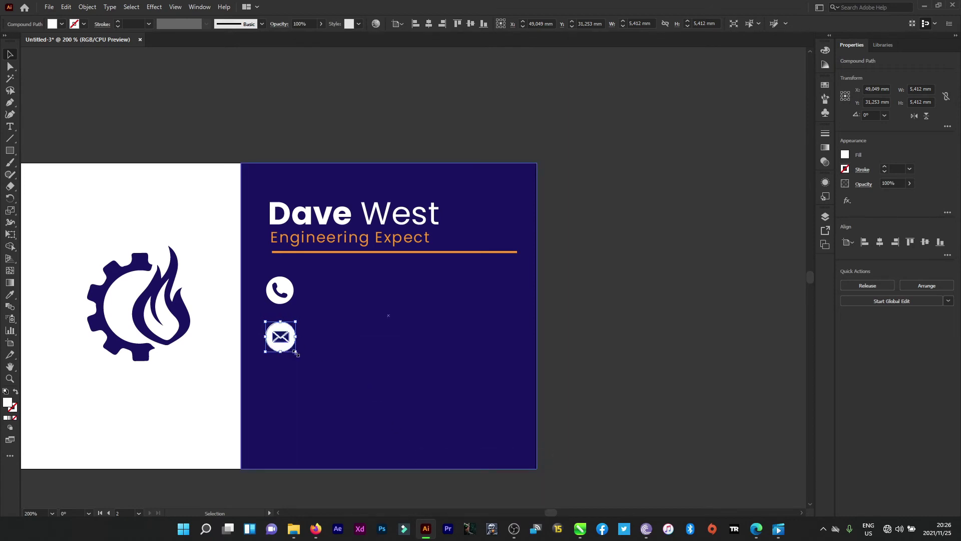
left_click_drag(296, 351, 294, 350)
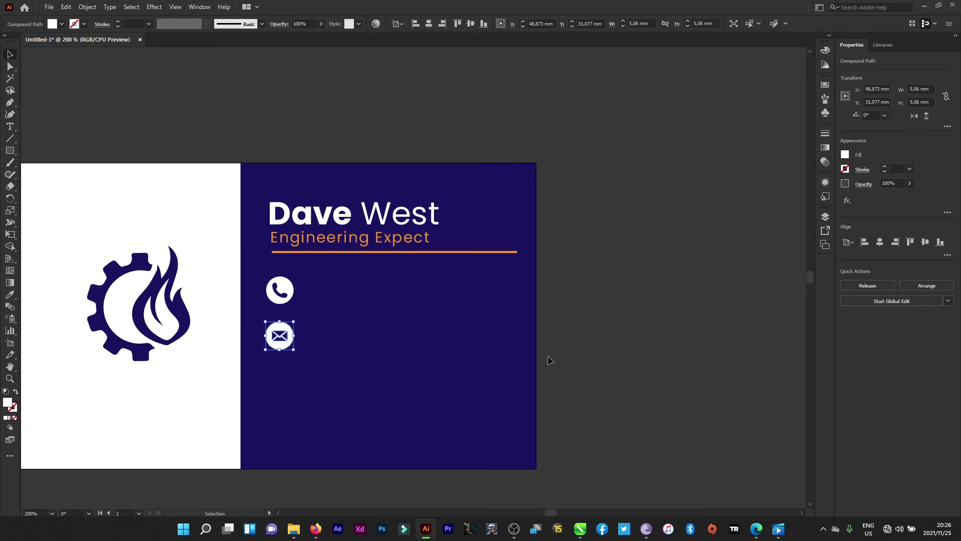
- Bring the location pin and WhatsApp icons to front, shrink them and stack them below
scroll(548, 356, "down", 2)
left_click_drag(218, 164, 421, 378)
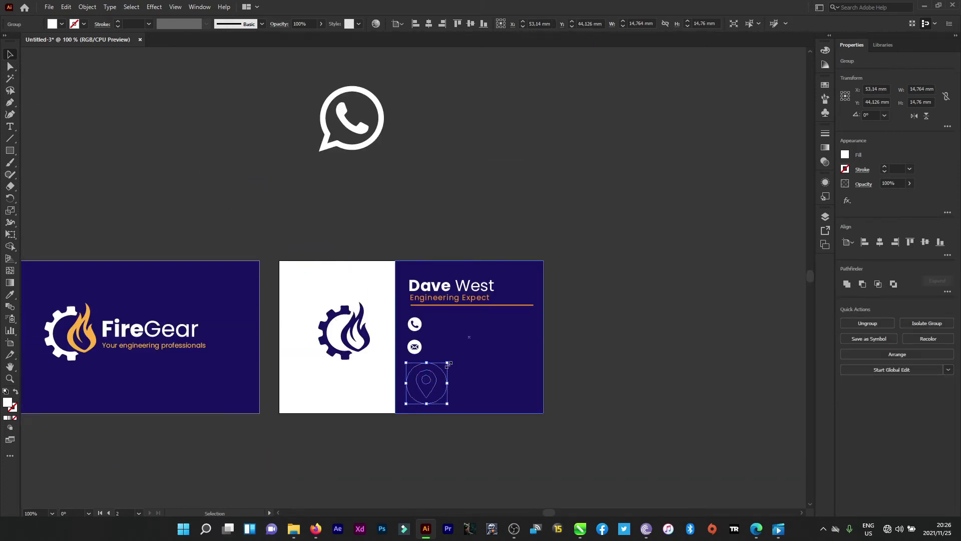
right_click(430, 384)
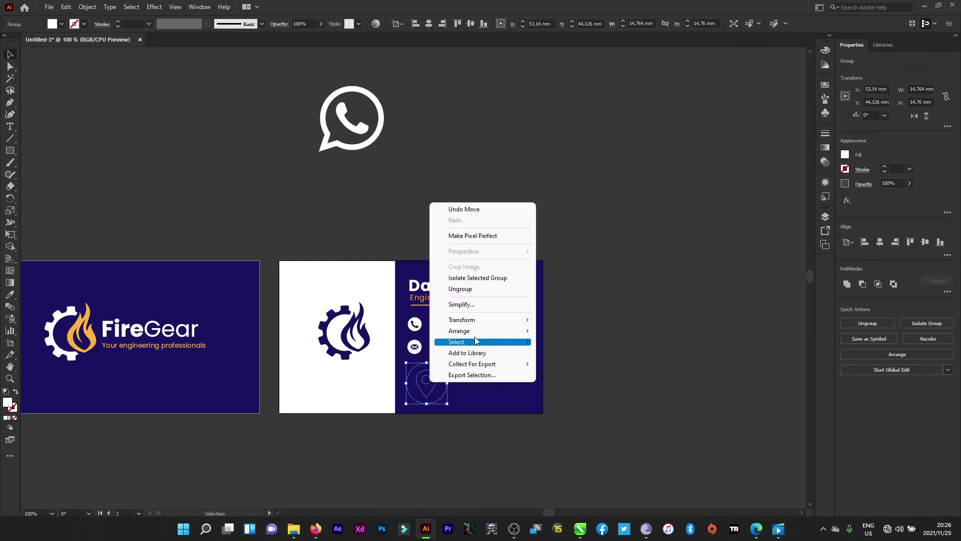
left_click(570, 331)
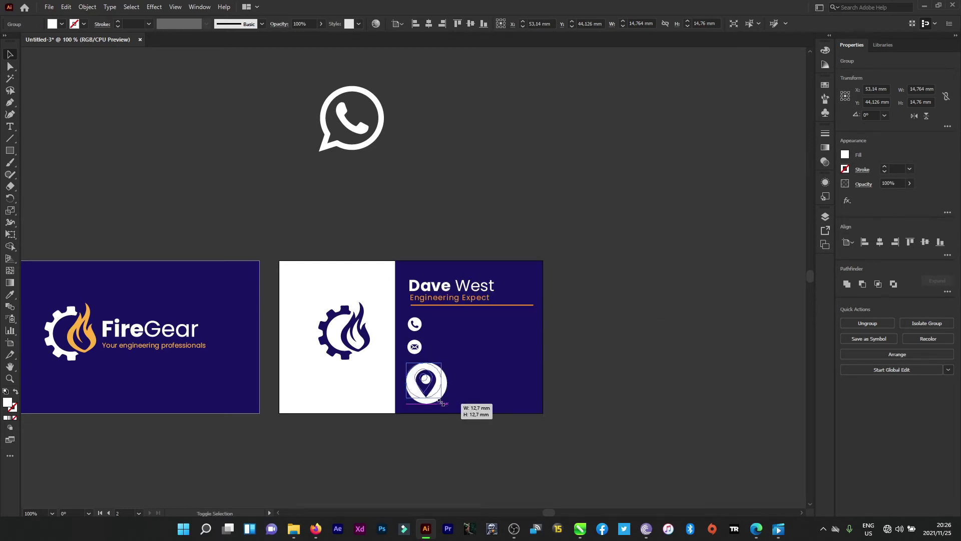
mouse_move(406, 363)
left_mouse_down()
mouse_move(425, 380)
mouse_move(415, 373)
left_mouse_up()
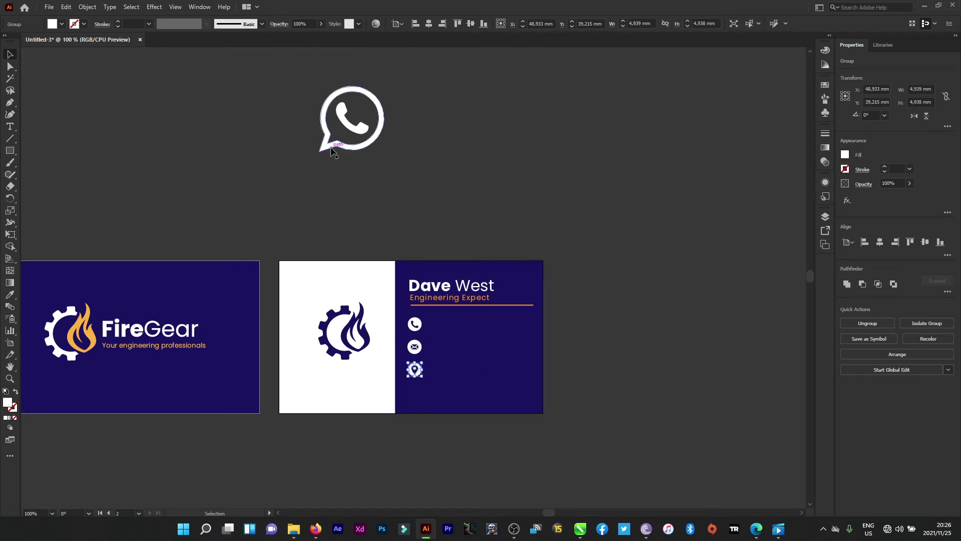
left_click(353, 131)
right_click(352, 131)
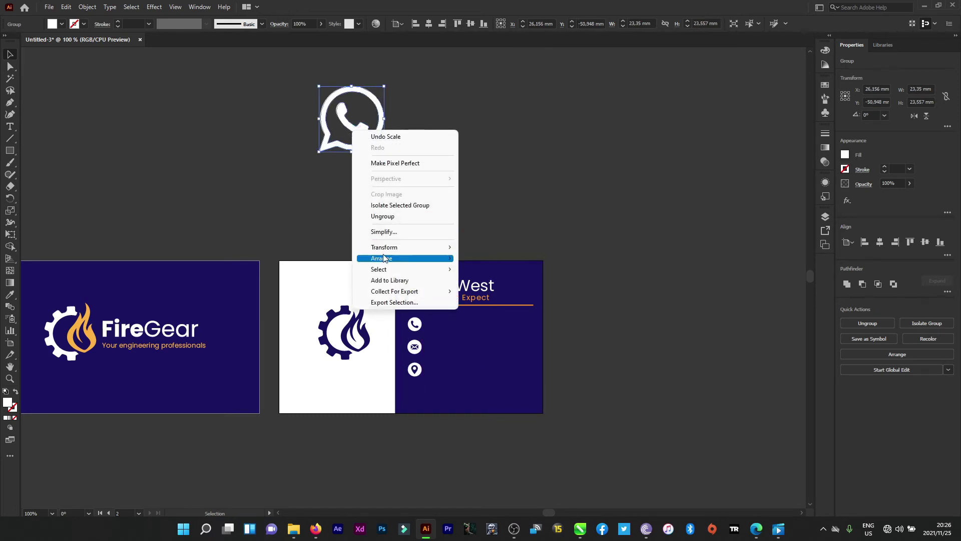
left_click(481, 258)
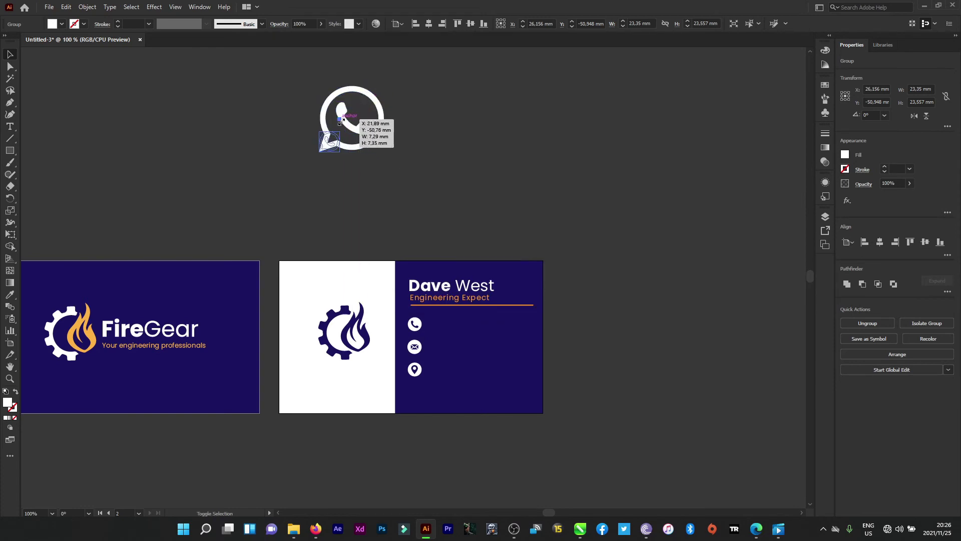
mouse_move(385, 87)
left_mouse_down()
mouse_move(340, 131)
mouse_move(409, 404)
left_mouse_up()
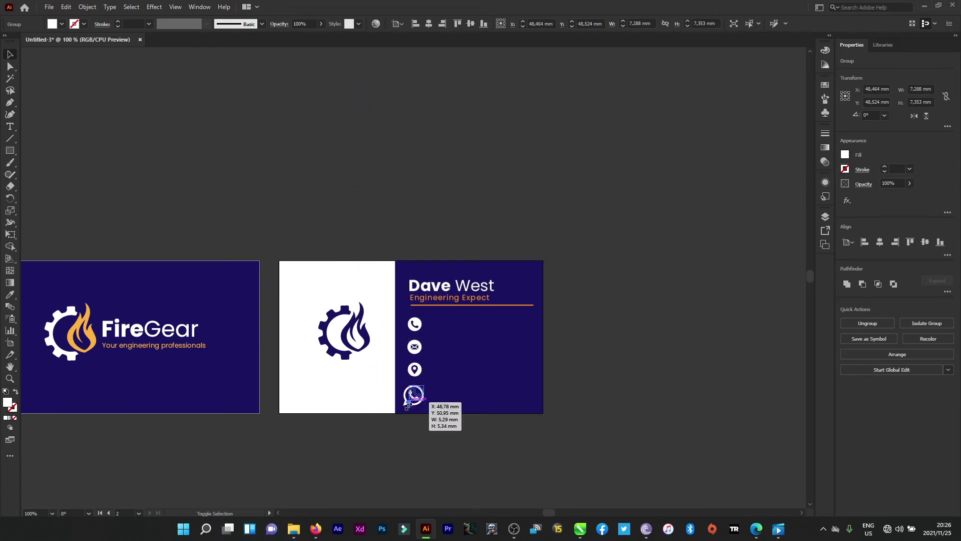
- Delete the WhatsApp icon and select the phone icon
key("Delete")
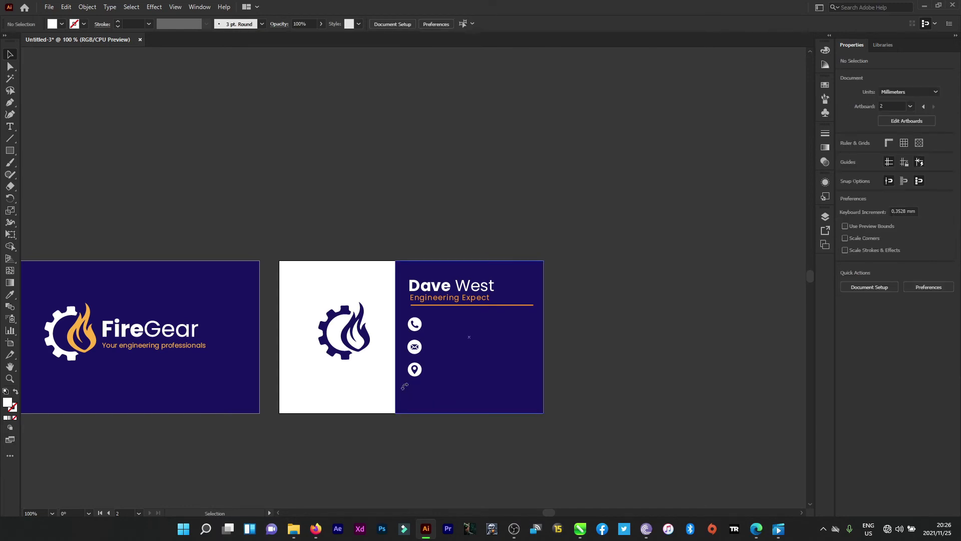
scroll(490, 347, "up", 2)
scroll(492, 359, "up", 1)
left_click(271, 275)
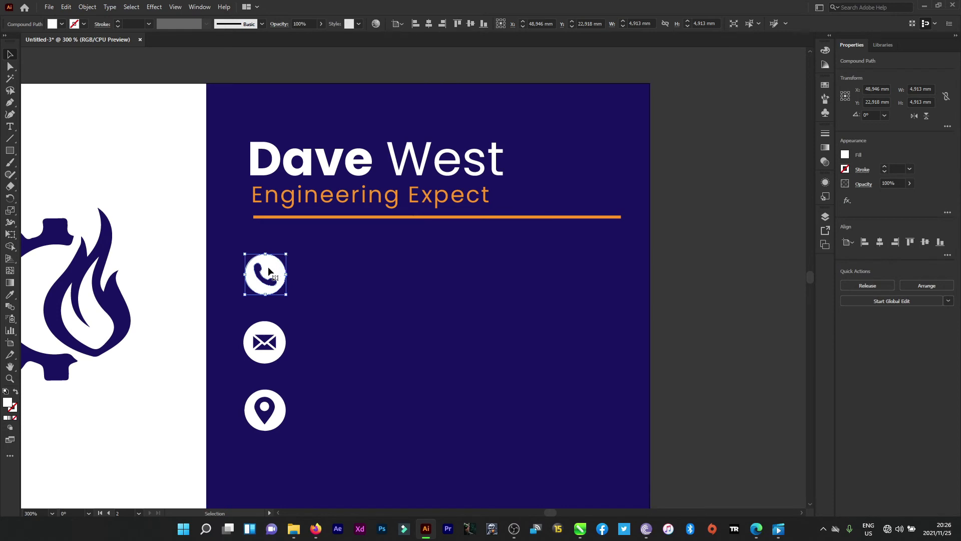
- Add a text line beside the phone icon containing two phone numbers
left_click(10, 126)
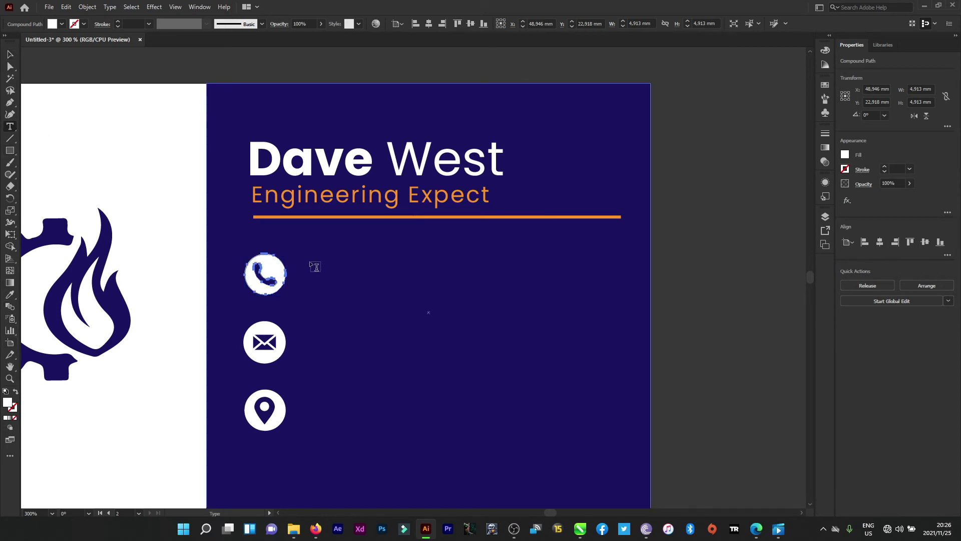
left_click(306, 255)
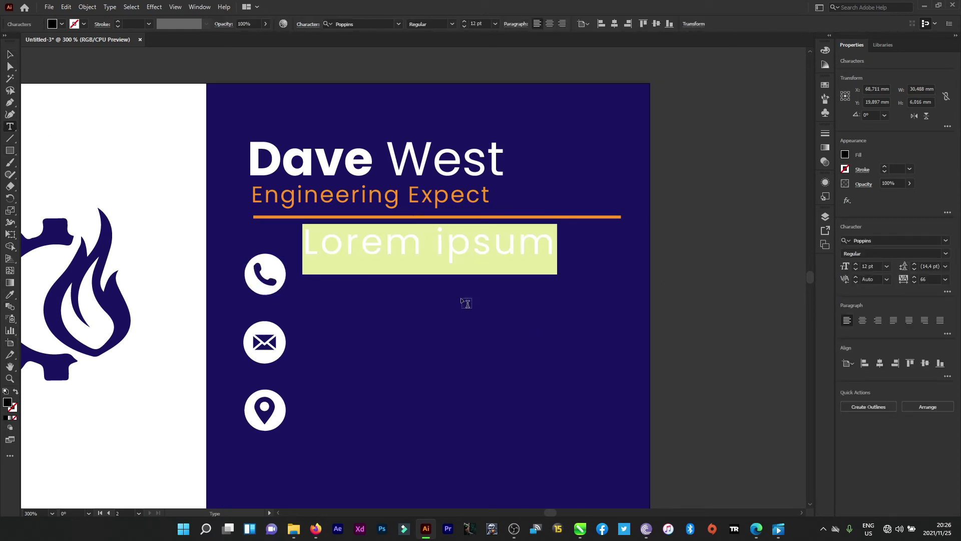
type("=")
key("BackSpace")
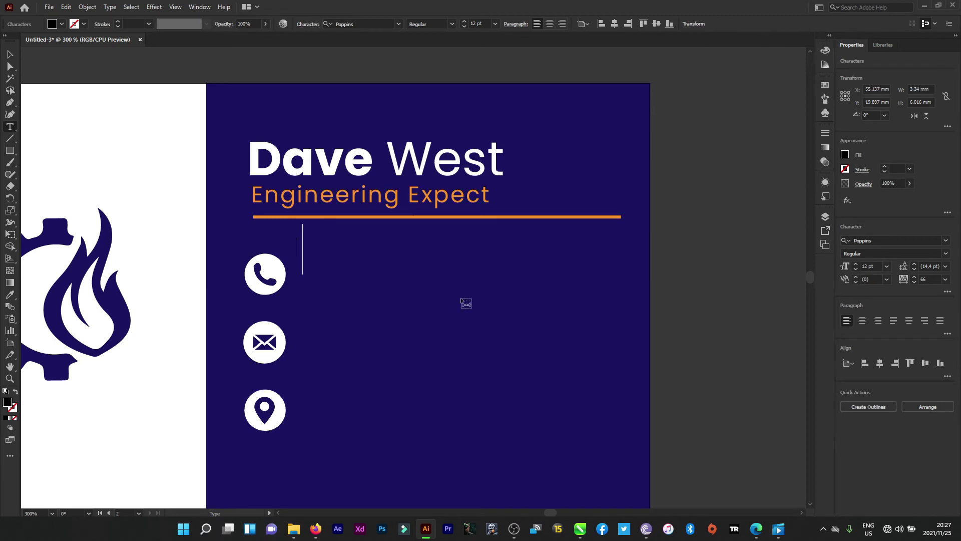
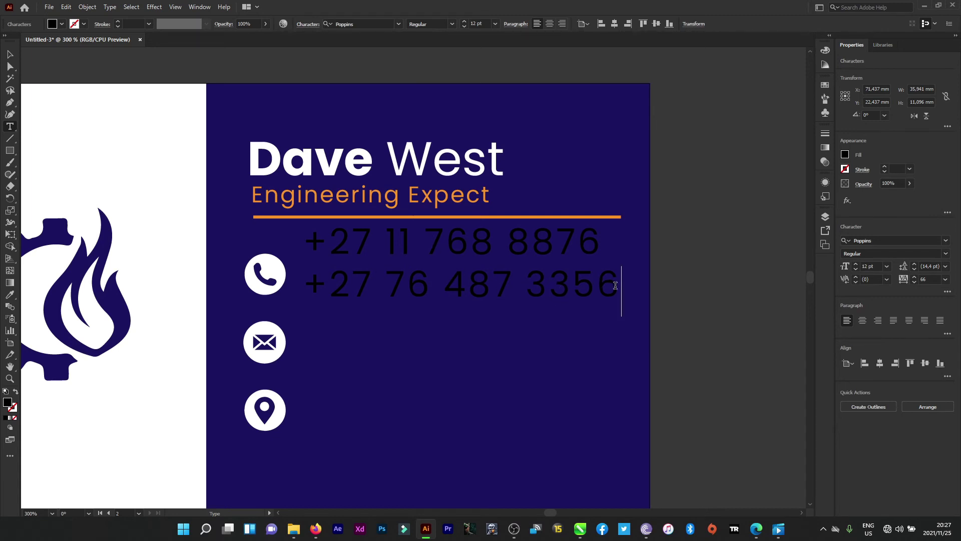
- Make the phone-number text white at 7 pt
key("ctrl+a")
left_click(52, 26)
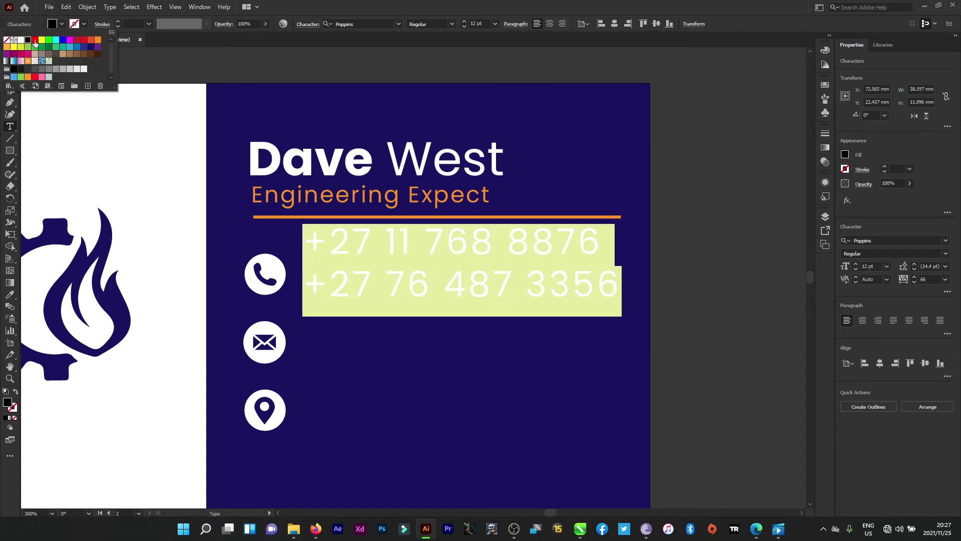
left_click(20, 40)
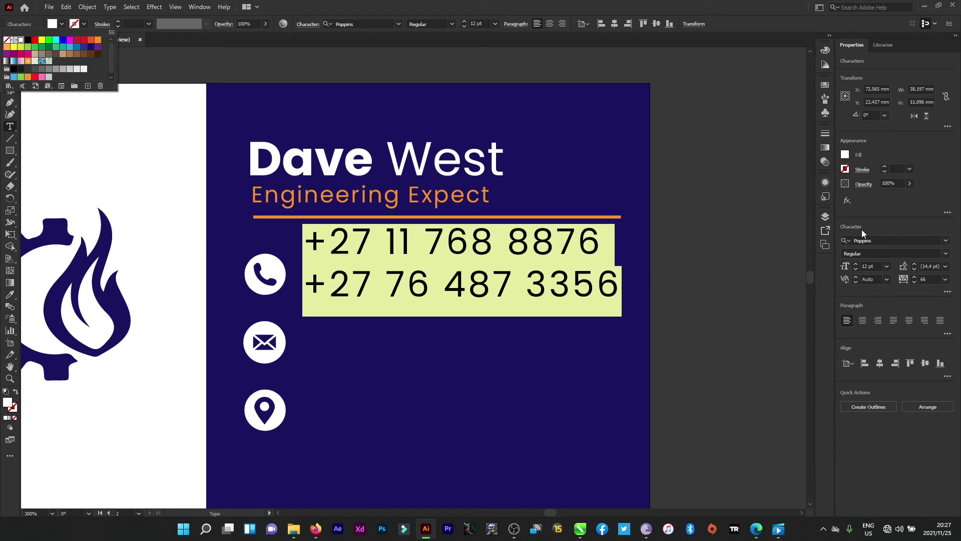
left_click(892, 225)
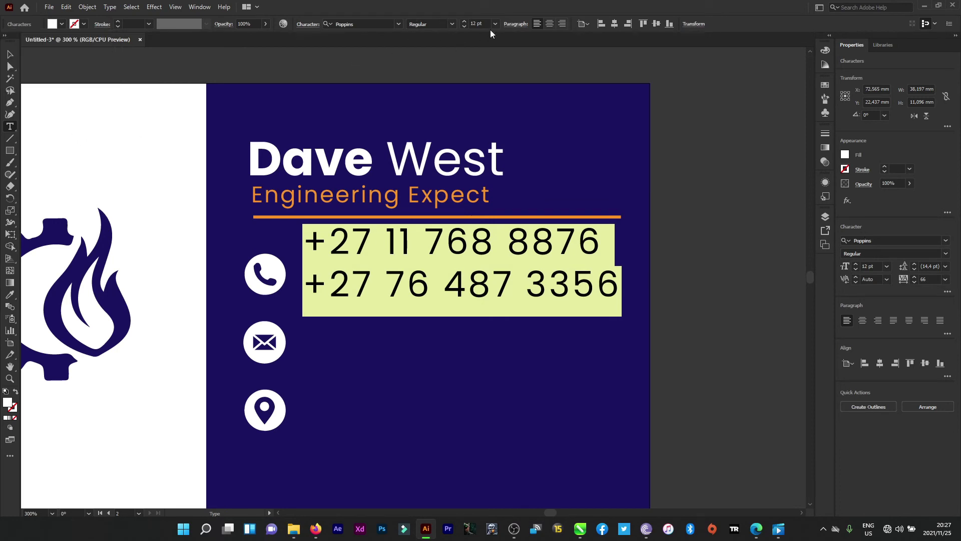
left_click(465, 26)
left_click(464, 22)
type("7")
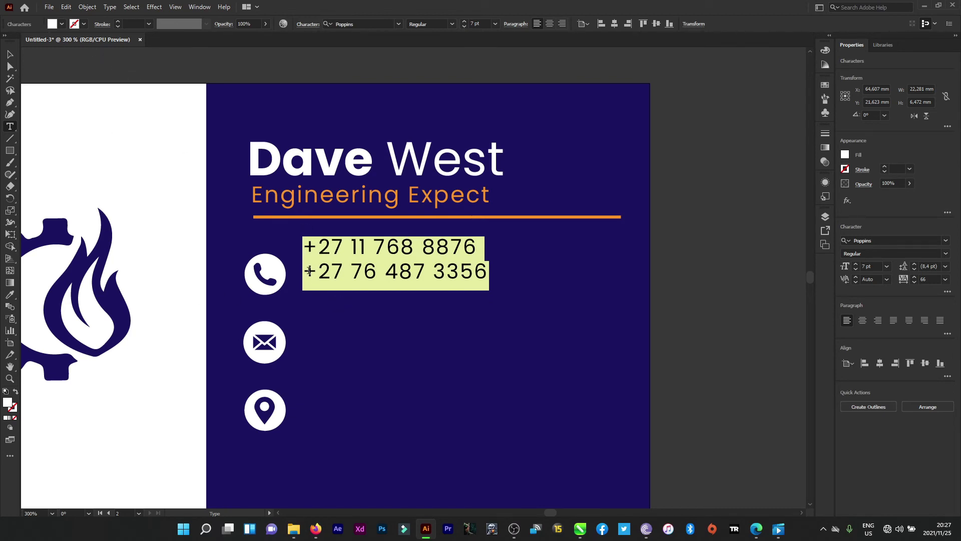
key("Escape")
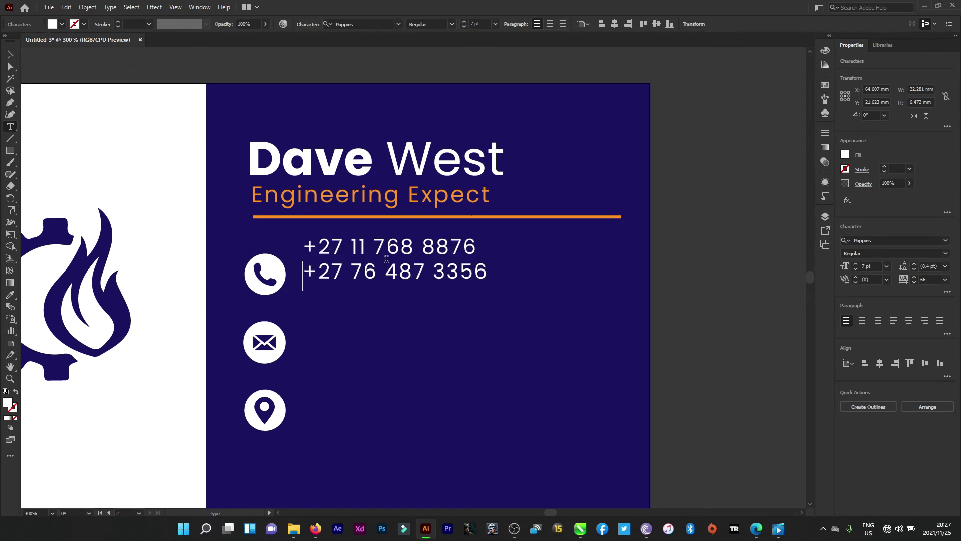
- Nudge the phone-number block into line beside the phone icon
left_click(9, 67)
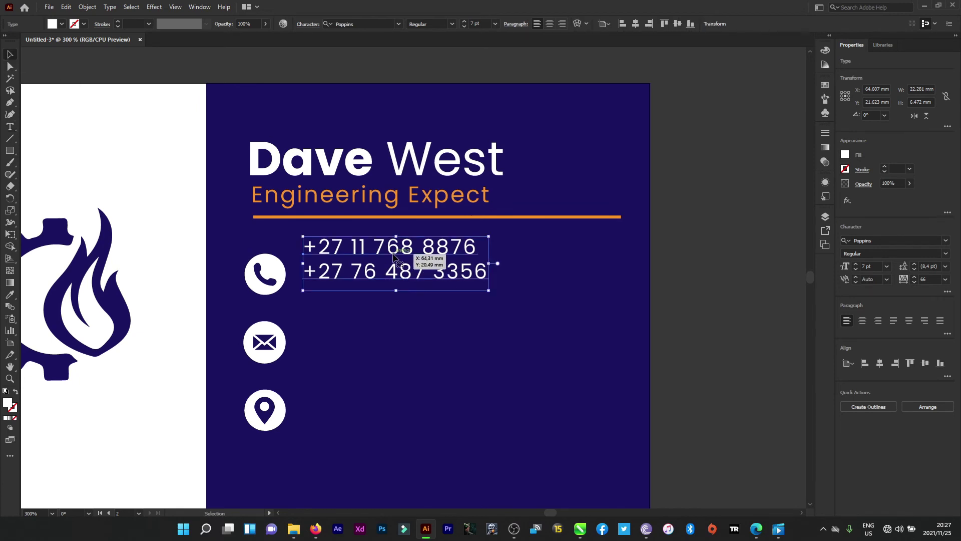
mouse_move(394, 256)
left_mouse_down()
mouse_move(388, 275)
mouse_move(408, 259)
left_mouse_up()
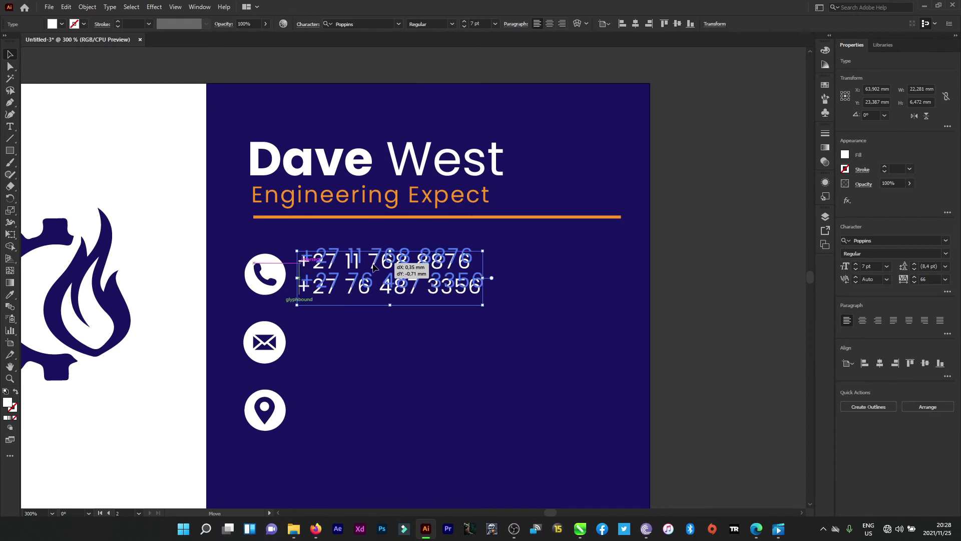
left_click(719, 309)
scroll(386, 301, "down", 2)
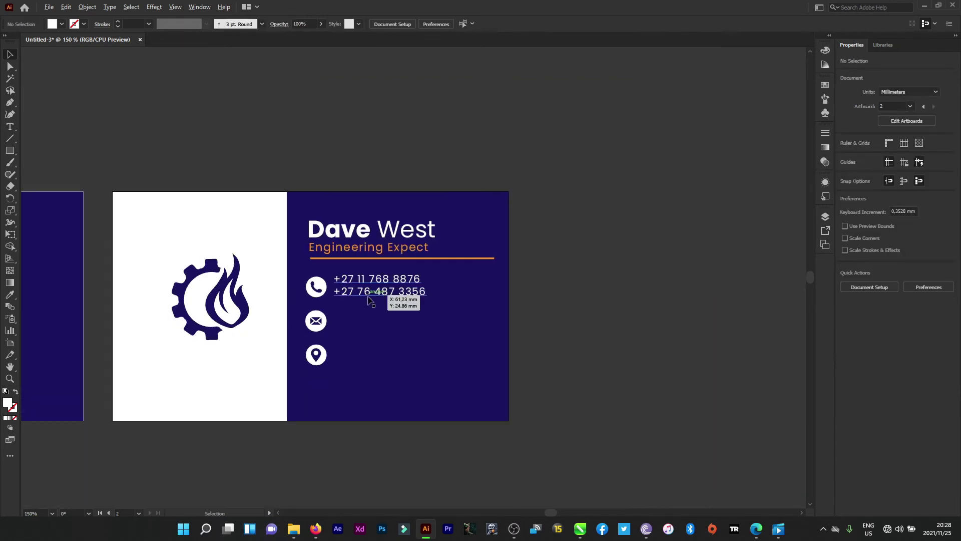
scroll(428, 302, "up", 1)
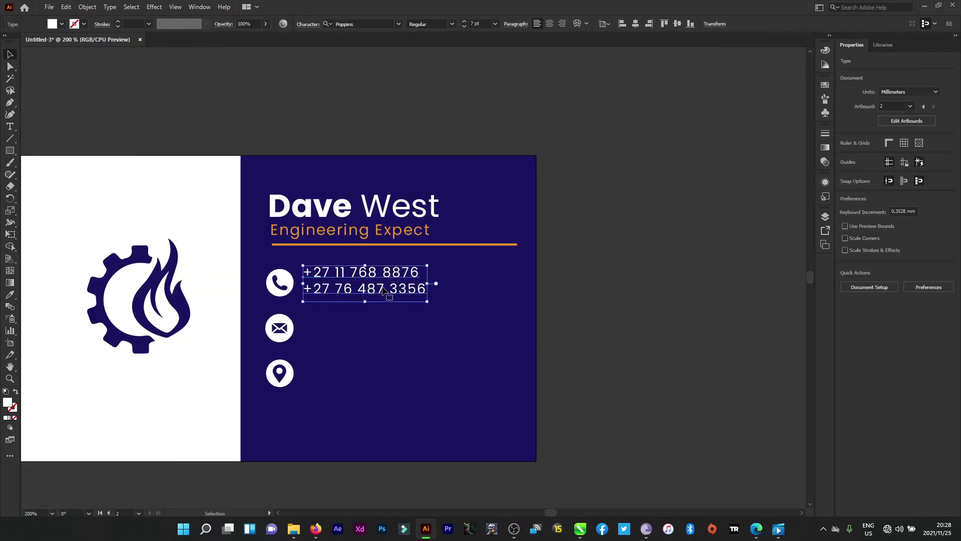
- Duplicate the phone-number block beside the envelope icon and select its first line for editing
left_click(410, 293)
left_click_drag(397, 283, 441, 279)
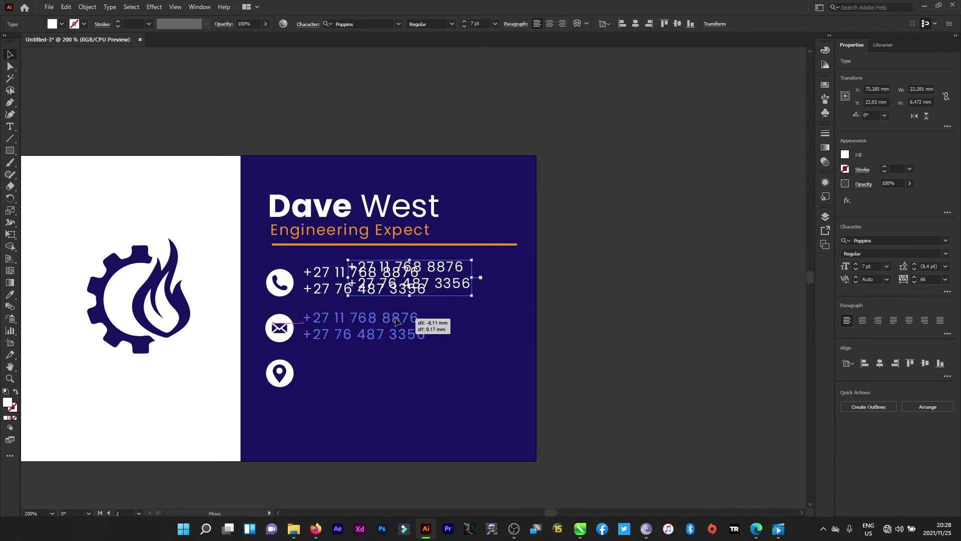
mouse_move(440, 279)
left_mouse_down()
mouse_move(398, 326)
mouse_move(303, 319)
left_mouse_up()
left_click(9, 126)
left_click(414, 317)
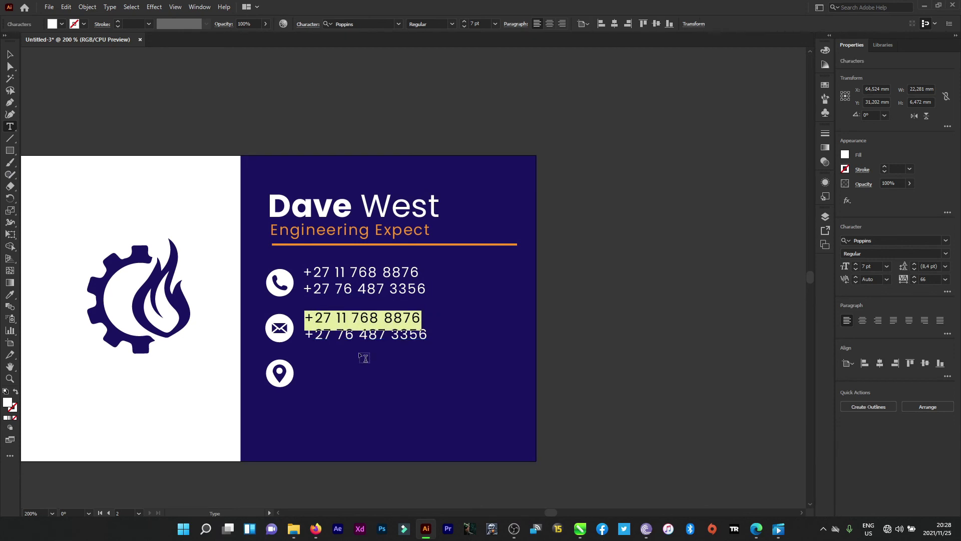
- Replace the first copied line with a personal FireGear e-mail address
key("BackSpace")
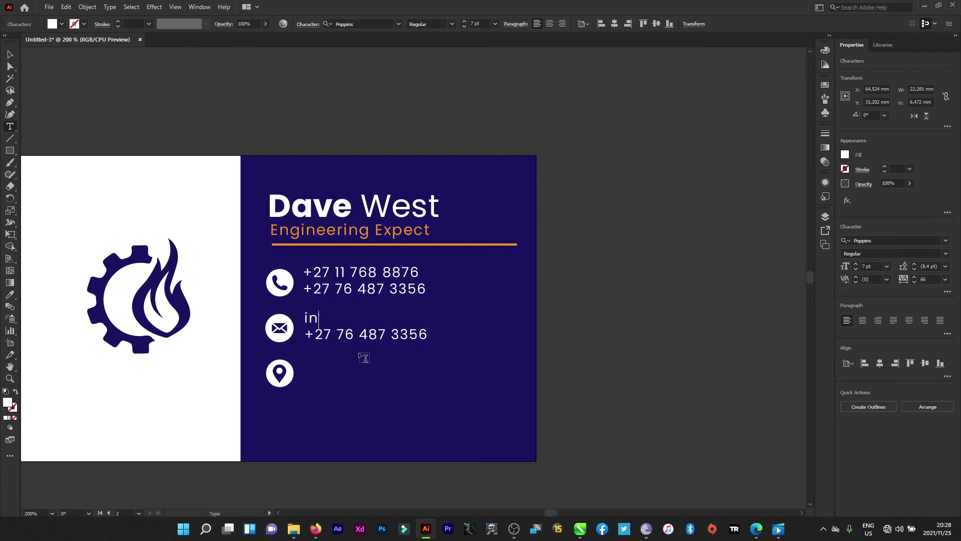
key("BackSpace")
key("BackSpace")
scroll(364, 357, "down", 1)
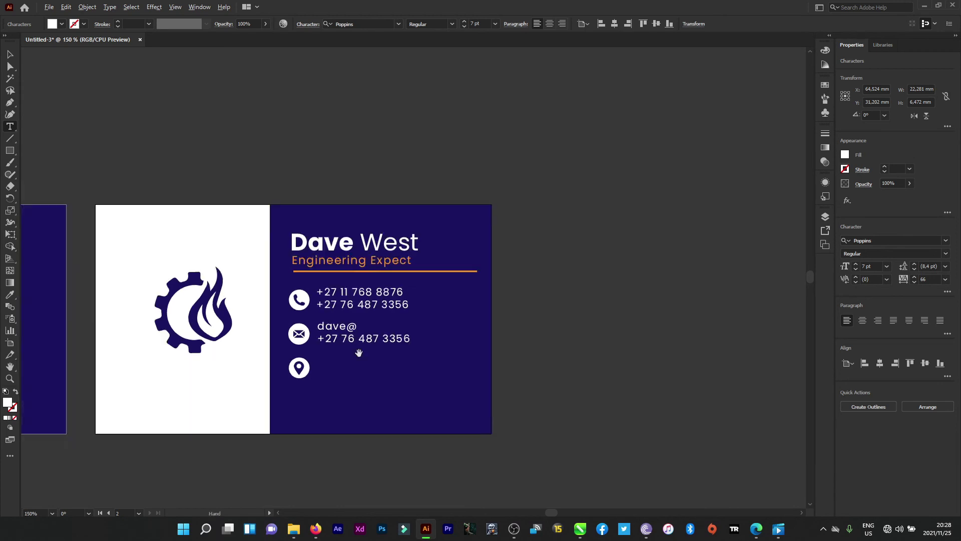
scroll(364, 358, "down", 2)
scroll(364, 358, "up", 2)
scroll(364, 358, "up", 1)
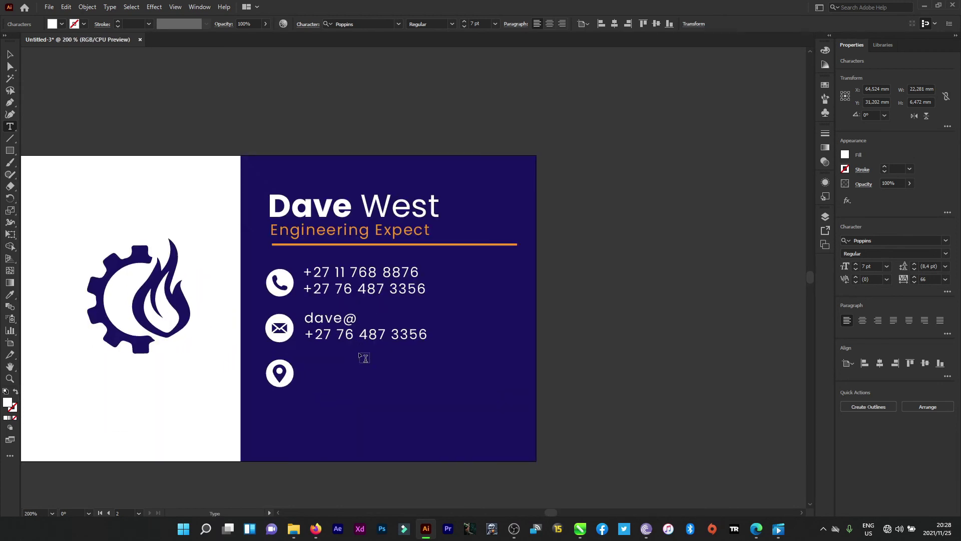
type("firegear.co.za")
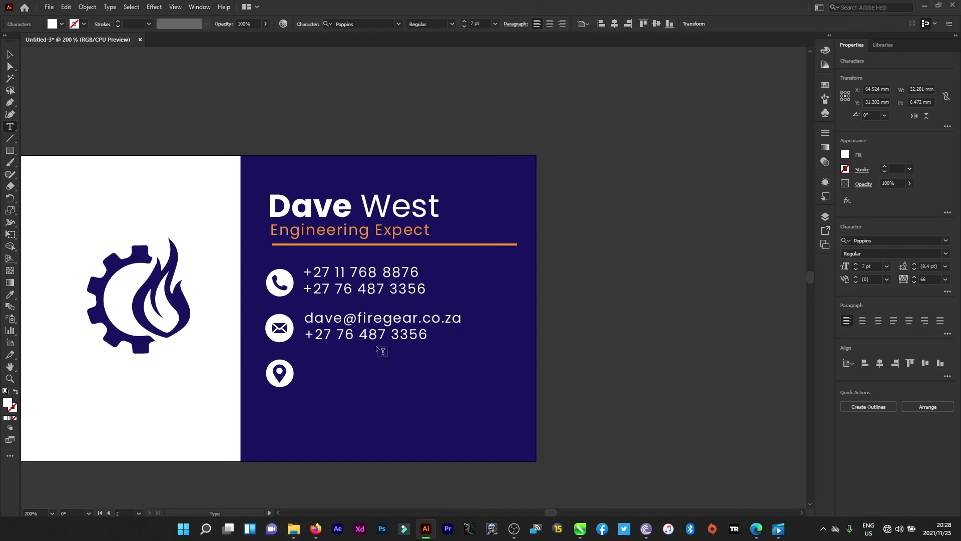
- Replace the second line with the company info e-mail address
left_click_drag(428, 335, 306, 334)
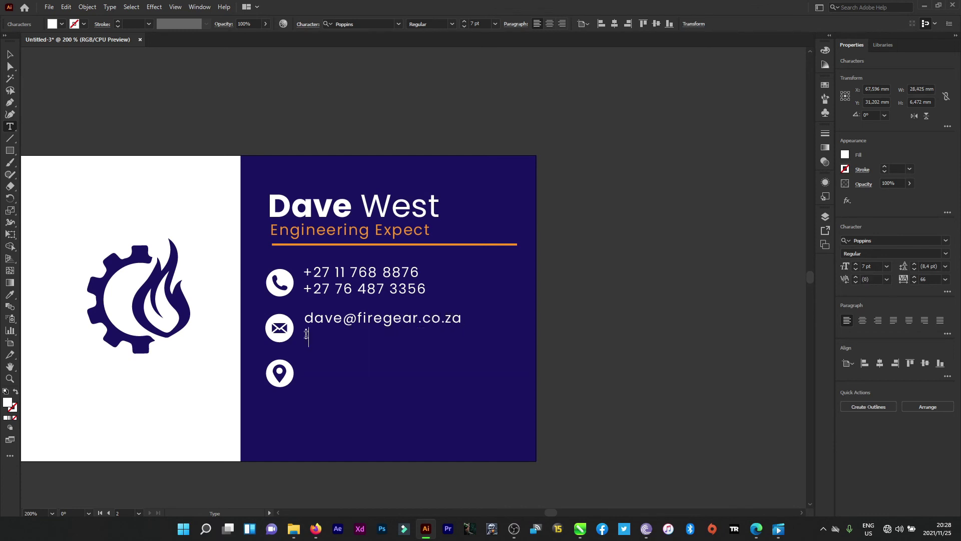
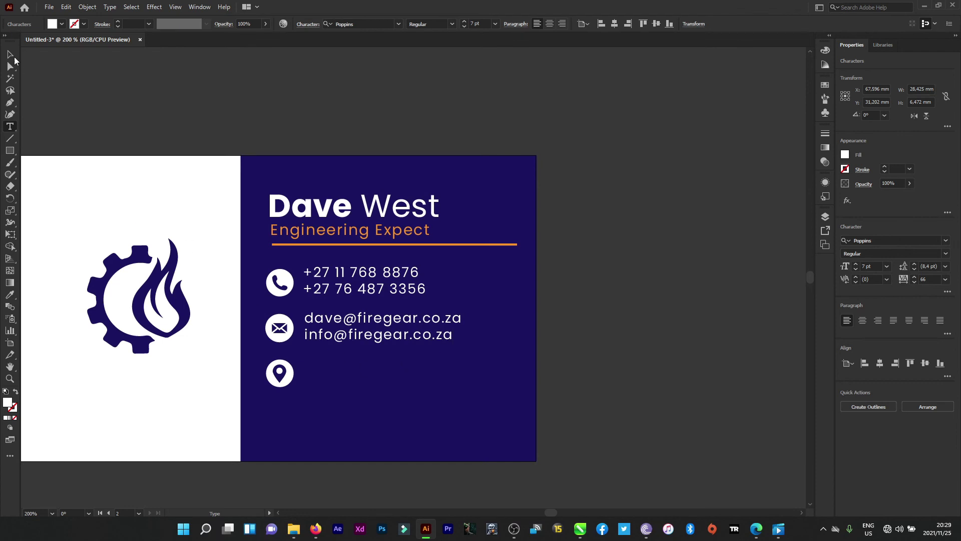
- Duplicate the e-mail block beside the location pin and select its text
left_click(14, 57)
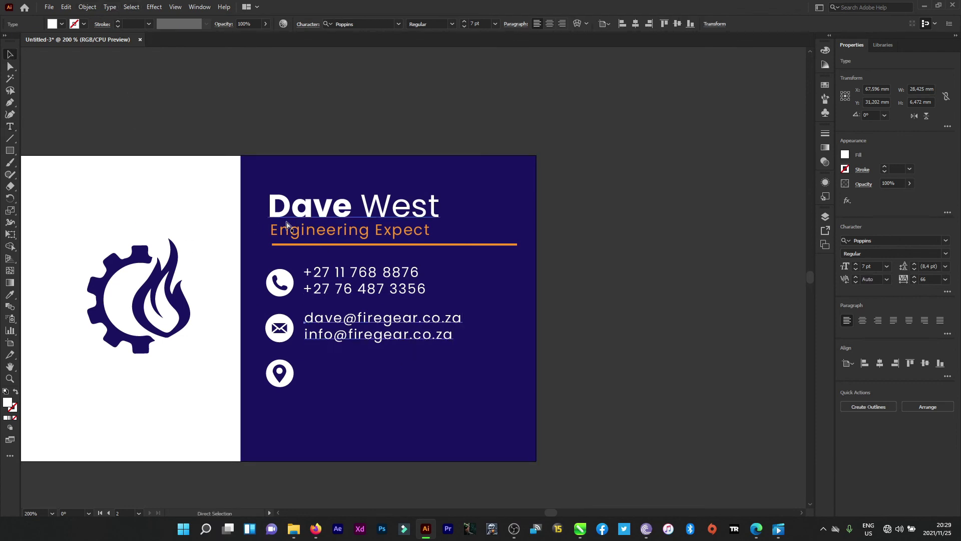
mouse_move(428, 346)
left_mouse_down()
mouse_move(457, 300)
mouse_move(411, 369)
mouse_move(311, 366)
left_mouse_up()
left_click(10, 126)
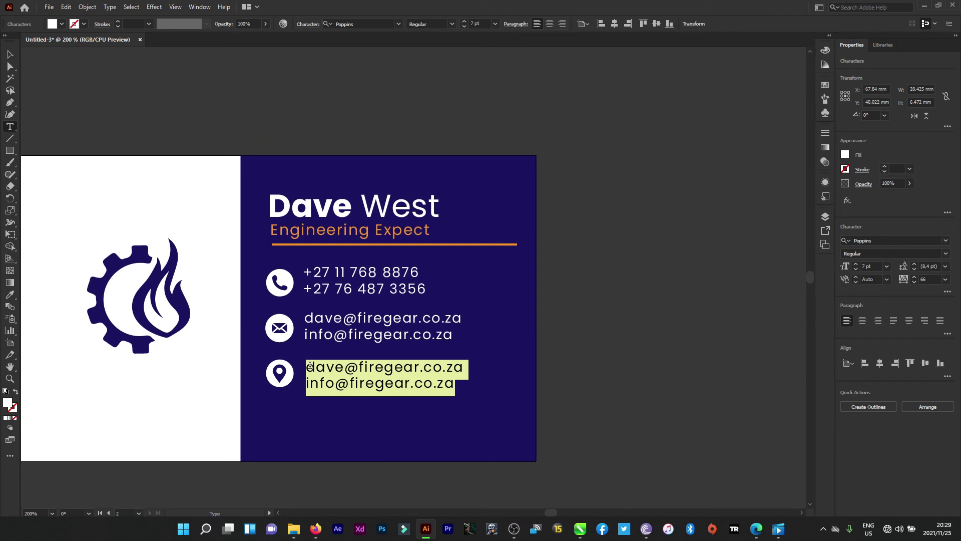
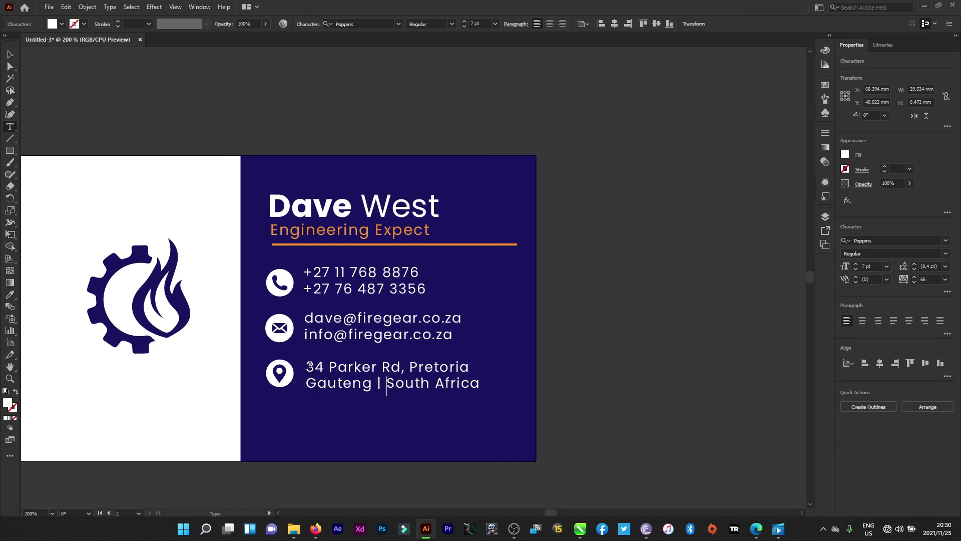
- Finish the address text and fill the phone icon with orange
left_click(10, 53)
left_click(253, 114)
left_click(279, 282)
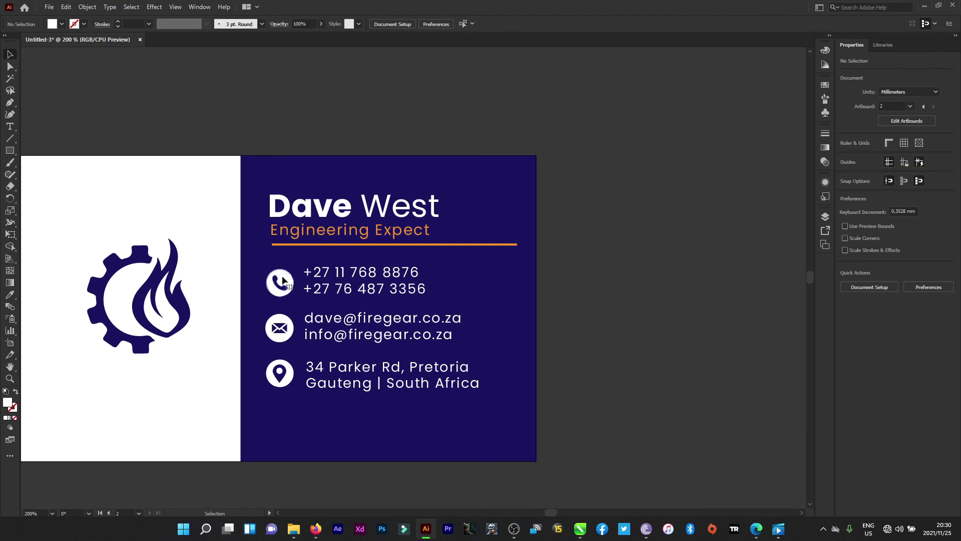
left_click(62, 24)
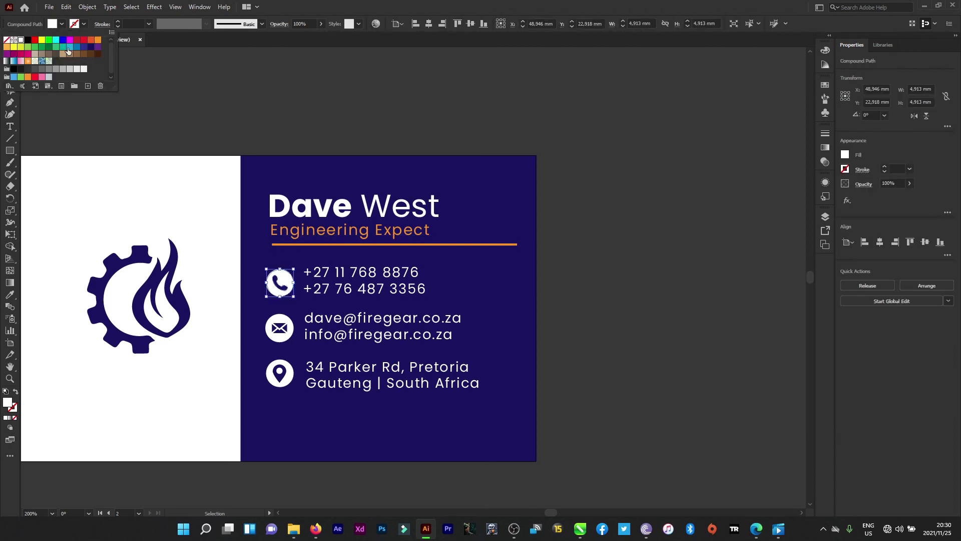
left_click(276, 342)
- Fill the envelope and location pin icons with orange
left_click(76, 25)
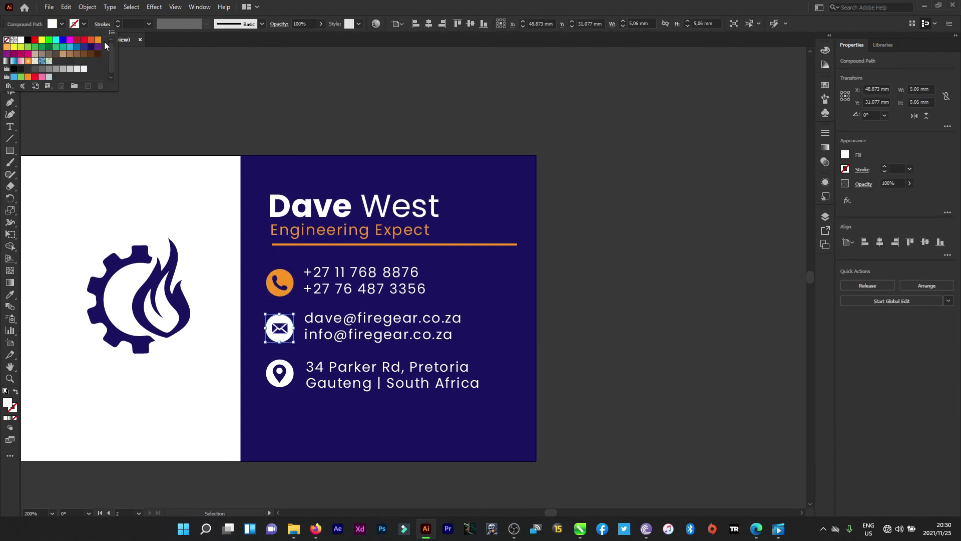
left_click(61, 24)
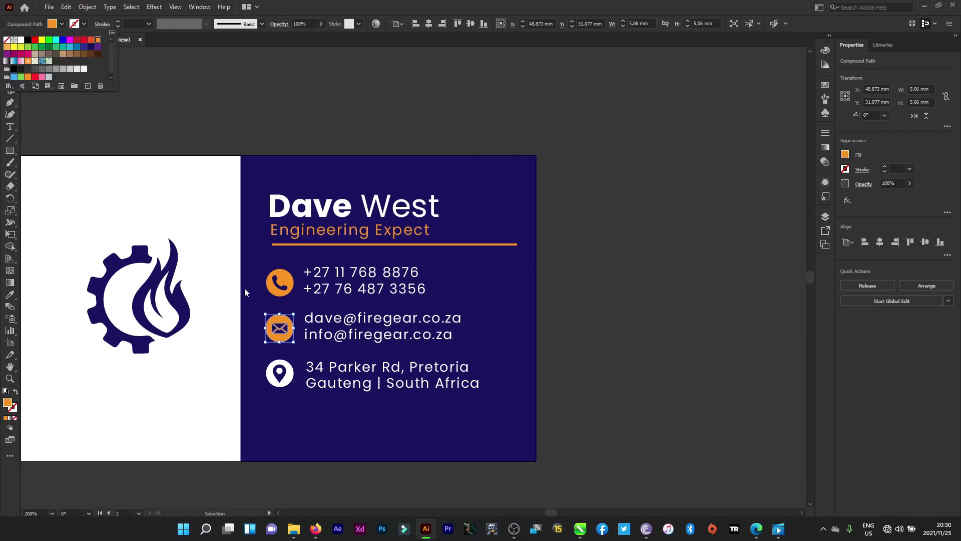
left_click(271, 379)
left_click(54, 26)
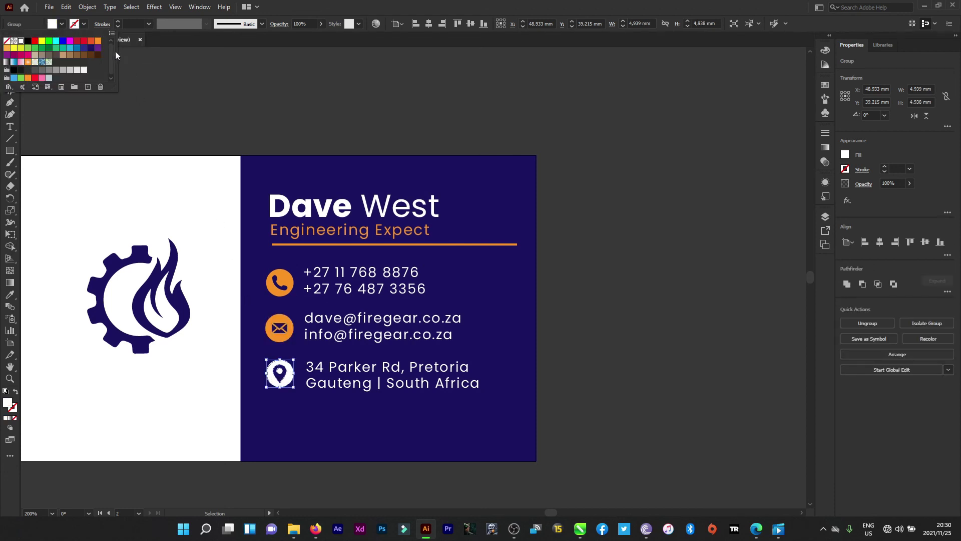
left_click(231, 100)
left_click(643, 241)
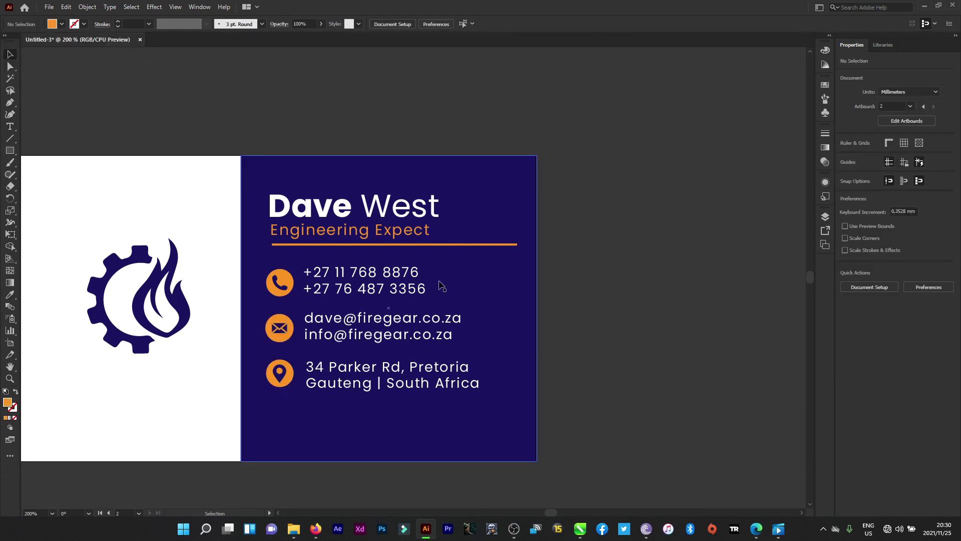
scroll(441, 286, "down", 1)
- Enlarge the gear-and-flame logo slightly and shift it a little to the left
left_click(200, 267)
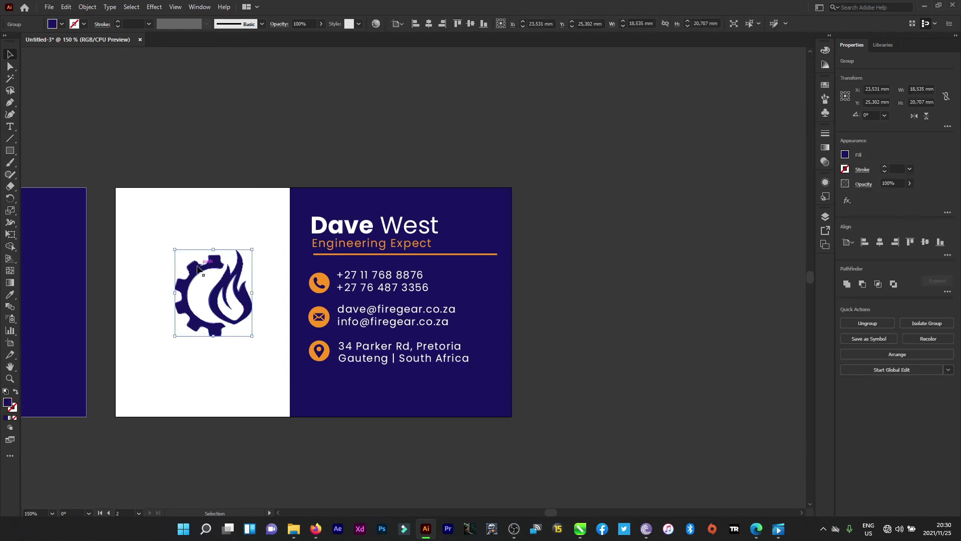
left_click_drag(174, 249, 167, 241)
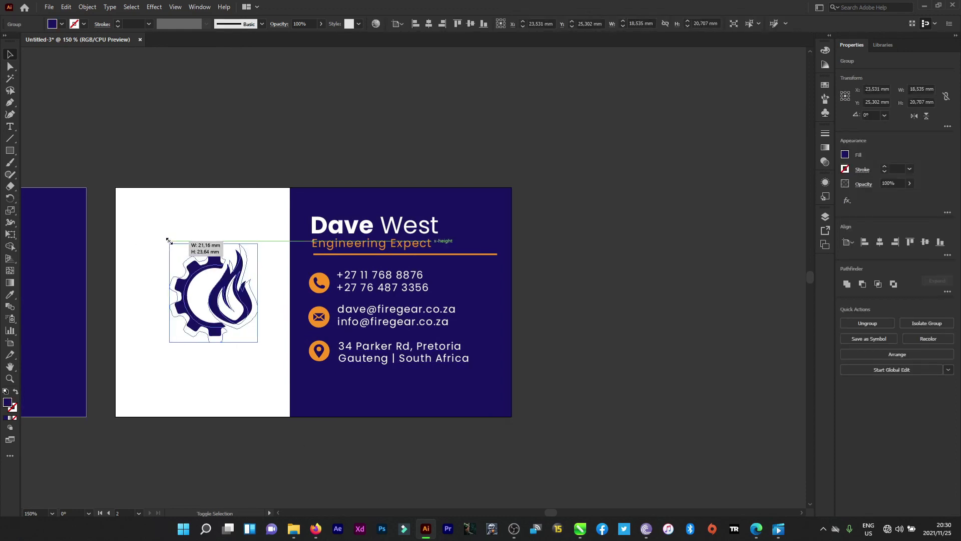
left_click_drag(223, 292, 216, 293)
left_click(311, 168)
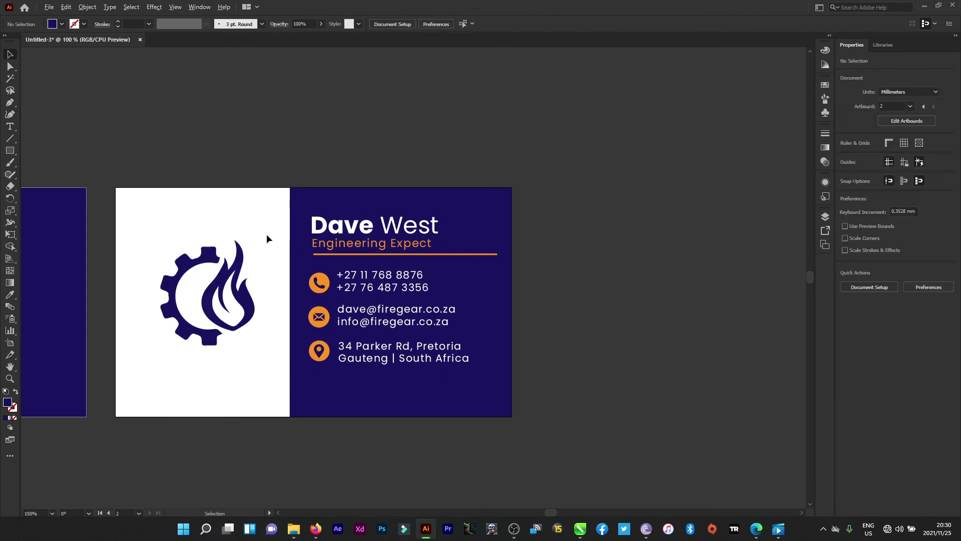
scroll(266, 233, "down", 2)
scroll(371, 261, "down", 1)
scroll(131, 247, "up", 1)
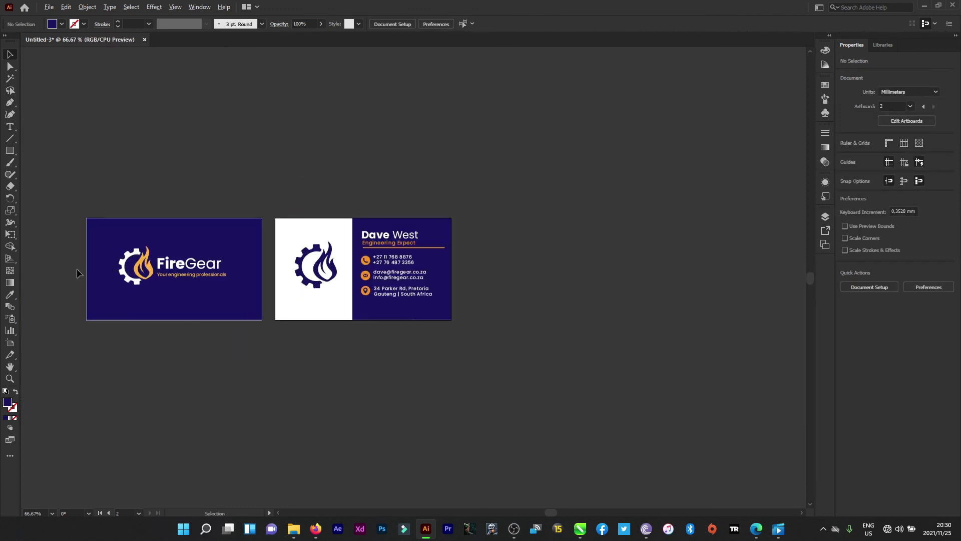
scroll(75, 269, "up", 1)
scroll(78, 272, "down", 1)
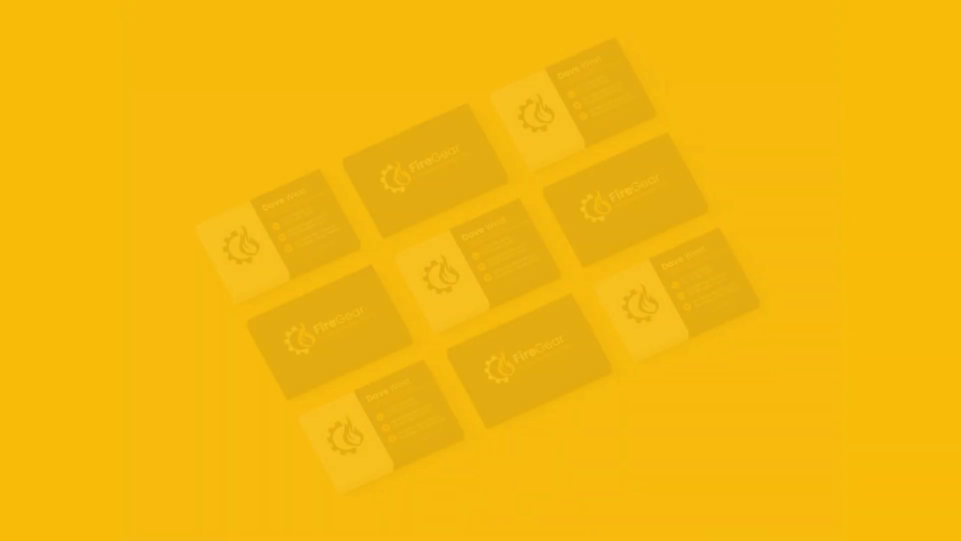